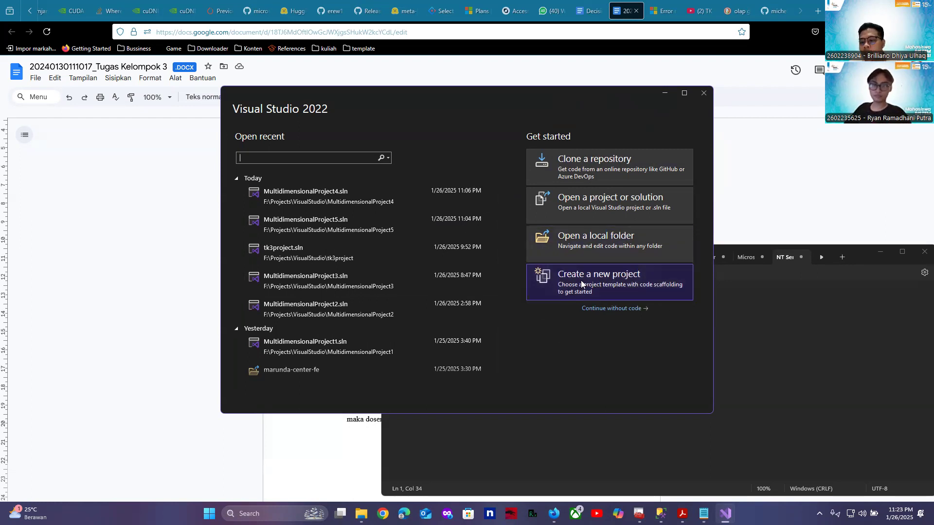
# - Start a new project from the Analysis Services Multidimensional Project template, searching templates for "analysis services multidimensional and data minning"
pyautogui.click(603, 285)
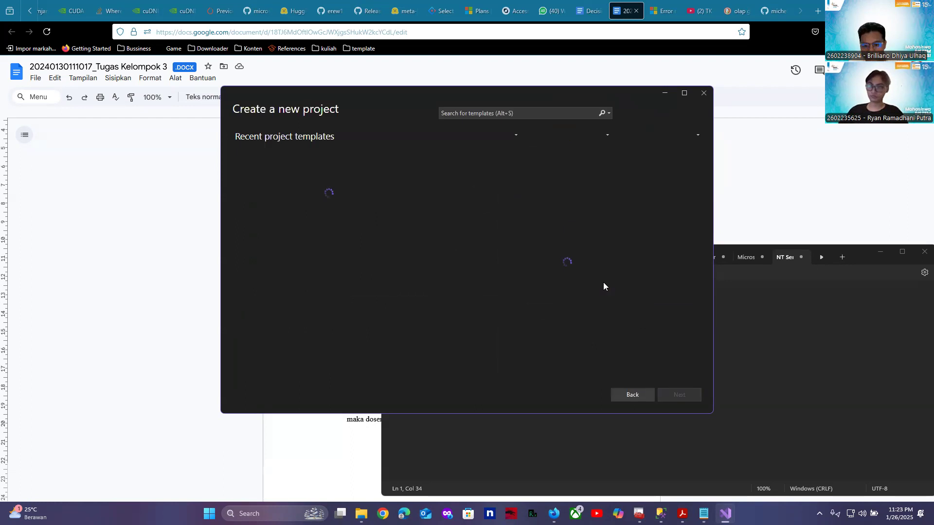
pyautogui.click(518, 111)
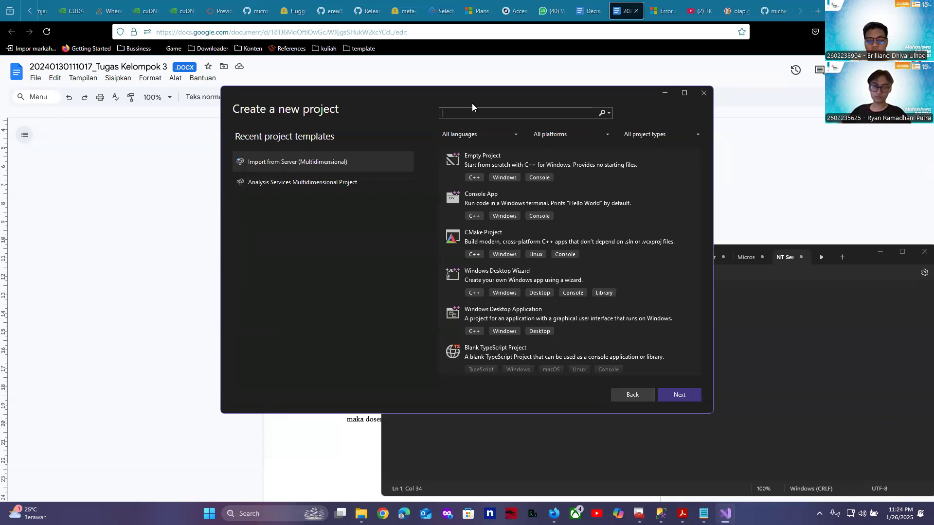
pyautogui.write('an')
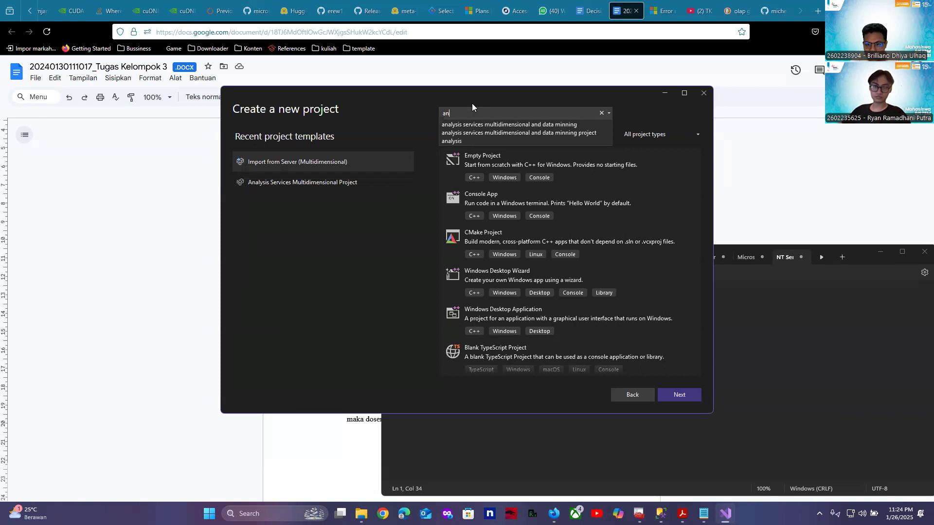
pyautogui.click(508, 125)
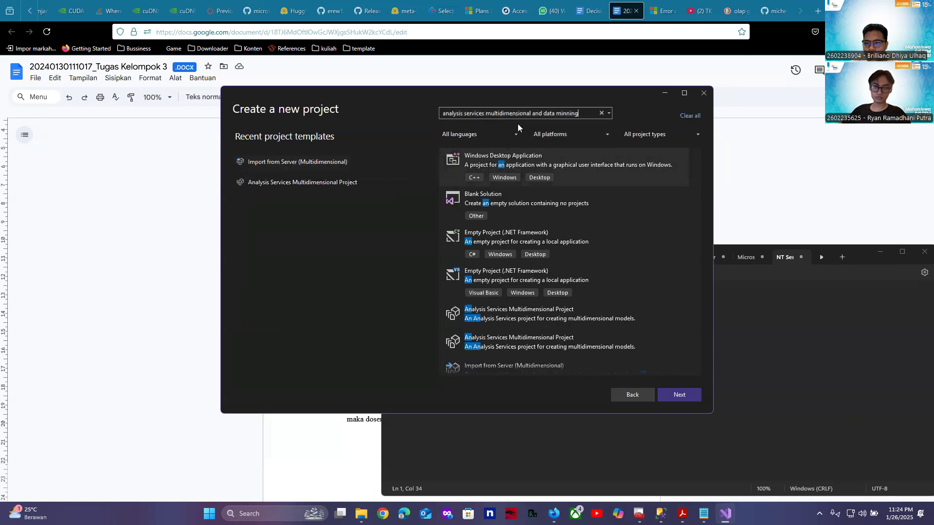
pyautogui.click(572, 154)
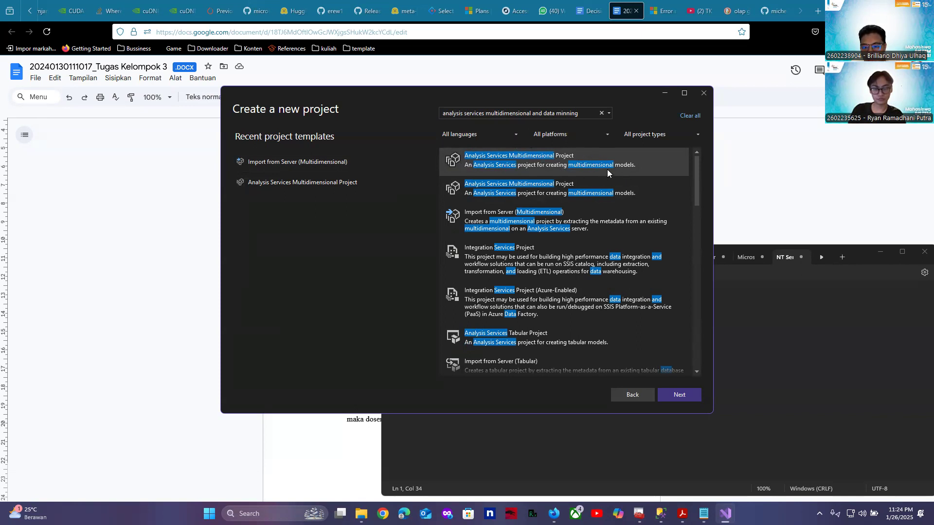
pyautogui.click(681, 396)
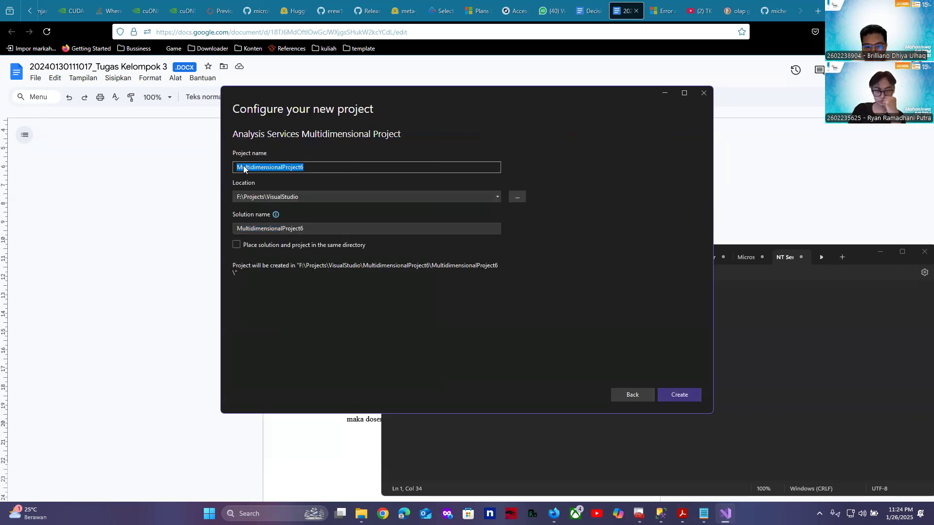
# - Name the project tk3datawarehouse and create it in F:\Projects\VisualStudio
pyautogui.press('BackSpace')
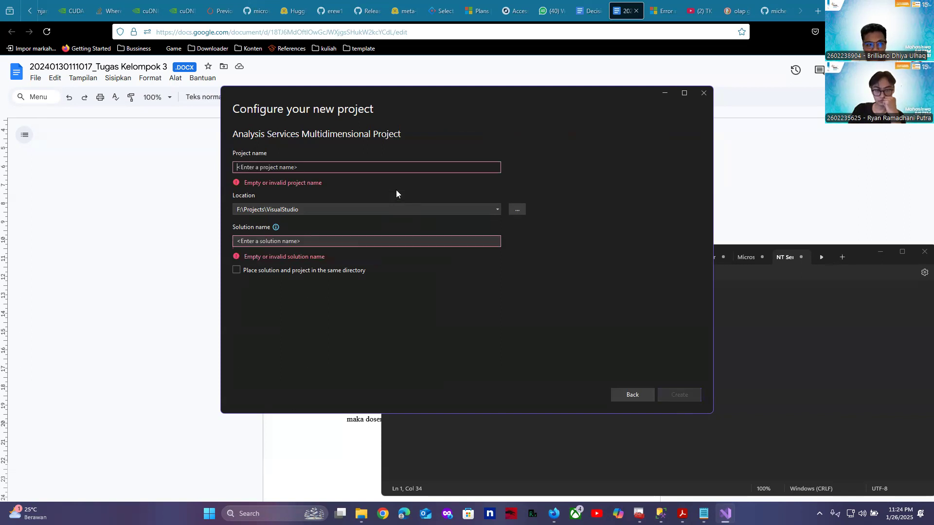
pyautogui.write('tk3')
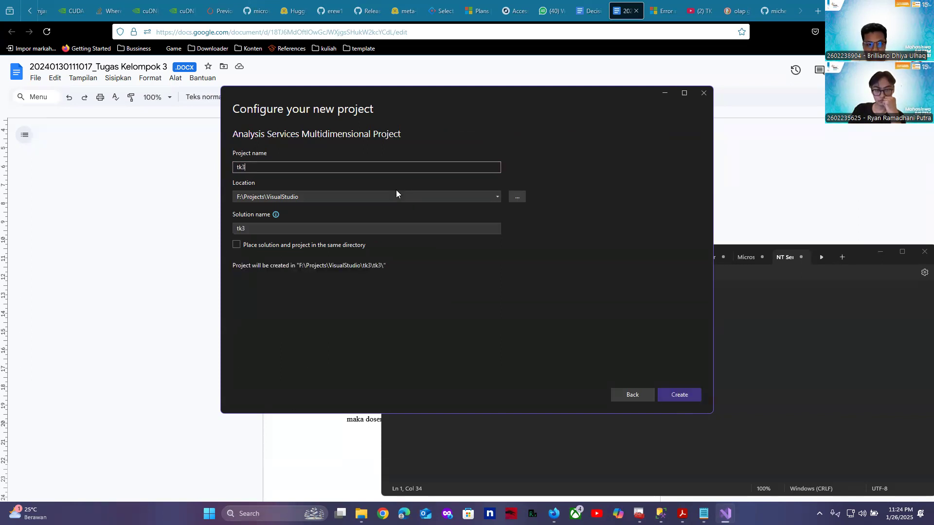
pyautogui.write('datawarehouse')
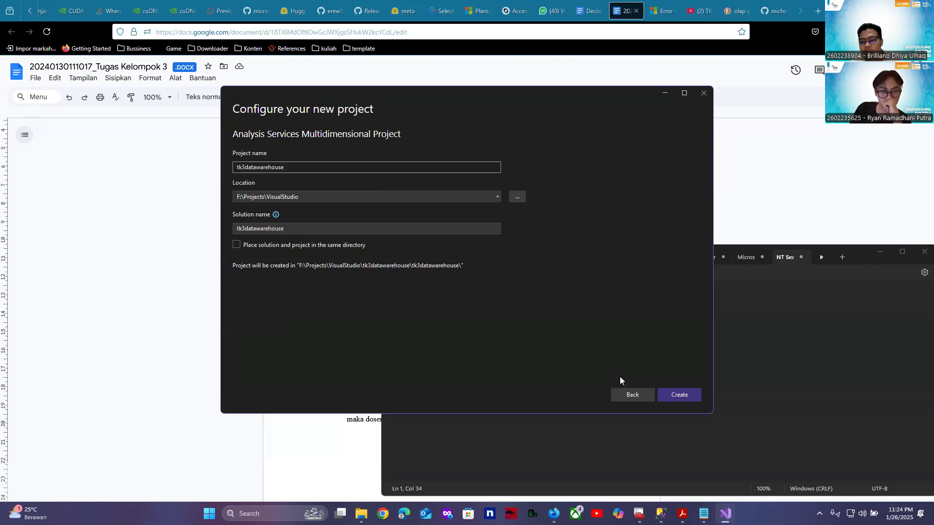
pyautogui.click(670, 394)
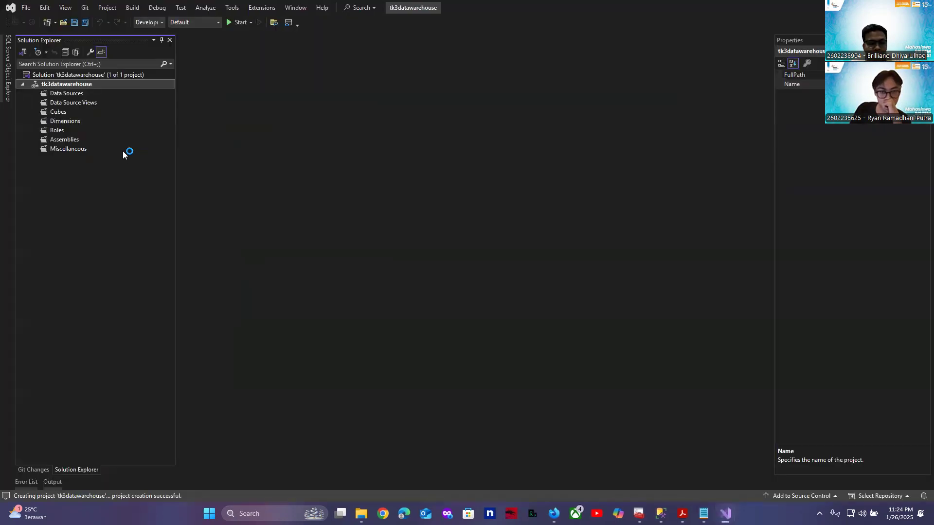
# - Start a new data source based on an existing or new connection and open the definition of a new connection
pyautogui.click(76, 95)
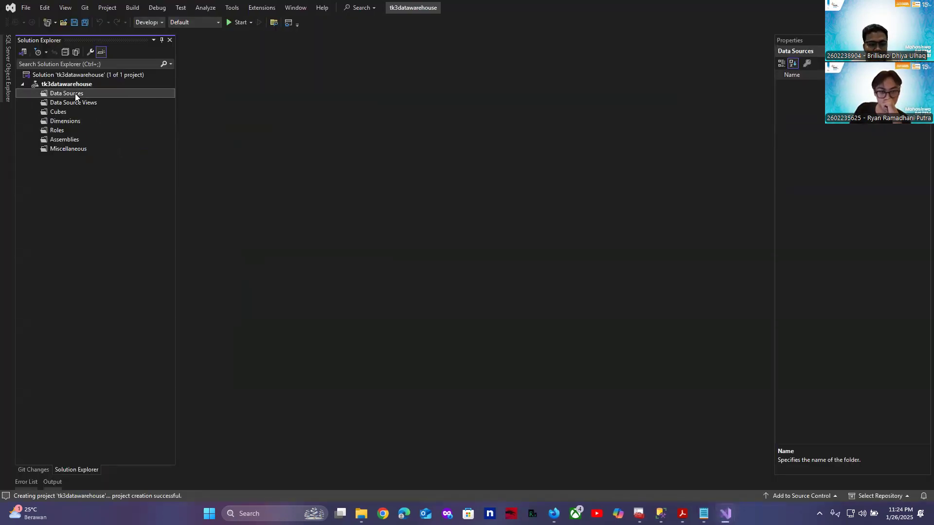
pyautogui.rightClick(75, 96)
pyautogui.click(110, 103)
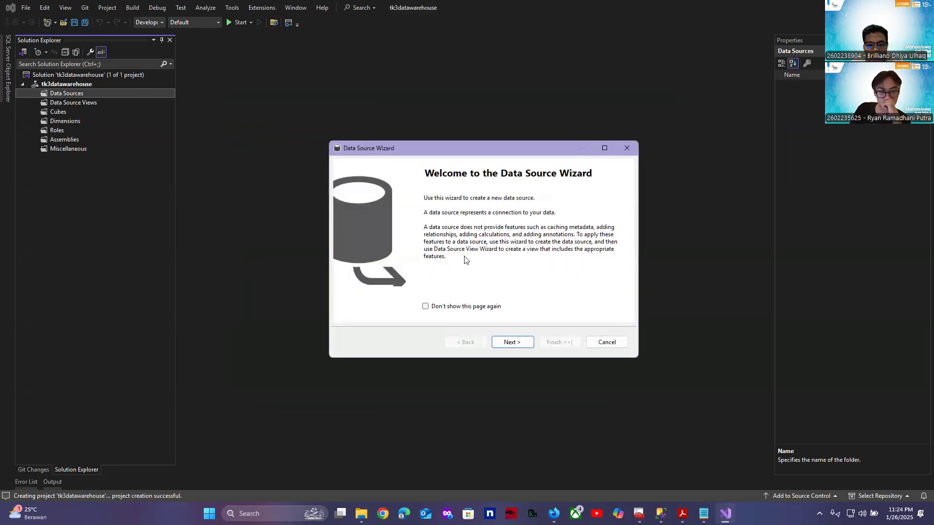
pyautogui.click(513, 343)
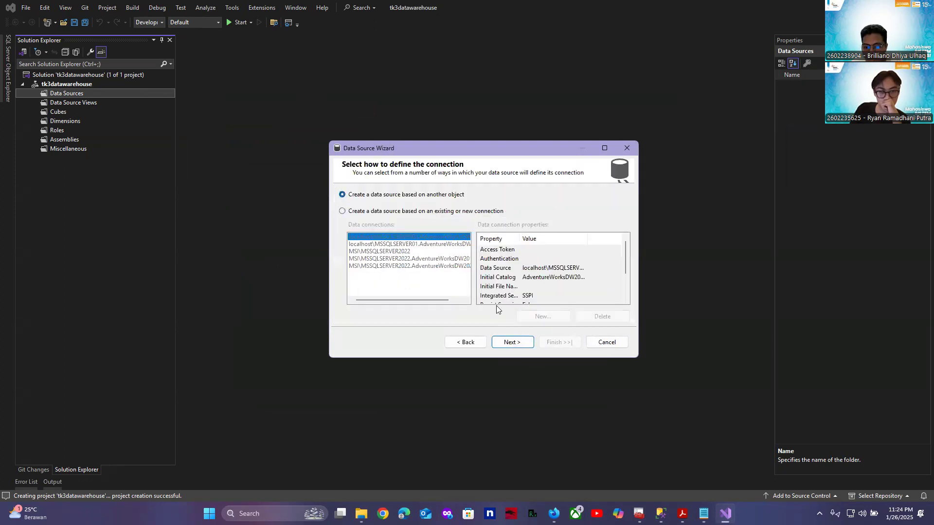
pyautogui.click(370, 212)
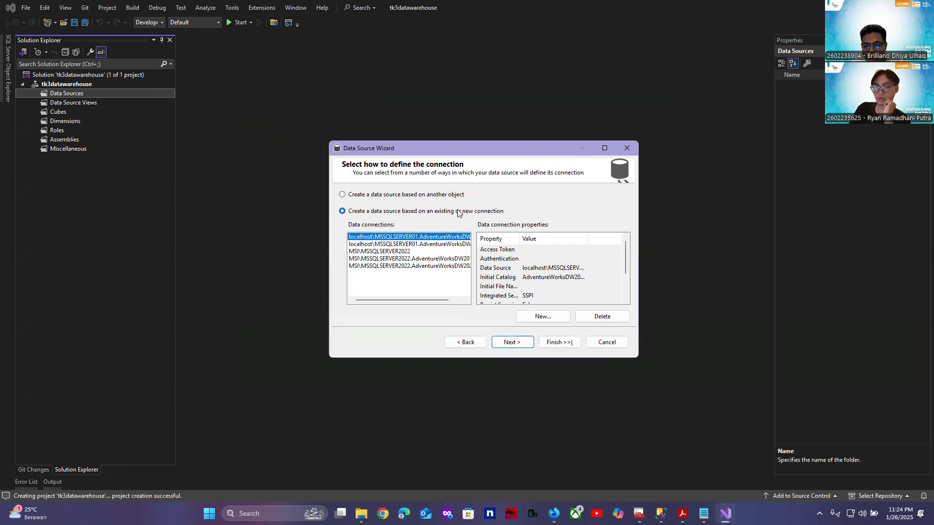
pyautogui.click(427, 267)
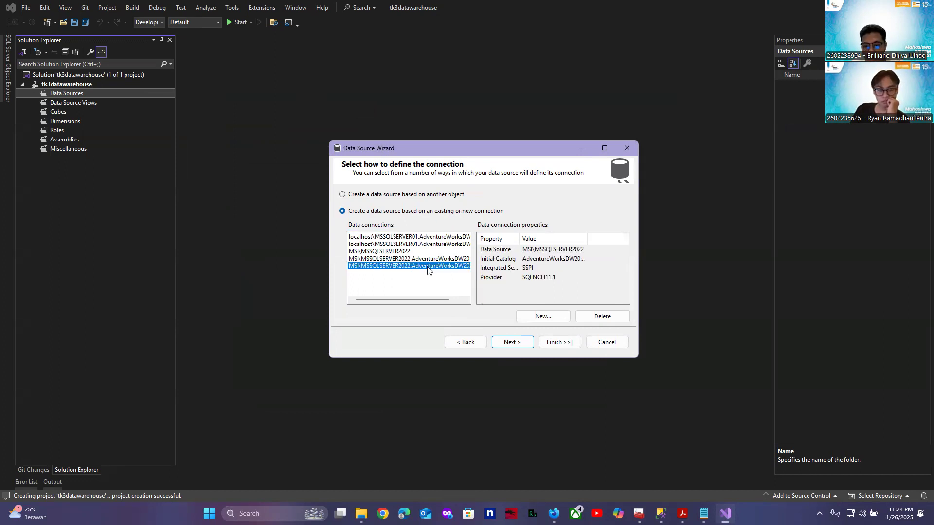
pyautogui.click(532, 318)
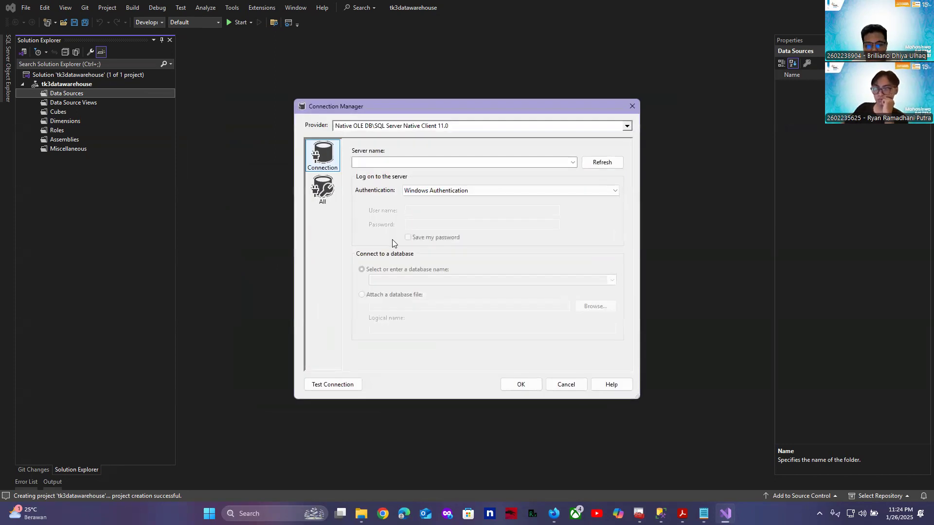
# - Look up the server name in SQL Server Management Studio and set the new connection's server name to MSI\MSSQLSERVER2022
pyautogui.click(544, 162)
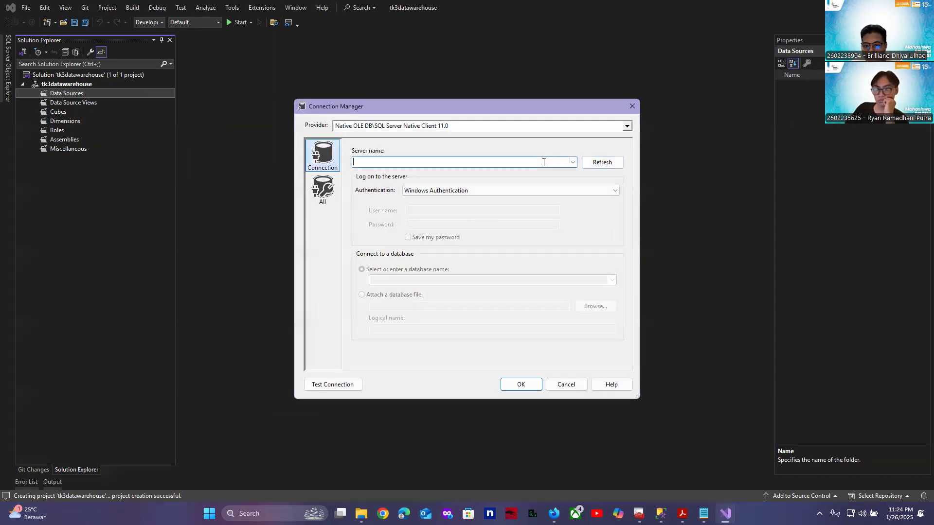
pyautogui.moveTo(661, 514)
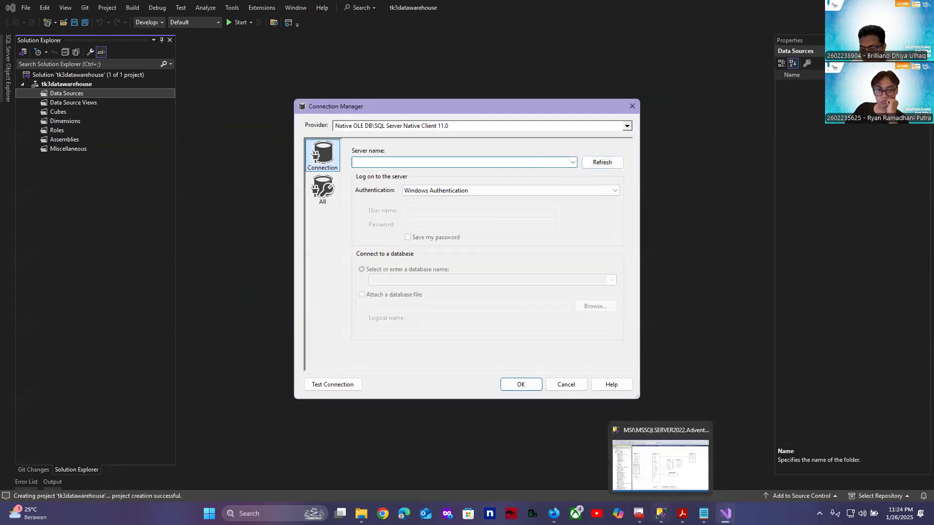
pyautogui.click(661, 514)
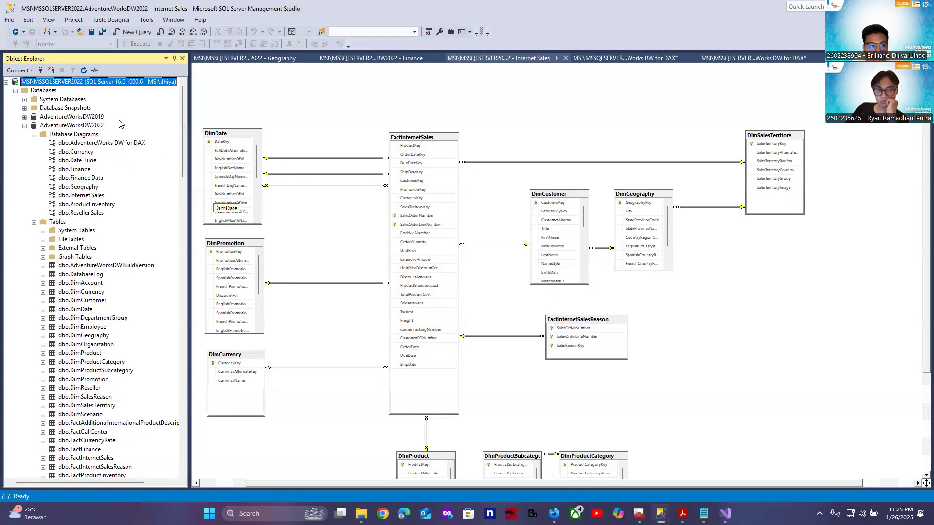
pyautogui.rightClick(72, 83)
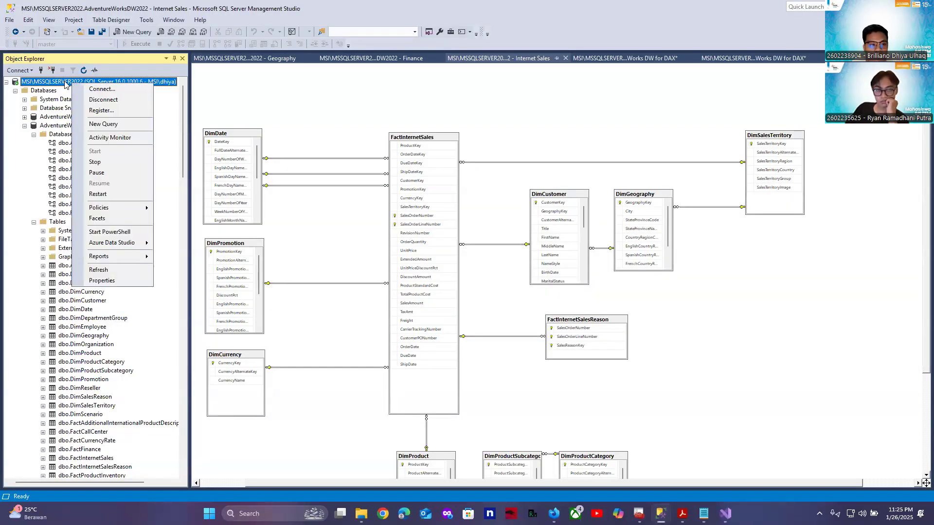
pyautogui.click(93, 89)
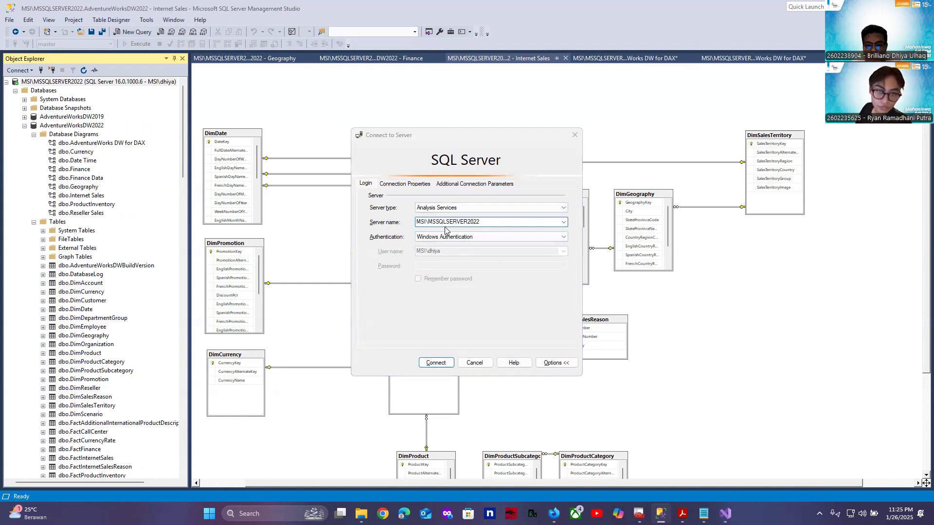
pyautogui.hotkey('alt', 'Tab')
pyautogui.click(369, 162)
pyautogui.write('MSI\\MSSQLSERVER2022')
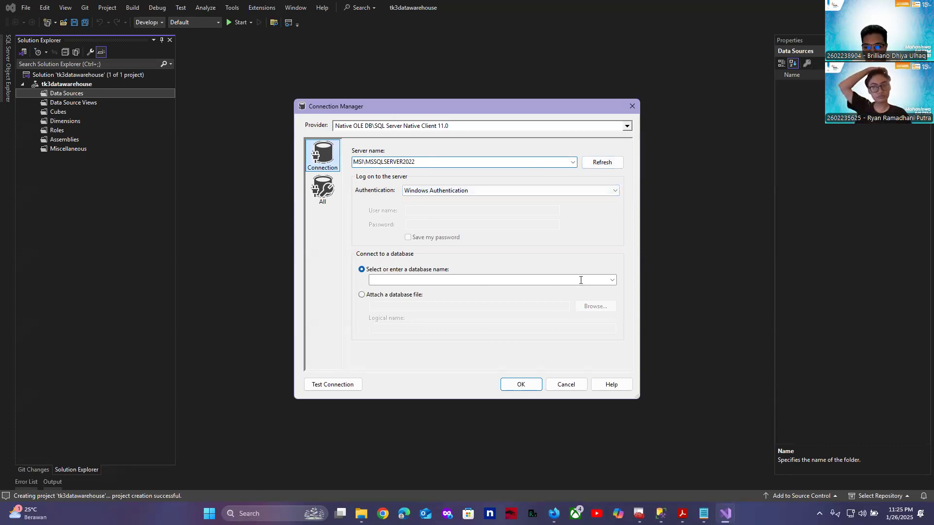
# - Choose AdventureWorksDW2022 as the connection's database and accept the connection
pyautogui.click(613, 280)
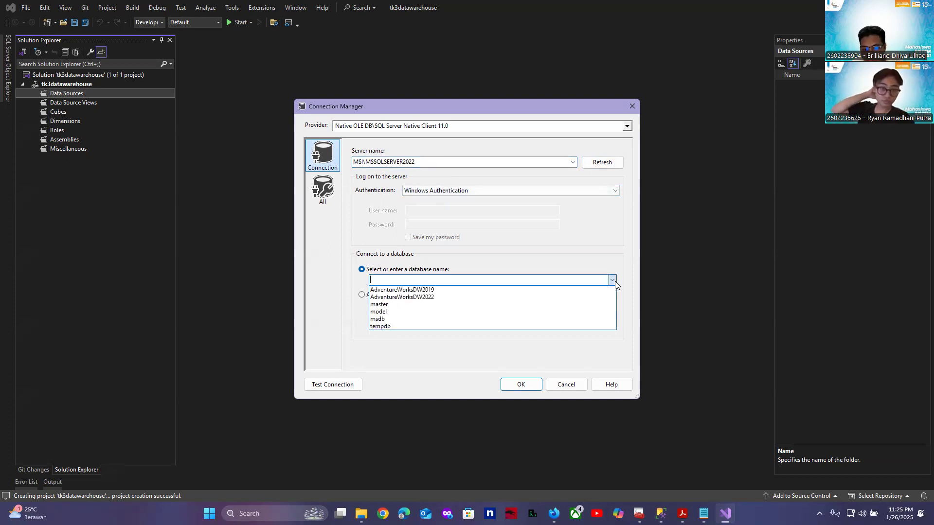
pyautogui.click(389, 298)
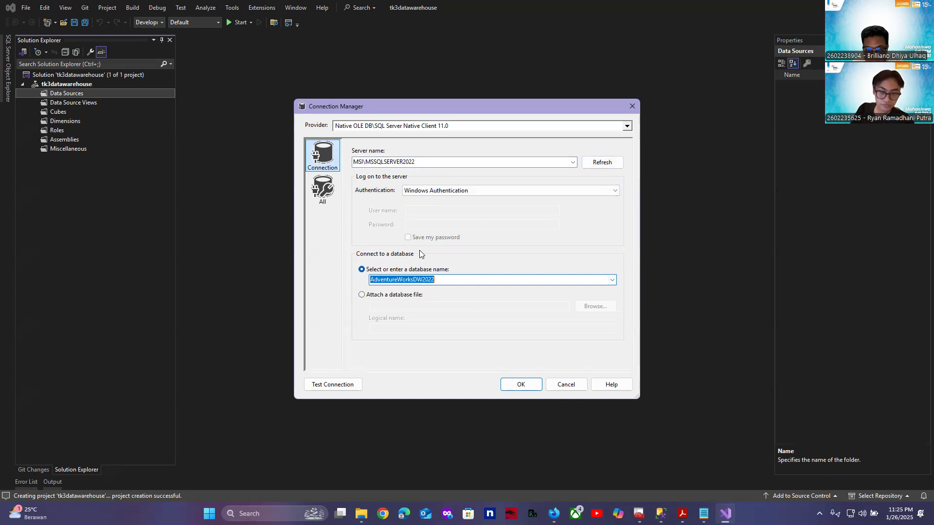
pyautogui.click(527, 386)
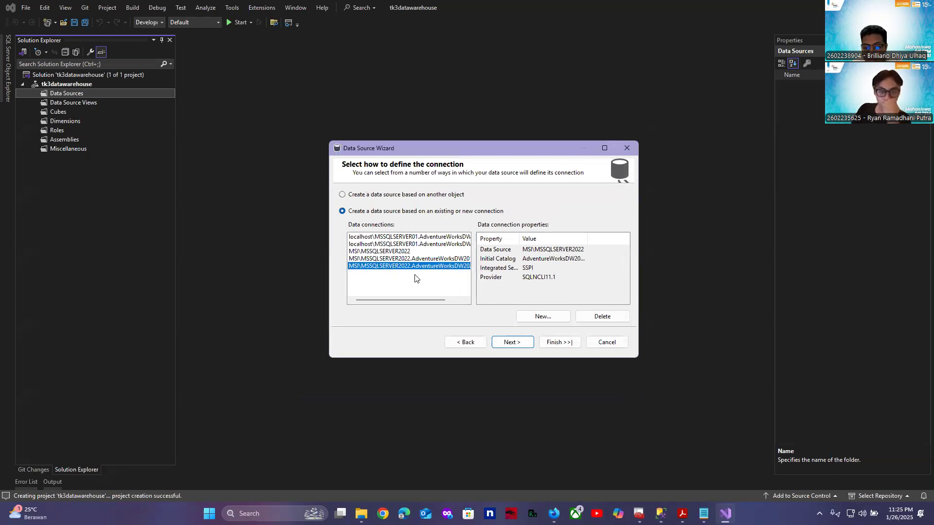
# - Use the MSI\MSSQLSERVER2022.AdventureWorksDW2022 connection with service account impersonation and finish creating the data source
pyautogui.moveTo(415, 300); pyautogui.dragTo(444, 300)
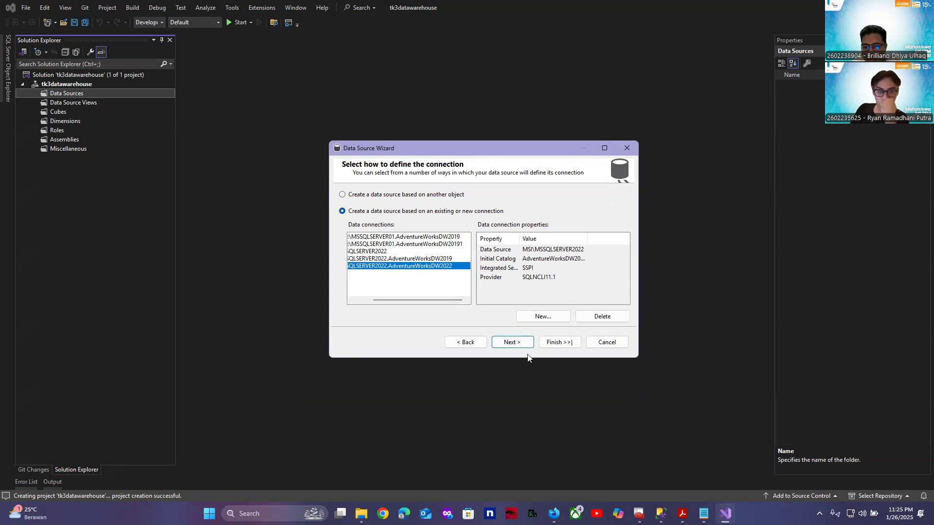
pyautogui.click(511, 344)
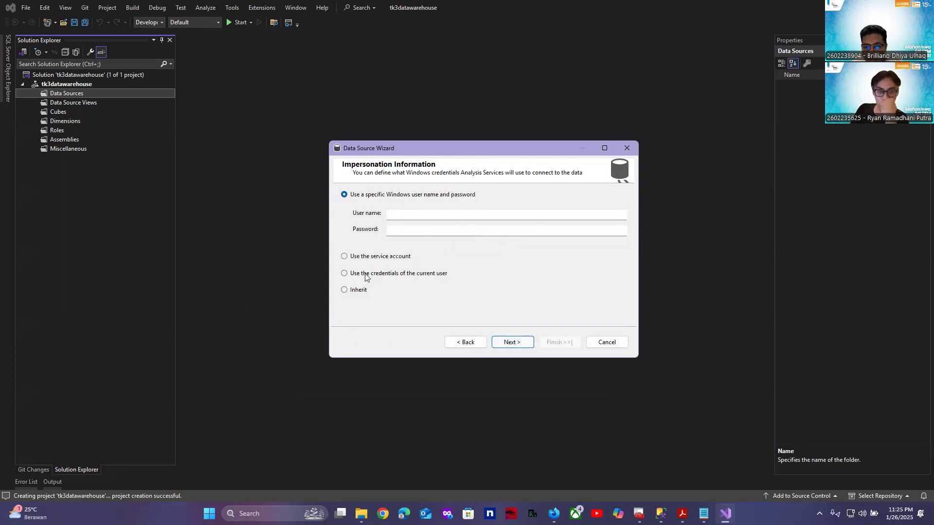
pyautogui.click(384, 257)
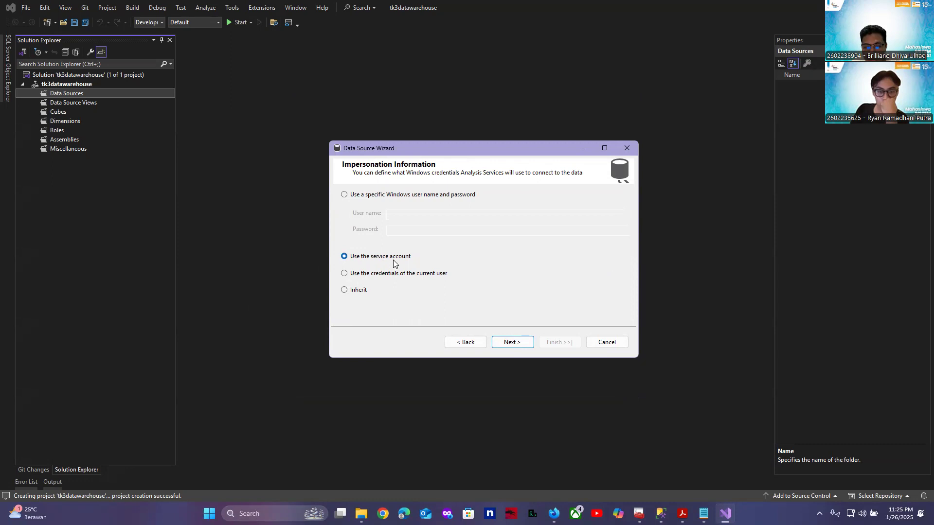
pyautogui.click(519, 342)
pyautogui.click(560, 342)
# - Start a new data source view based on the Adventure Works DW2022 data source and proceed to table selection
pyautogui.click(86, 103)
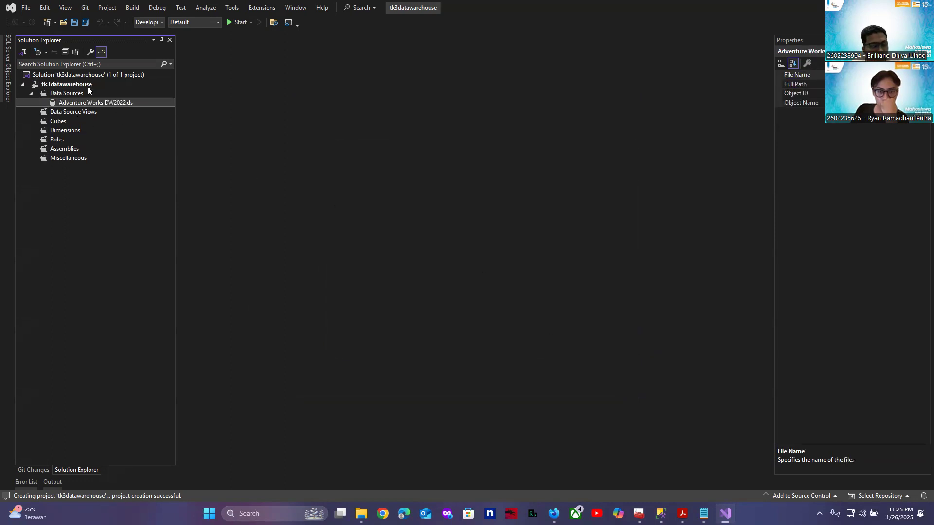
pyautogui.click(85, 112)
pyautogui.rightClick(85, 112)
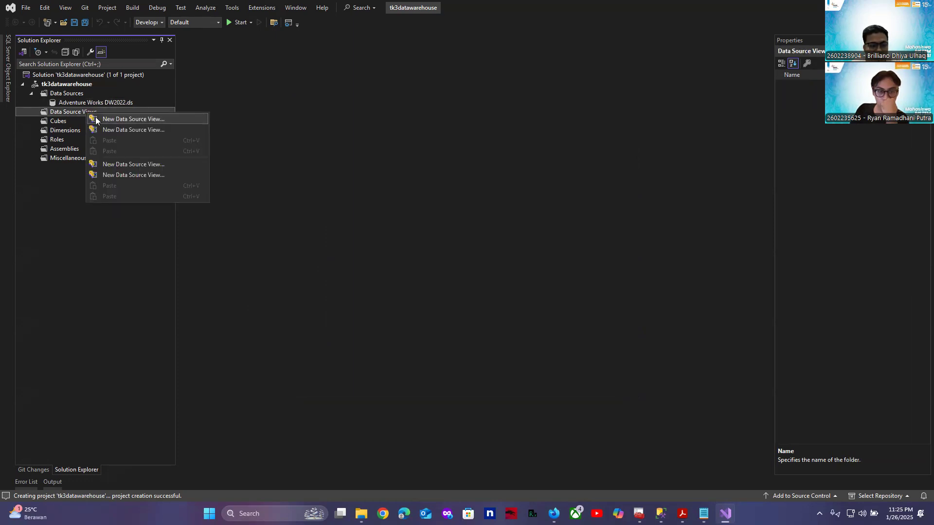
pyautogui.click(152, 121)
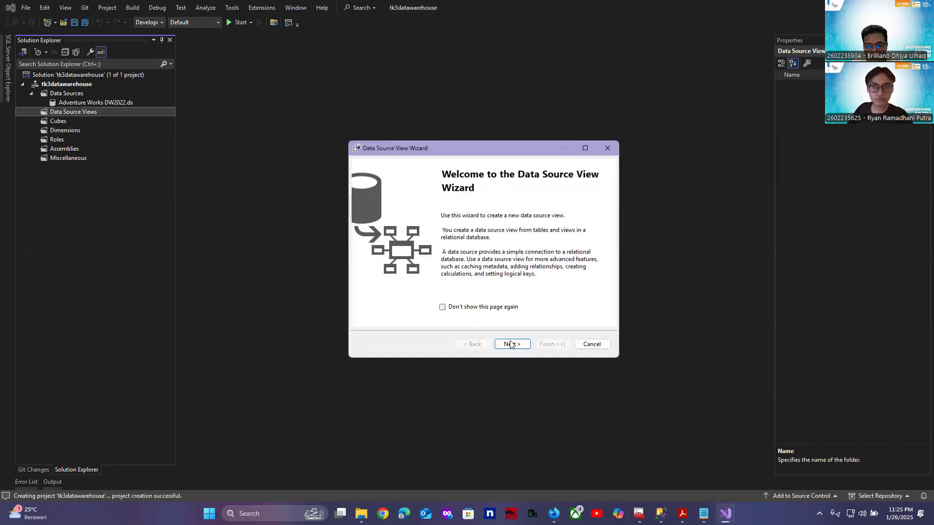
pyautogui.click(509, 343)
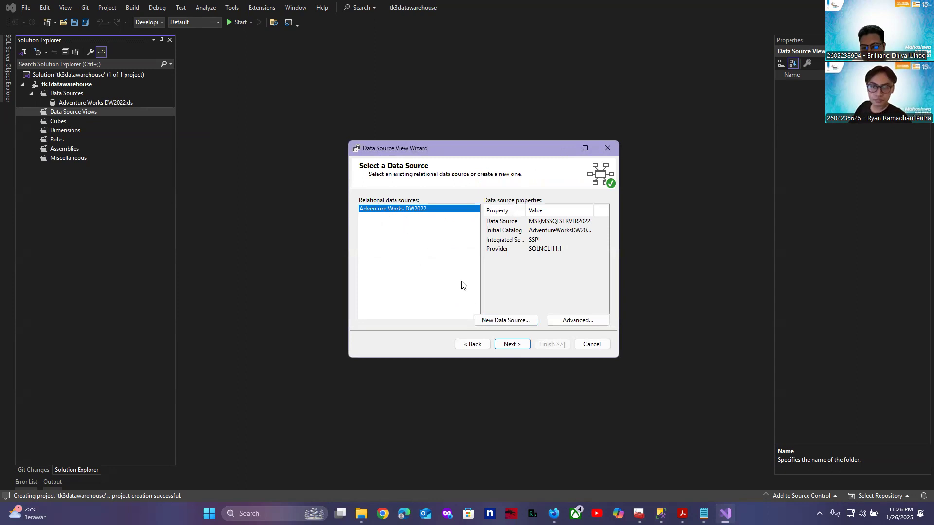
pyautogui.click(520, 347)
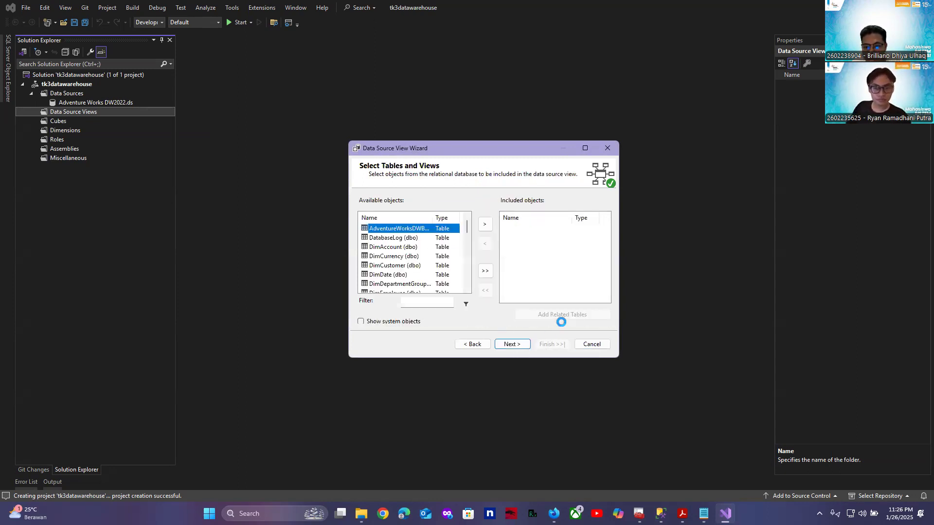
# - Include FactInternetSales, DimCustomer, DimDate, DimProduct, DimReseller, DimGeography and FactResellerSales in the data source view and finish creating it as Adventure Works DW2022
pyautogui.doubleClick(564, 148)
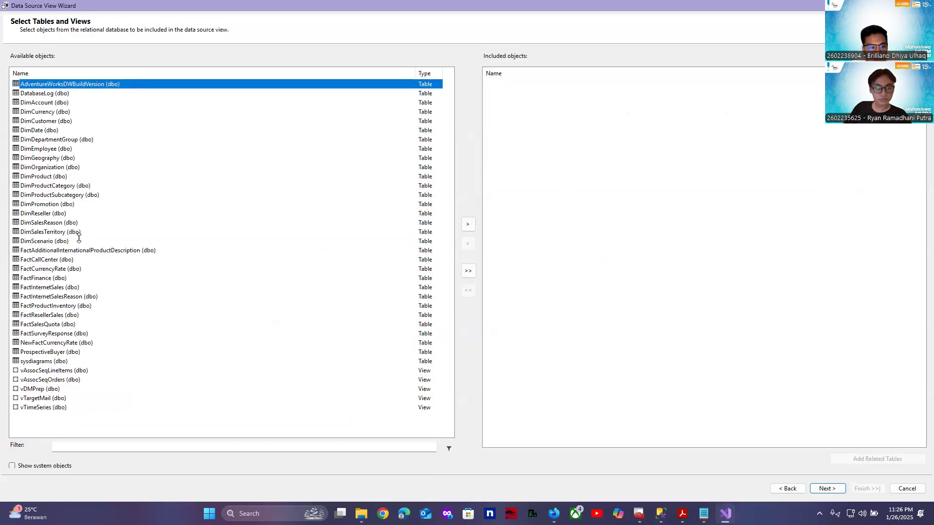
pyautogui.doubleClick(61, 287)
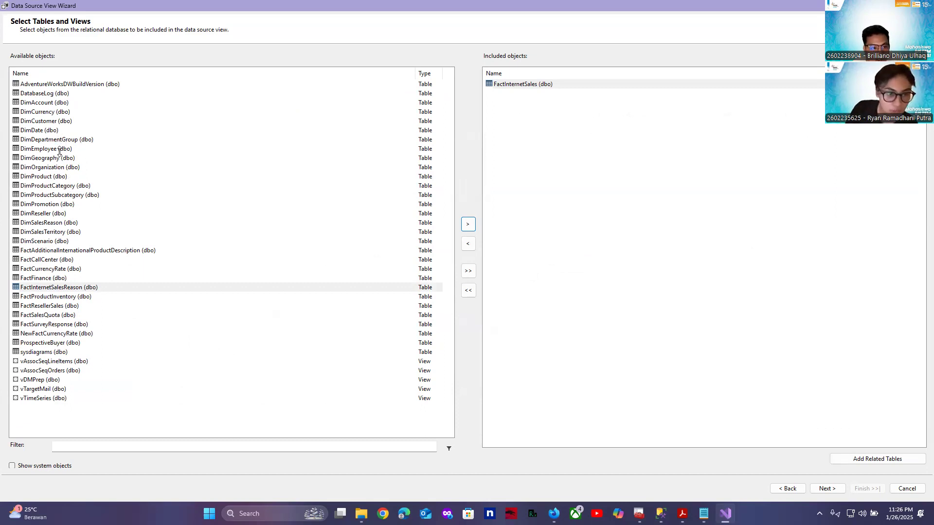
pyautogui.doubleClick(51, 121)
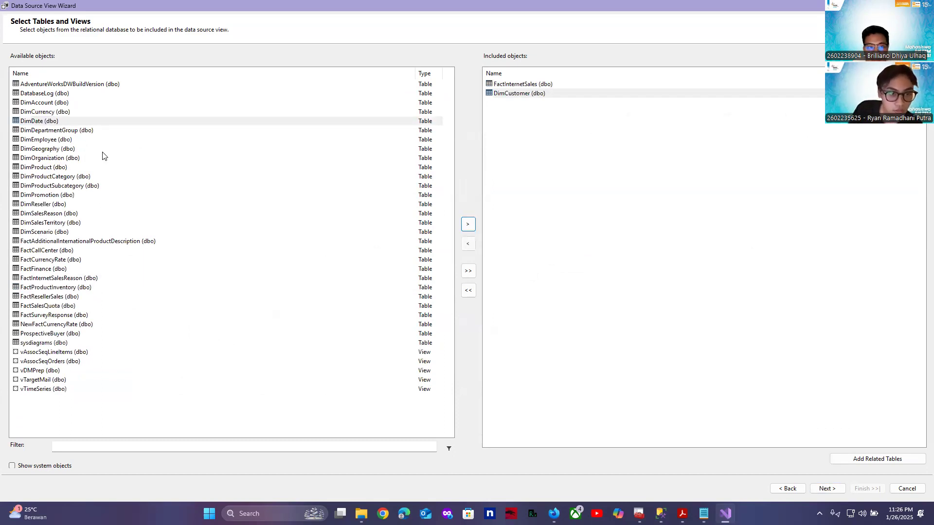
pyautogui.doubleClick(43, 122)
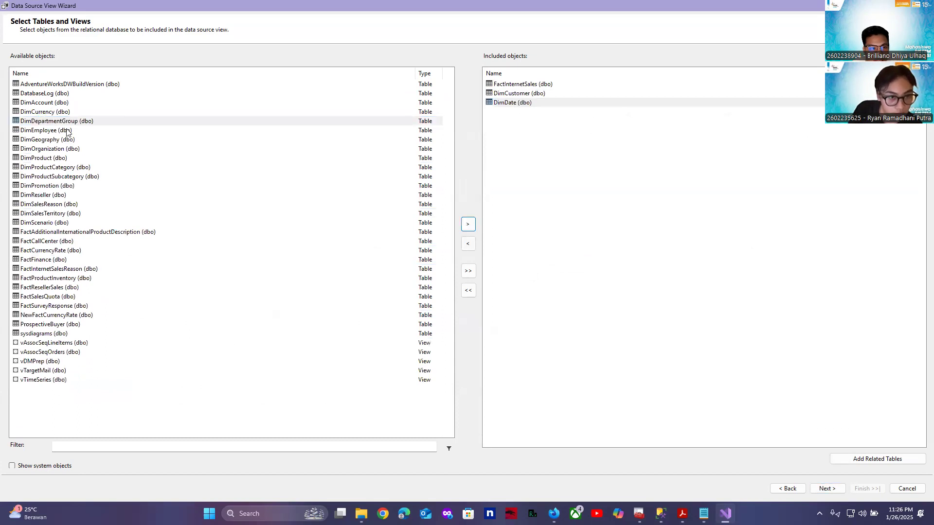
pyautogui.doubleClick(44, 158)
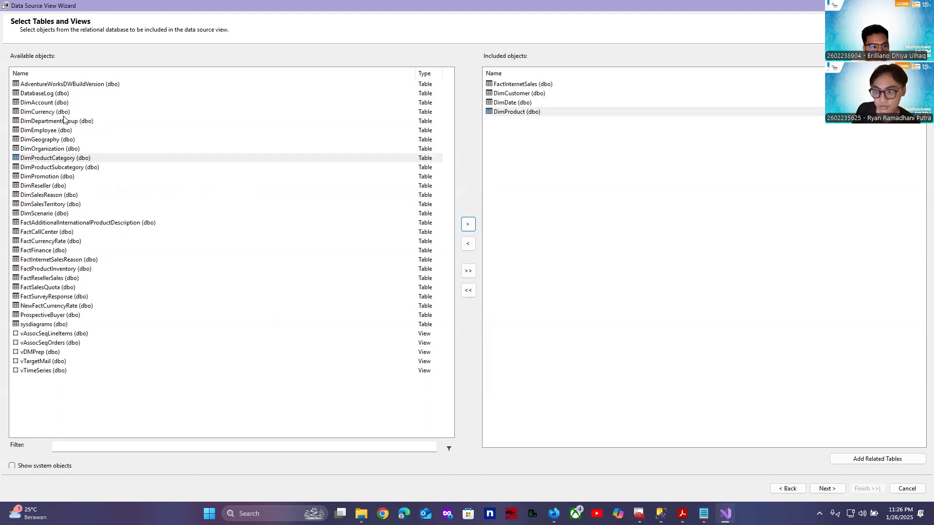
pyautogui.click(61, 187)
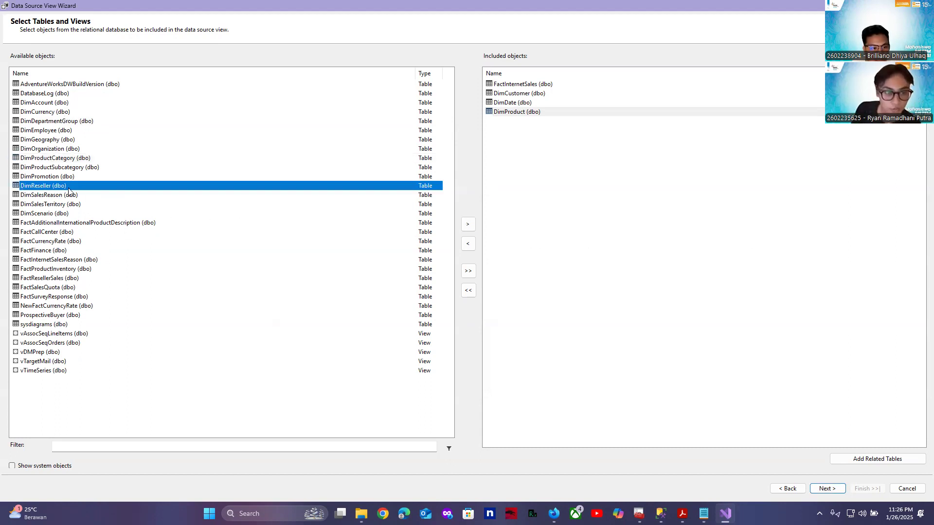
pyautogui.doubleClick(84, 187)
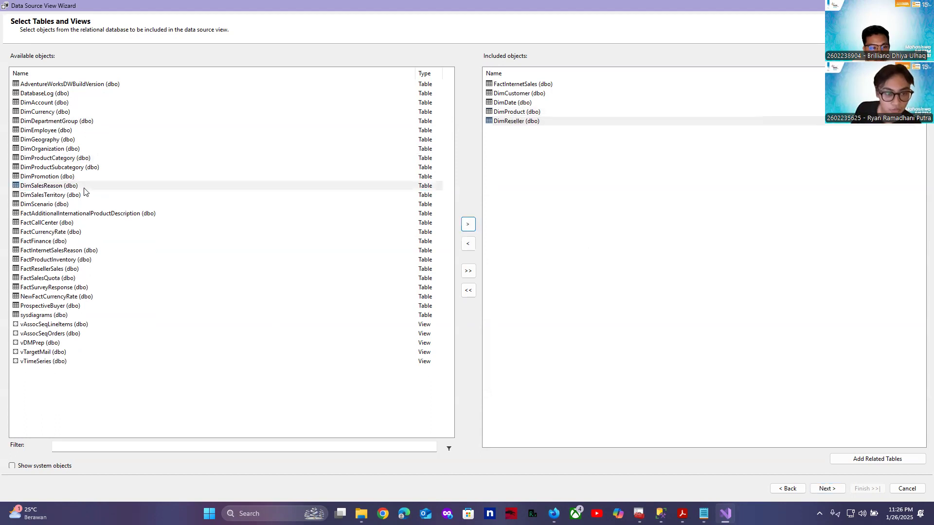
pyautogui.doubleClick(57, 140)
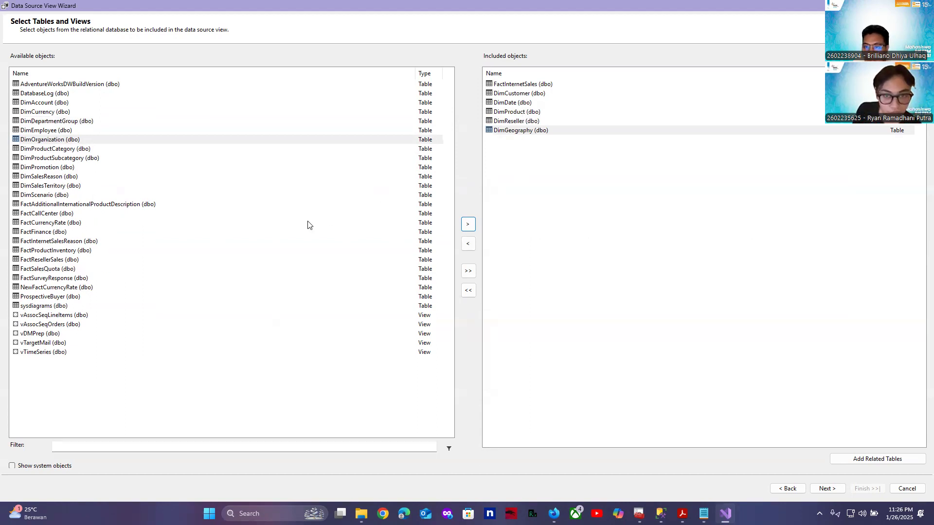
pyautogui.doubleClick(55, 260)
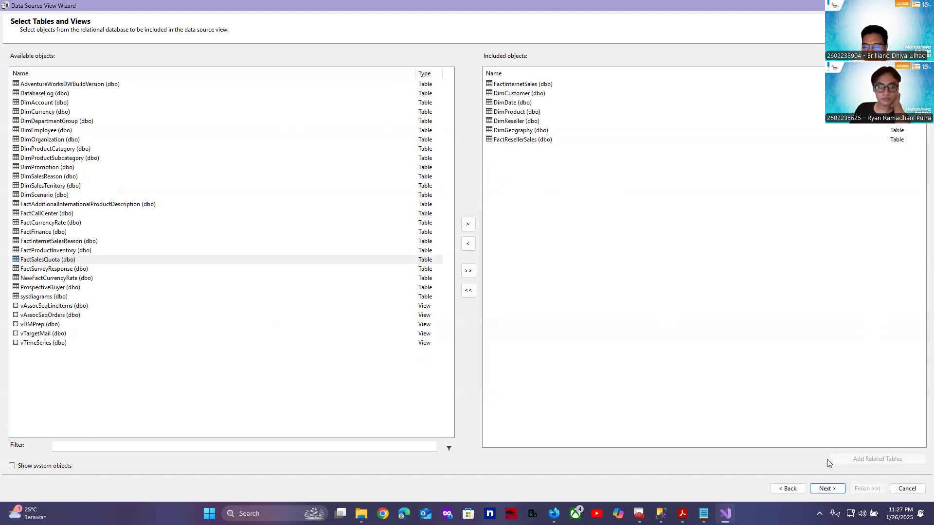
pyautogui.click(827, 488)
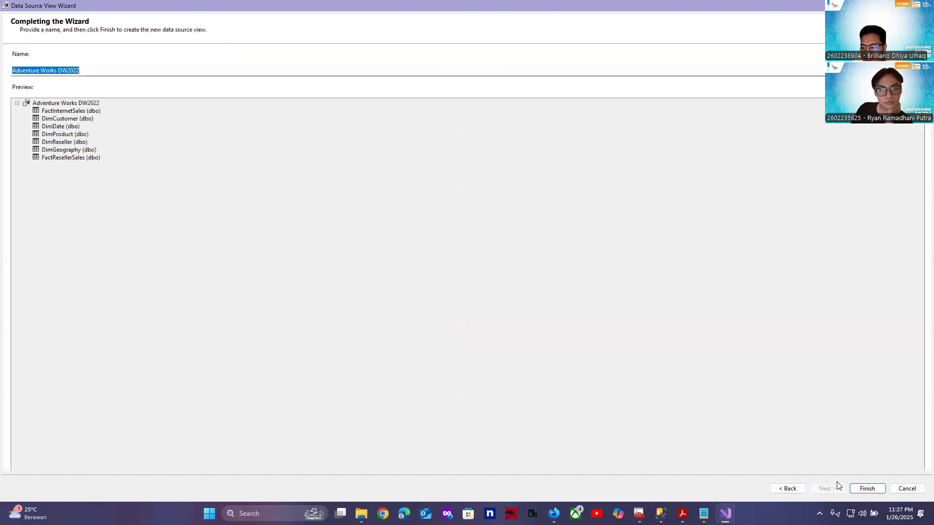
pyautogui.click(868, 489)
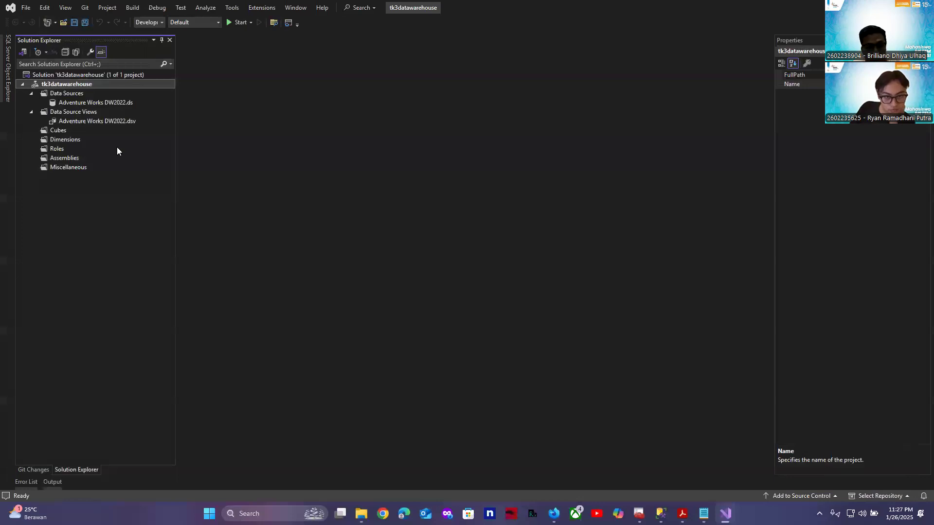
# - Start a new cube in the project using existing tables and proceed to measure group table selection
pyautogui.click(69, 121)
pyautogui.click(63, 132)
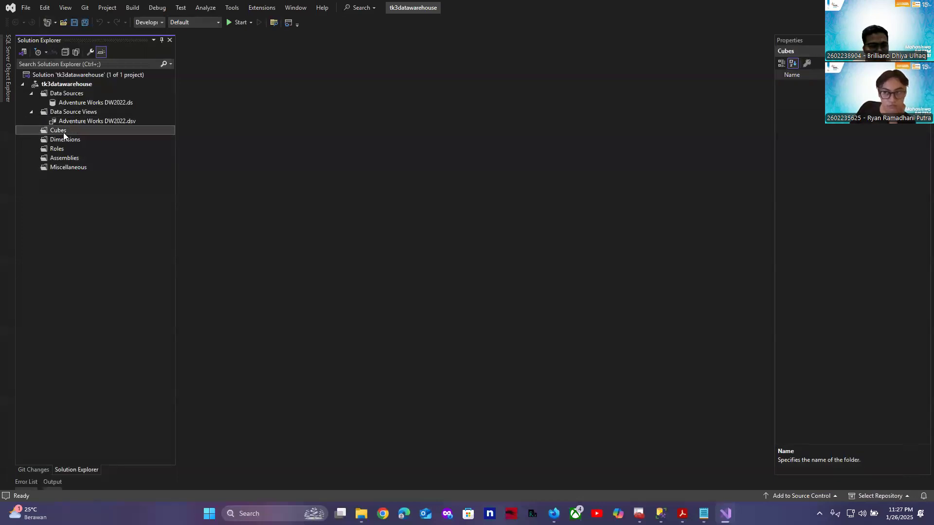
pyautogui.rightClick(53, 131)
pyautogui.click(80, 140)
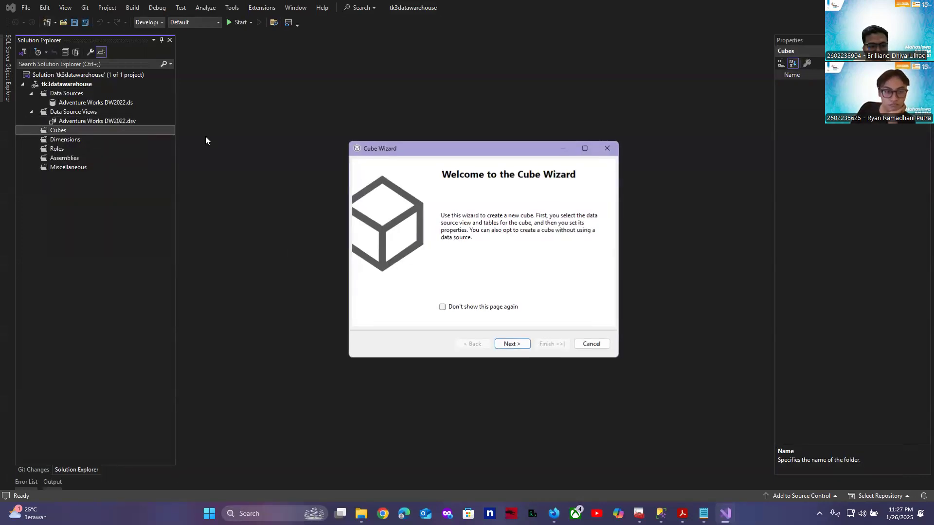
pyautogui.click(511, 344)
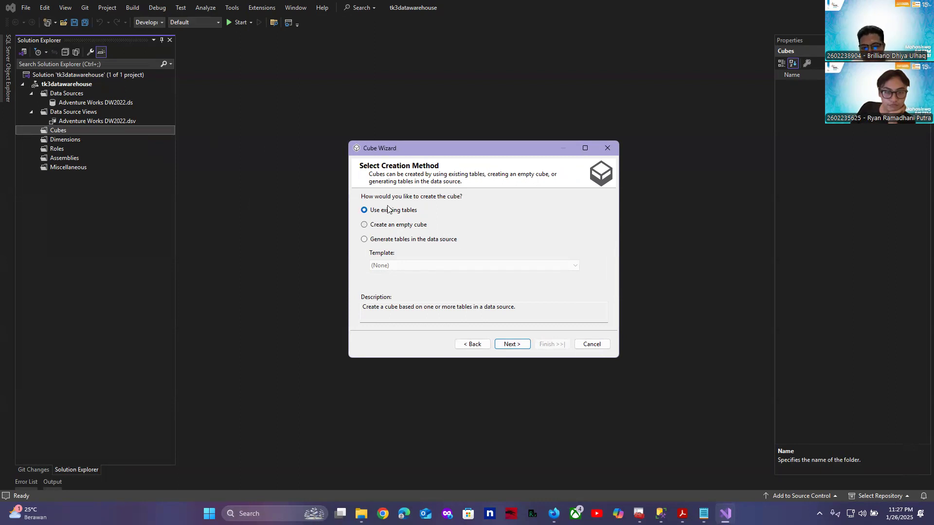
pyautogui.click(512, 343)
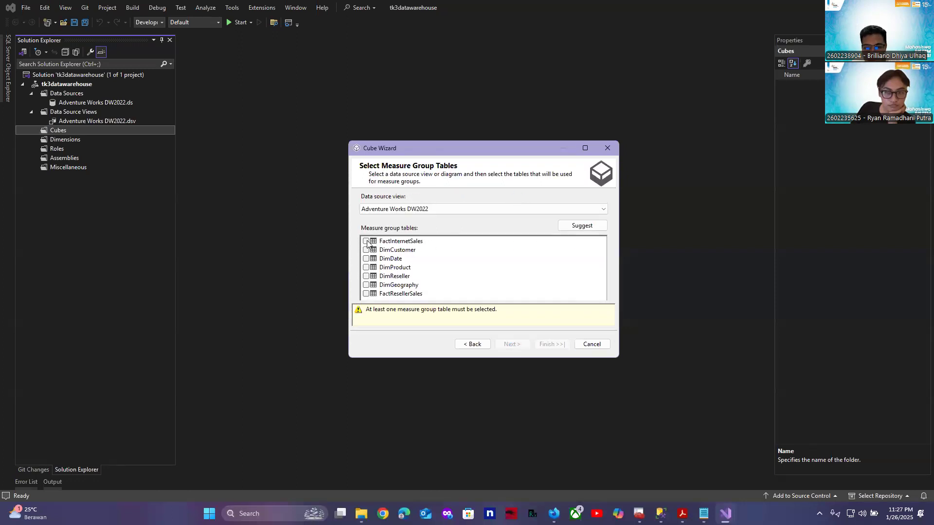
# - Apply the suggested measure group tables, exclude DimReseller so FactInternetSales and FactResellerSales are used, and proceed to the measures
pyautogui.click(586, 227)
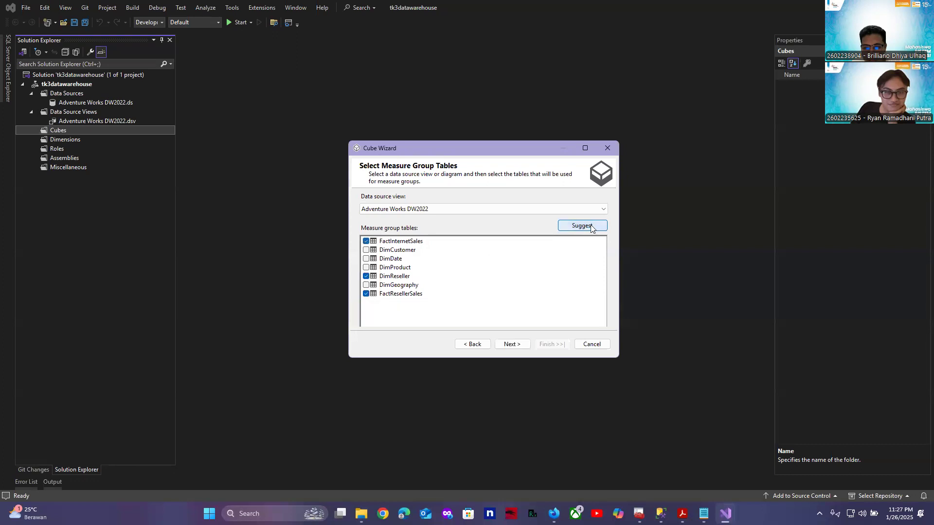
pyautogui.click(367, 276)
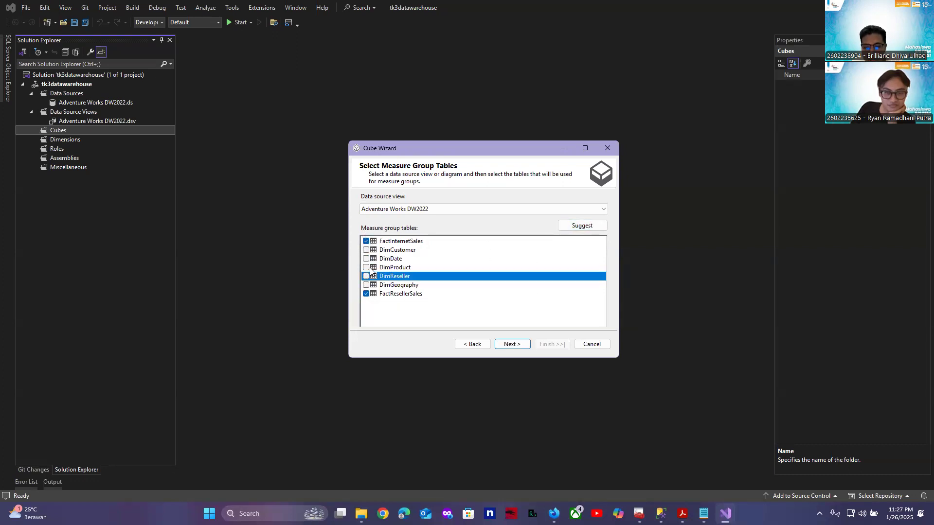
pyautogui.click(394, 244)
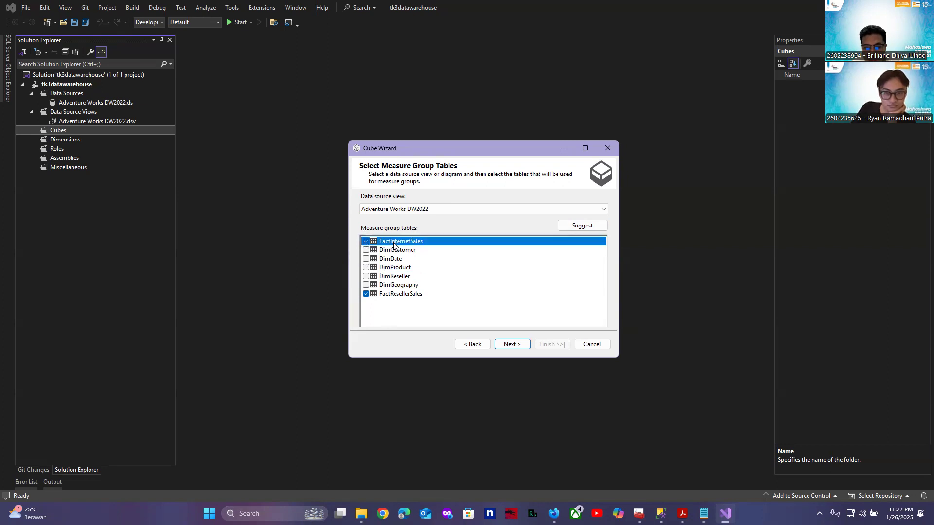
pyautogui.click(513, 346)
# - Keep all proposed measures and dimensions and finish creating the cube as Adventure Works DW2022
pyautogui.scroll(-10, 476, 309)
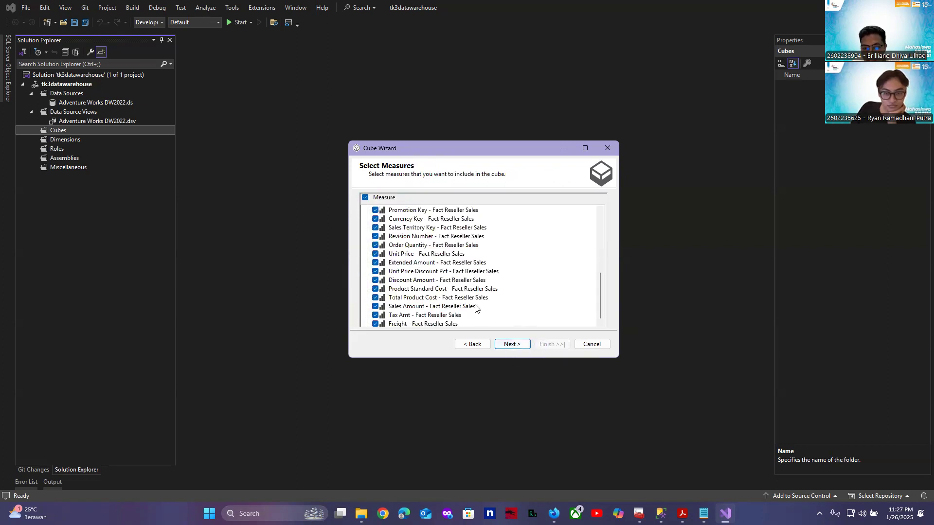
pyautogui.click(513, 345)
pyautogui.click(512, 344)
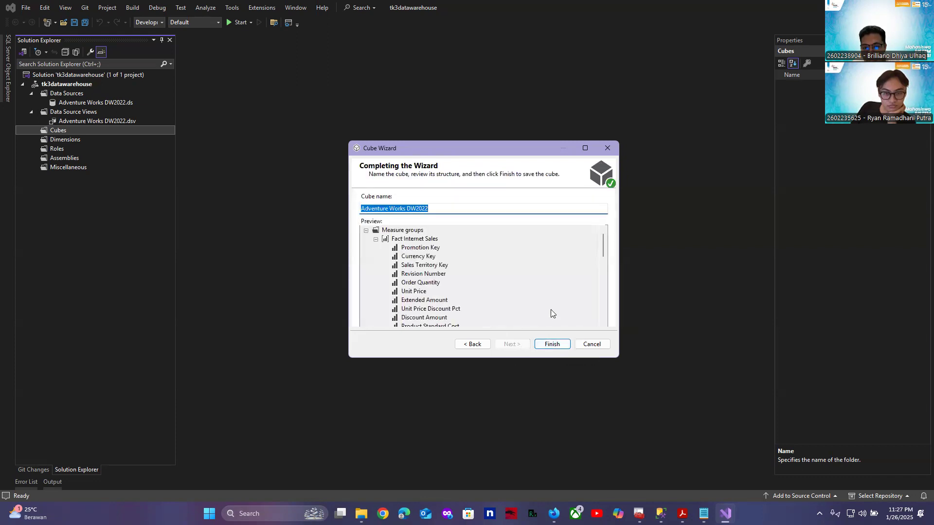
pyautogui.scroll(-10, 551, 312)
pyautogui.click(551, 344)
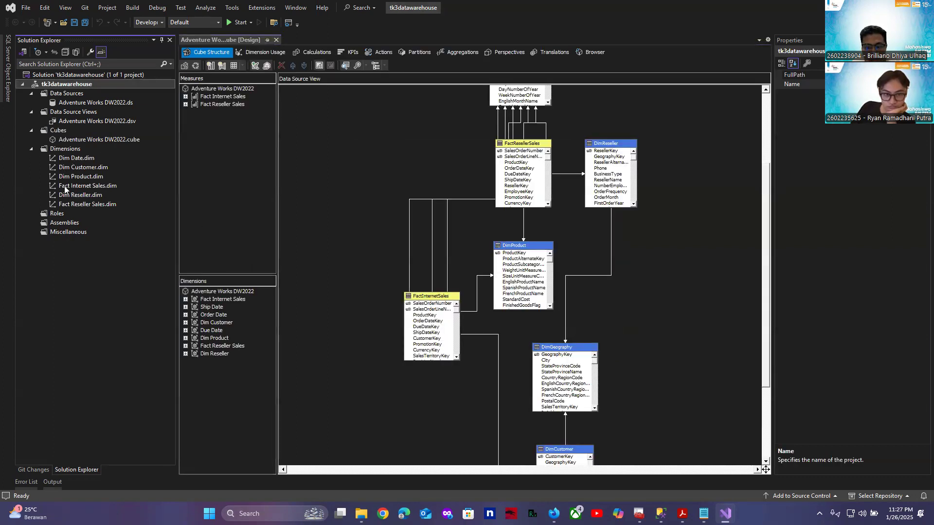
# - Start a new dimension from an existing table and set its main table to DimGeography
pyautogui.click(66, 149)
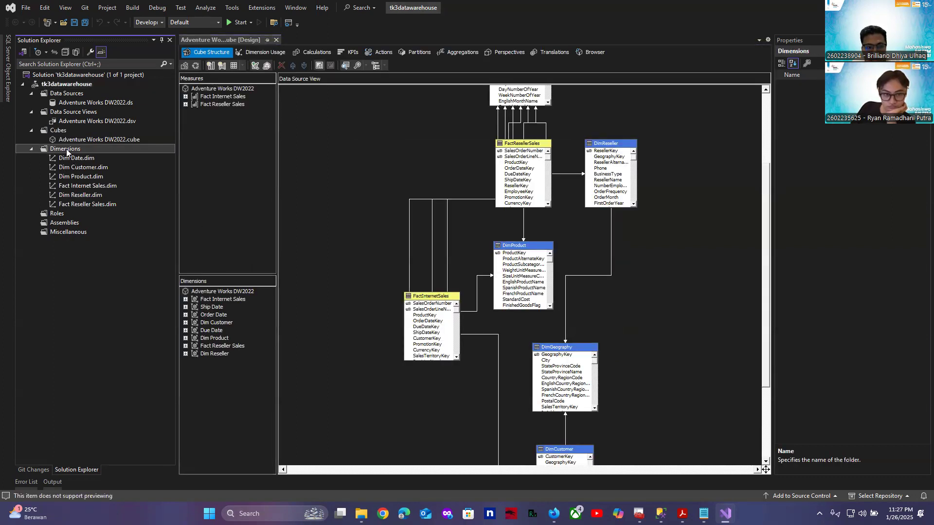
pyautogui.rightClick(66, 149)
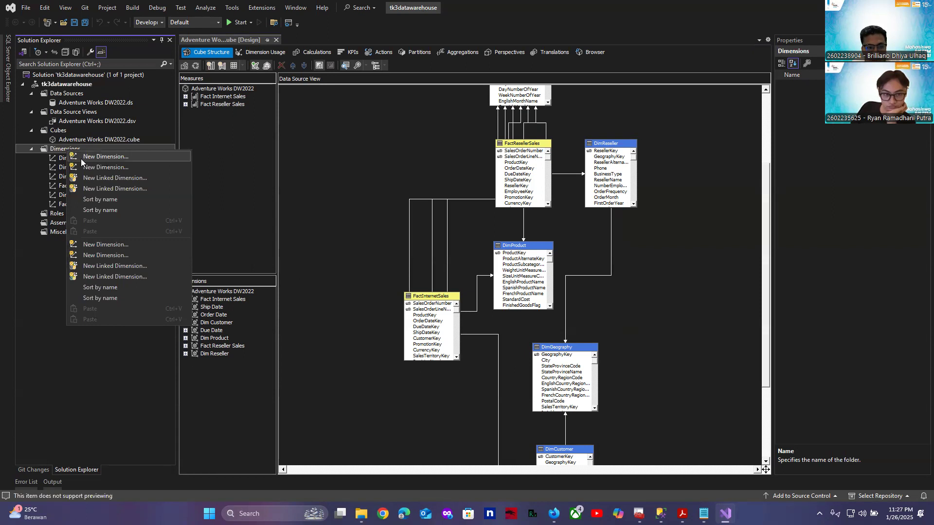
pyautogui.click(118, 161)
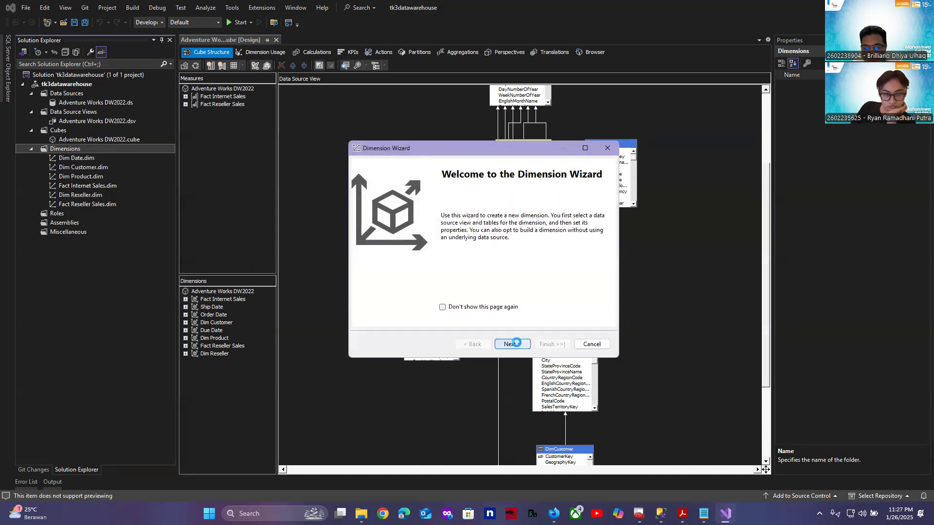
pyautogui.click(511, 344)
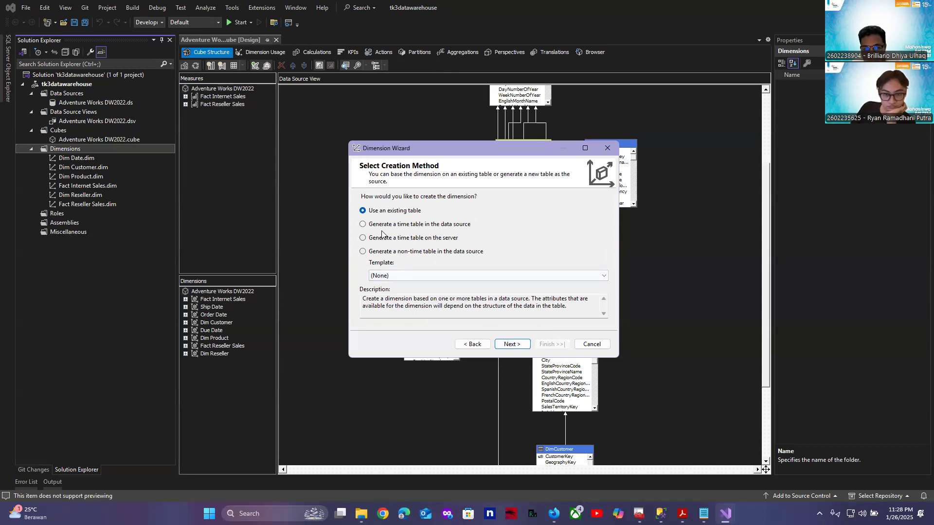
pyautogui.click(525, 347)
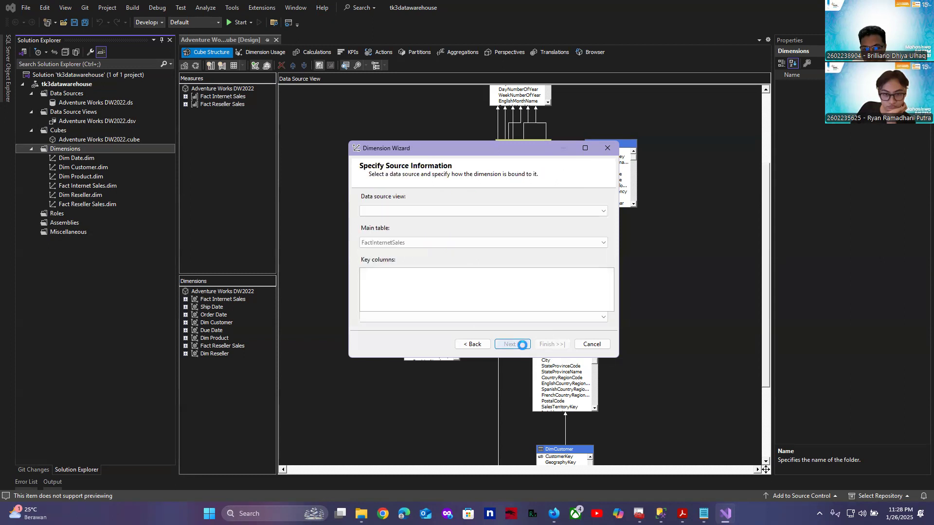
pyautogui.click(413, 242)
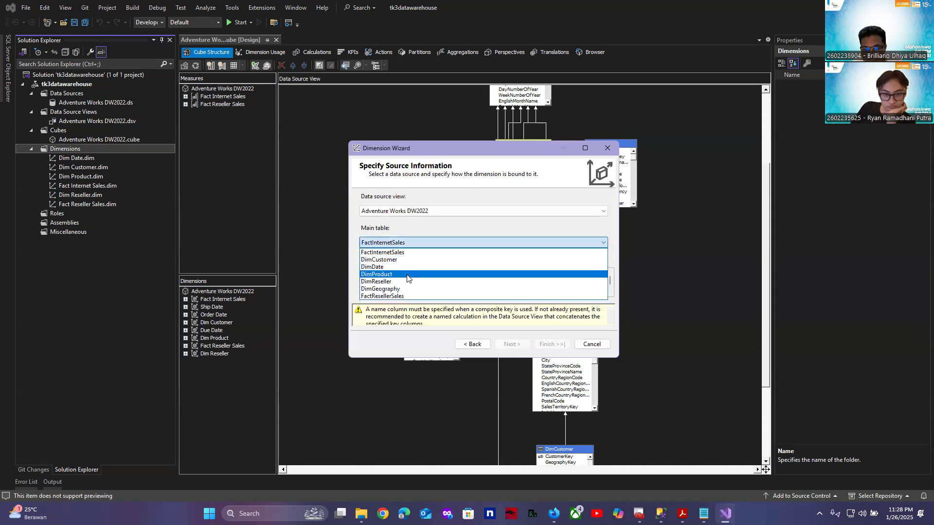
pyautogui.click(406, 290)
# - Add City and EnglishCountryRegionName as key columns of the new geography dimension alongside GeographyKey
pyautogui.click(432, 285)
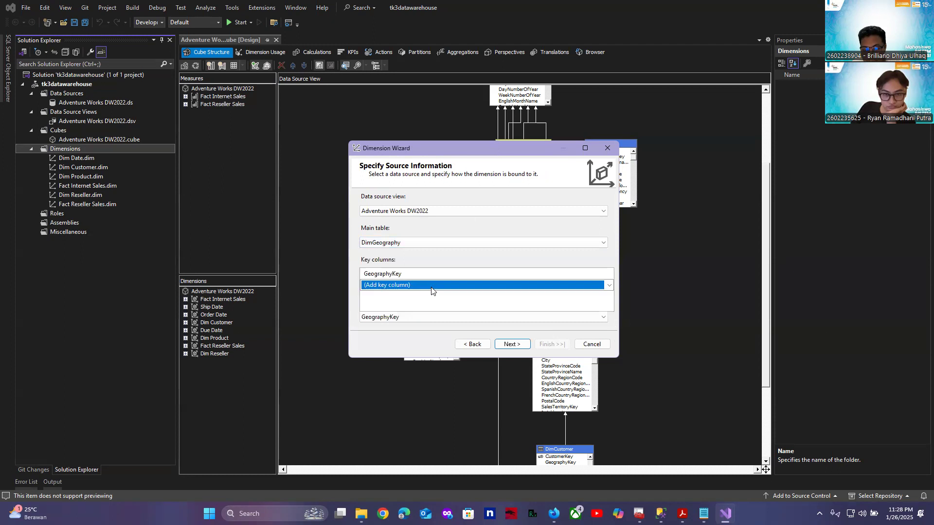
pyautogui.click(608, 286)
pyautogui.click(584, 304)
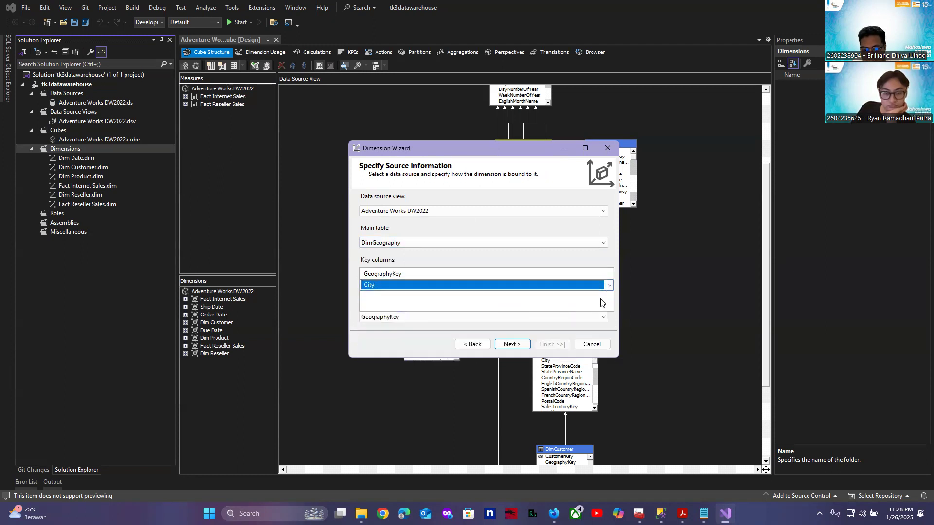
pyautogui.click(609, 301)
pyautogui.click(609, 297)
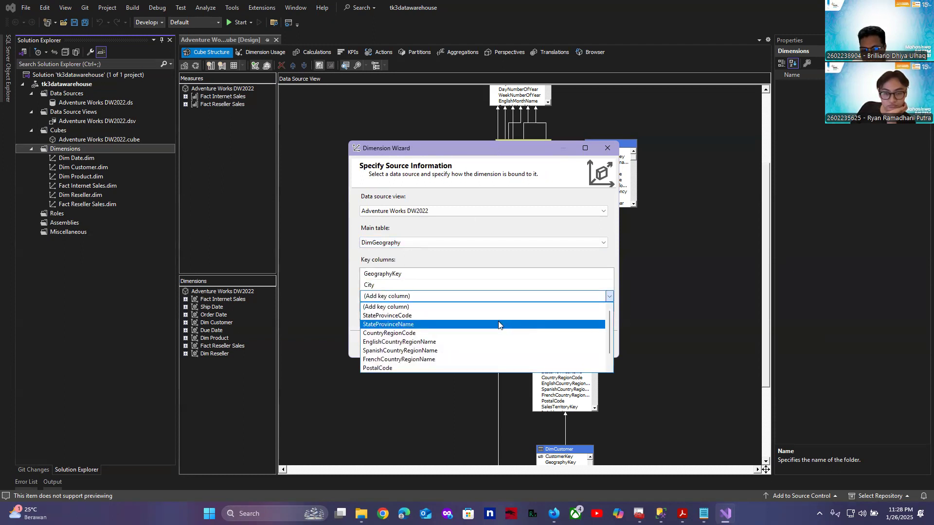
pyautogui.click(470, 346)
# - Keep GeographyKey as the name column, accept the default attributes and finish creating the dimension as Dim Geography
pyautogui.click(530, 316)
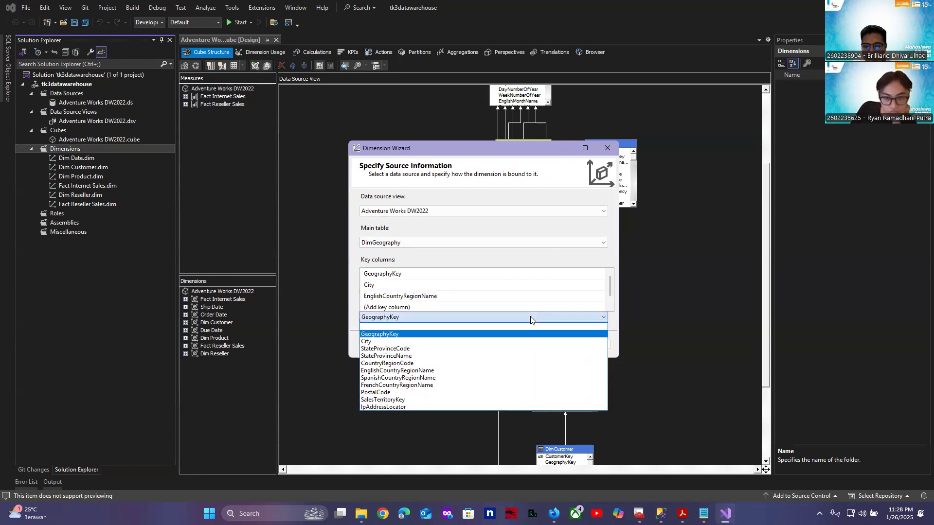
pyautogui.click(522, 318)
pyautogui.click(512, 345)
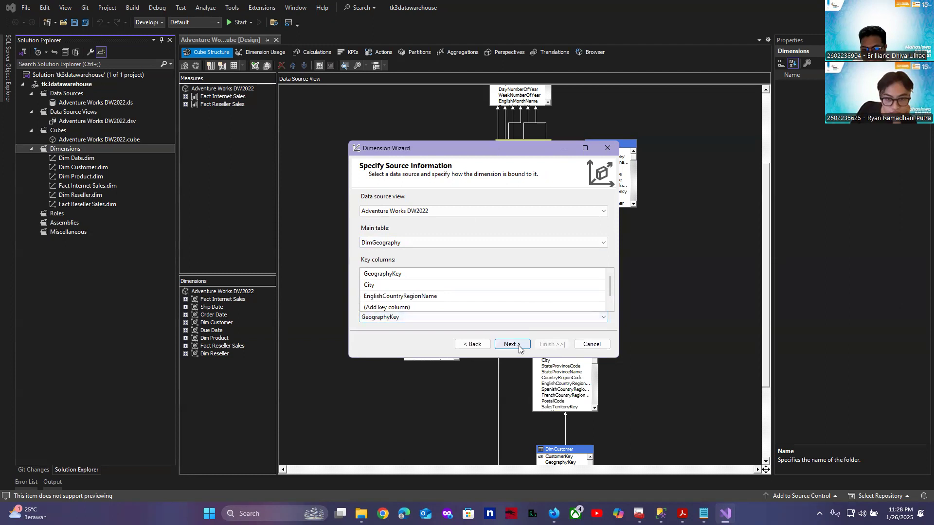
pyautogui.click(512, 344)
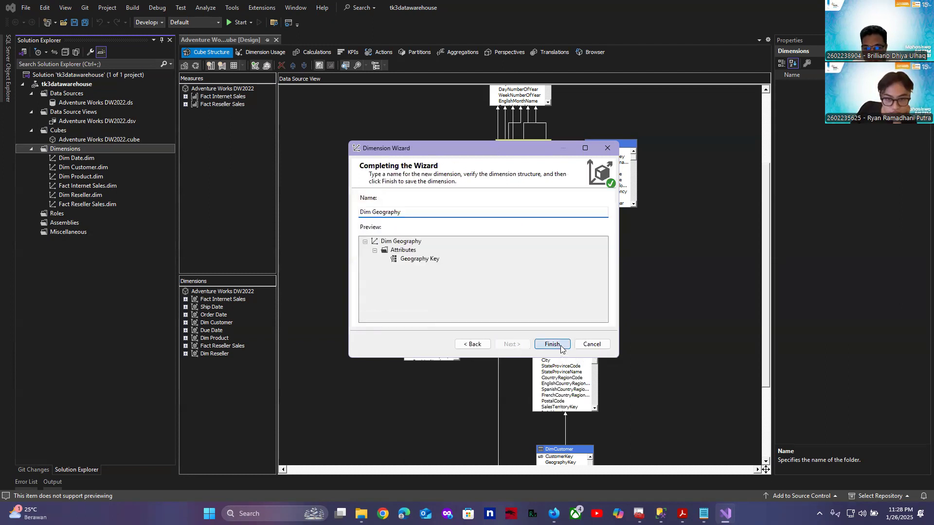
pyautogui.click(552, 344)
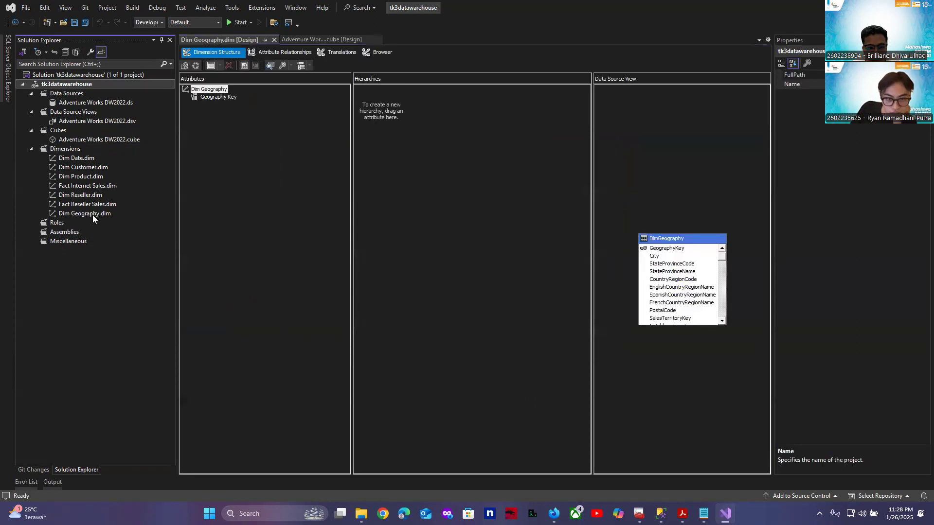
# - Open the Dim Date dimension, enlarge its DimDate table and add CalendarYear as an attribute
pyautogui.click(79, 160)
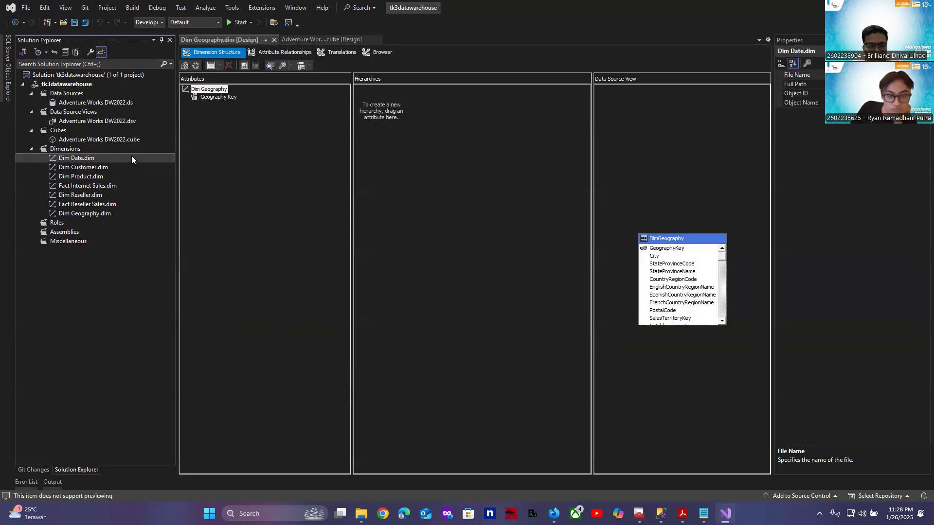
pyautogui.doubleClick(84, 158)
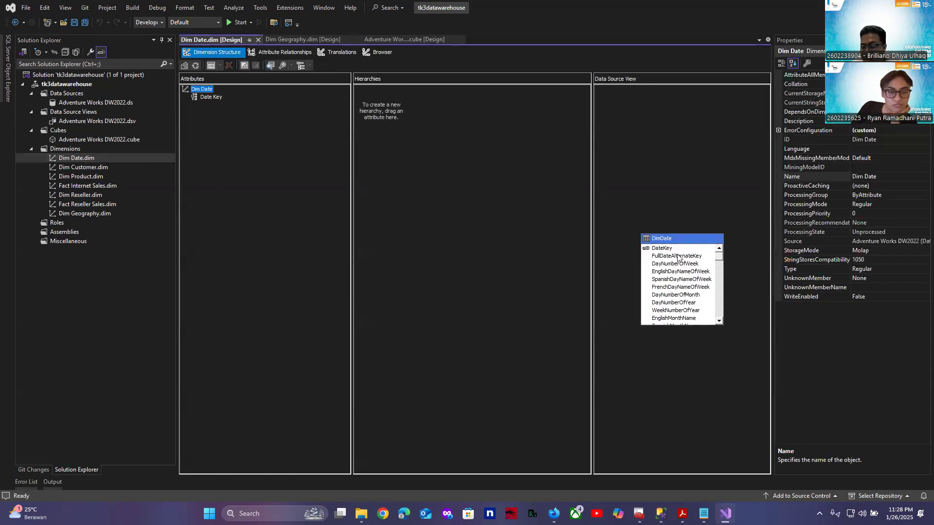
pyautogui.click(678, 257)
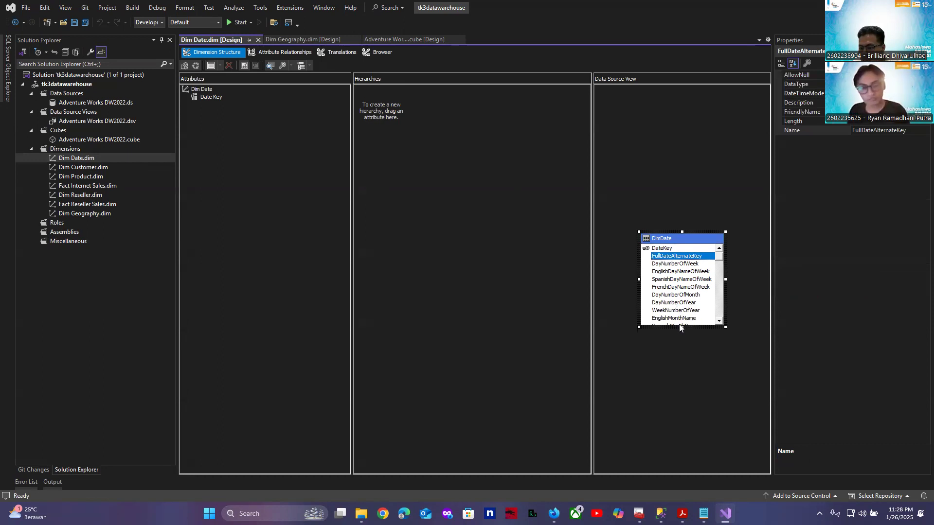
pyautogui.moveTo(680, 329); pyautogui.dragTo(464, 289)
pyautogui.click(693, 365)
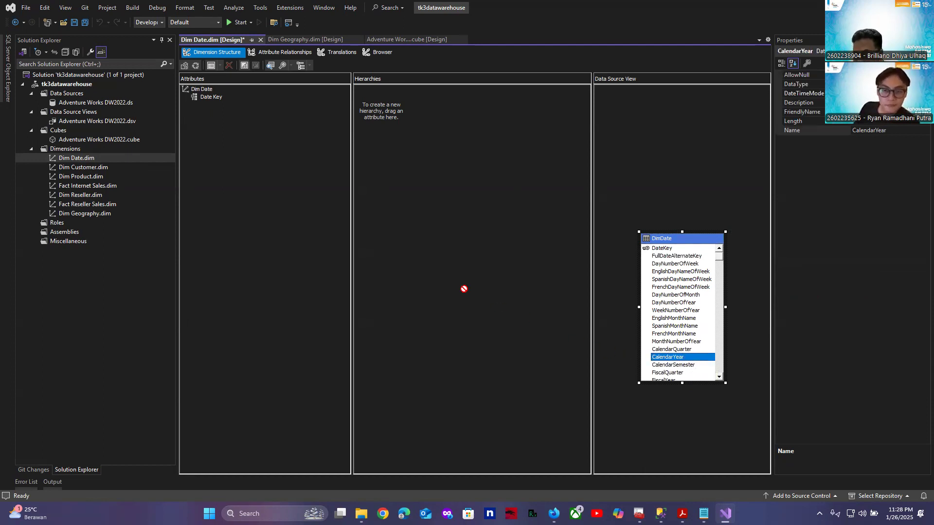
pyautogui.moveTo(230, 163); pyautogui.dragTo(230, 162)
pyautogui.click(238, 161)
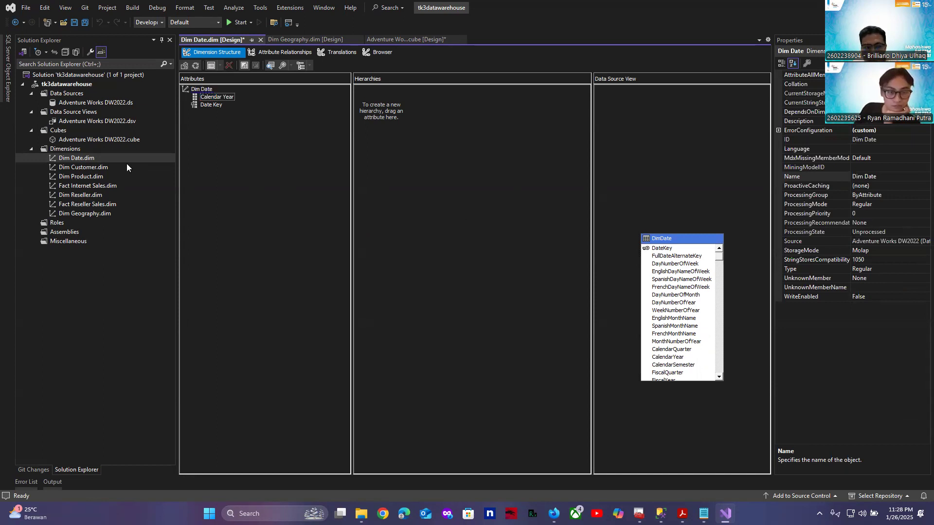
# - Open the Dim Customer dimension and add FirstName from the DimCustomer table as an attribute
pyautogui.click(88, 168)
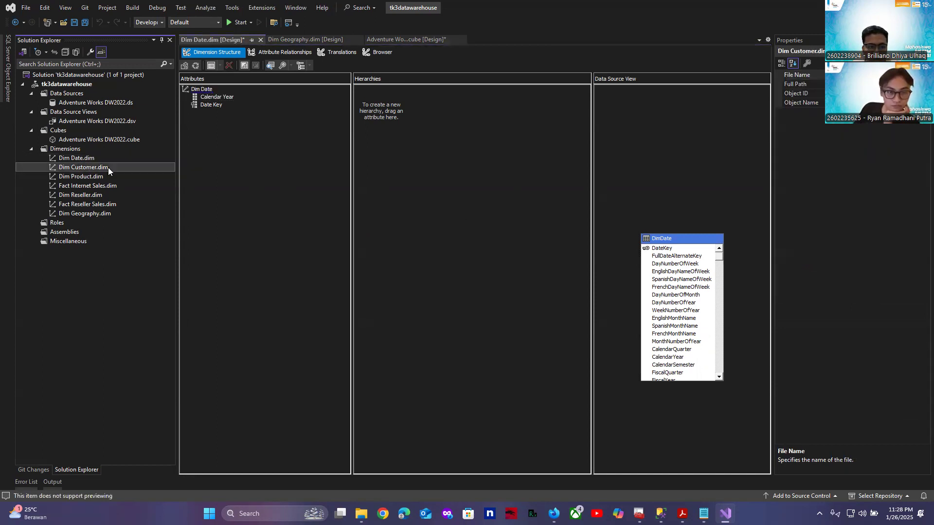
pyautogui.doubleClick(108, 168)
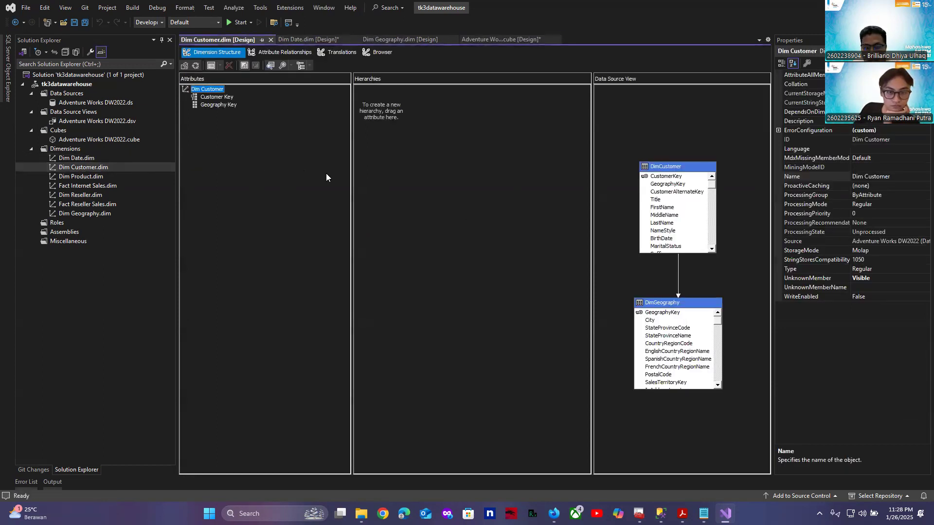
pyautogui.click(676, 352)
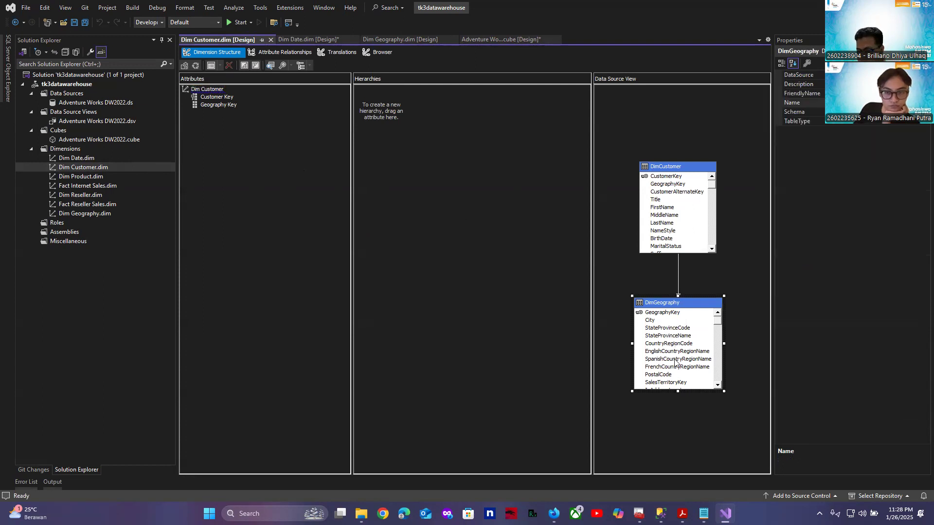
pyautogui.click(680, 210)
pyautogui.moveTo(680, 211); pyautogui.dragTo(273, 155)
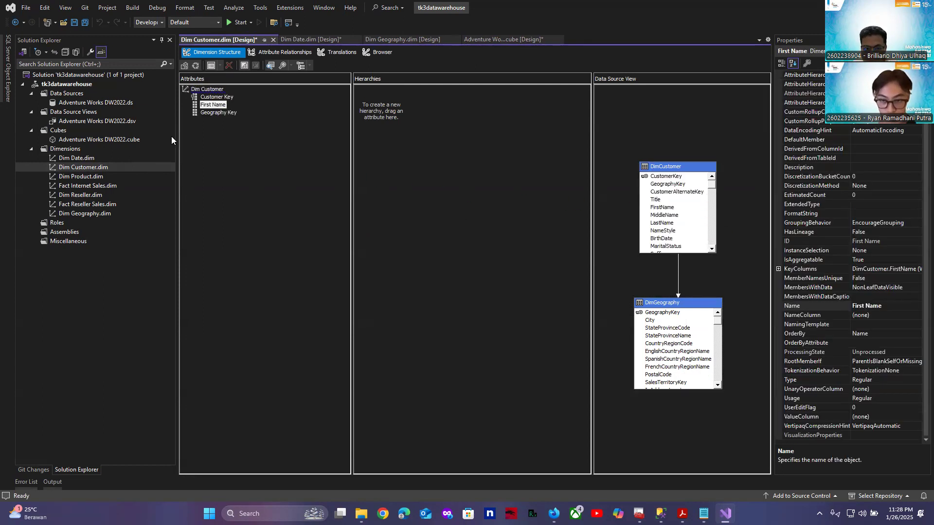
# - Open the Dim Product dimension and add EnglishProductName from the DimProduct table as an attribute
pyautogui.doubleClick(77, 177)
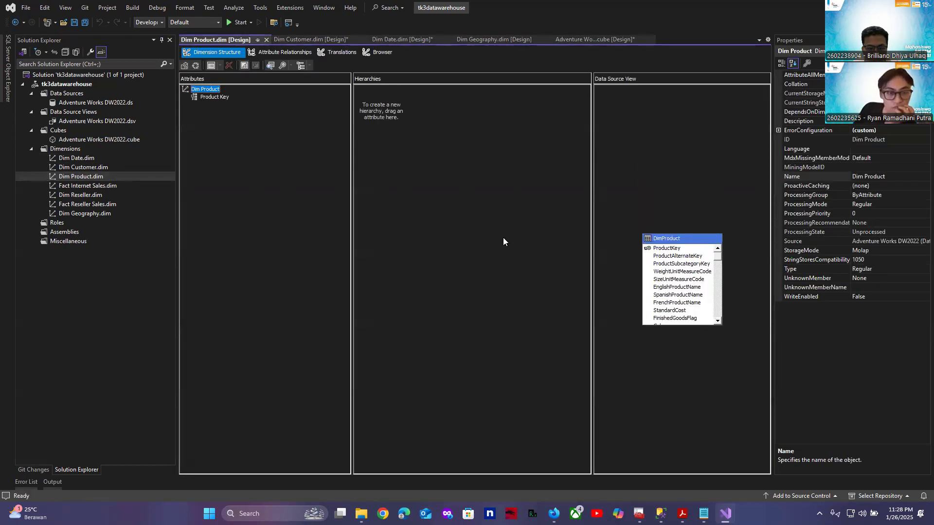
pyautogui.click(681, 294)
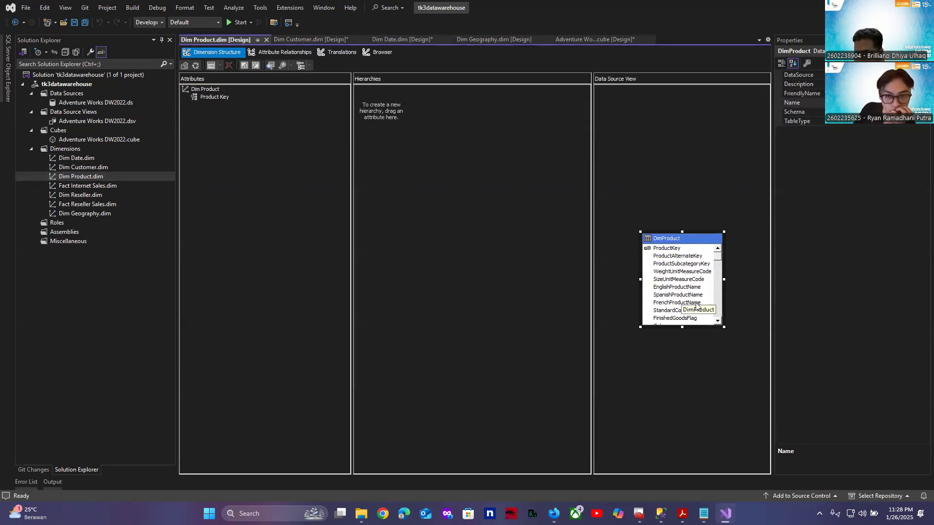
pyautogui.click(695, 288)
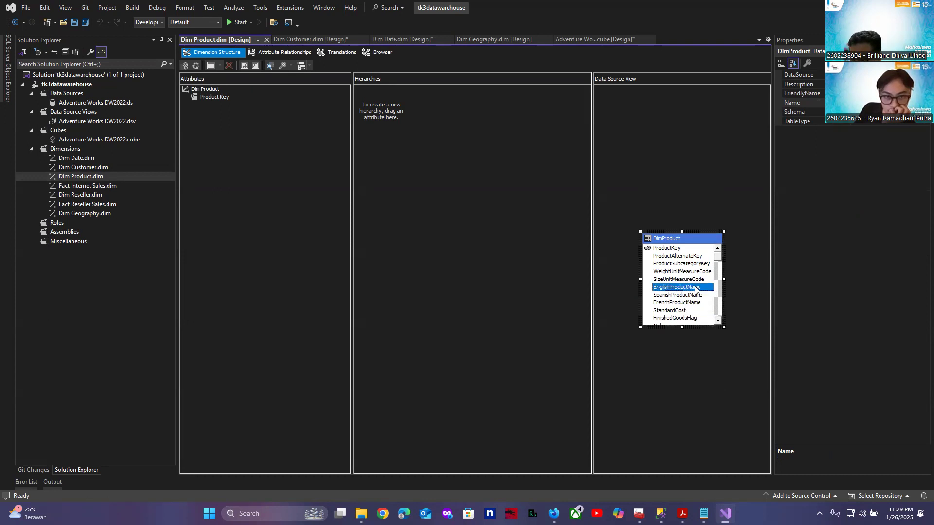
pyautogui.moveTo(688, 290); pyautogui.dragTo(261, 162)
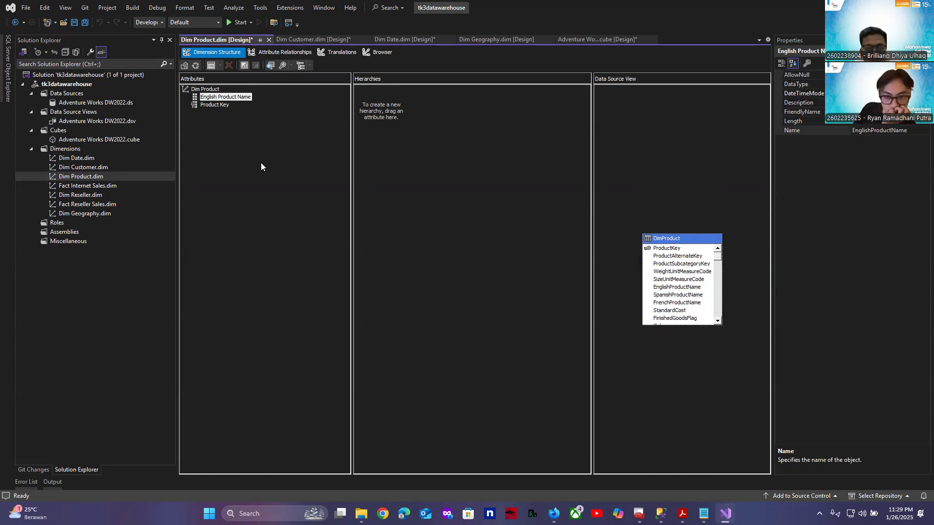
# - Open the Dim Reseller dimension and add ResellerName from the DimReseller table as an attribute
pyautogui.doubleClick(104, 187)
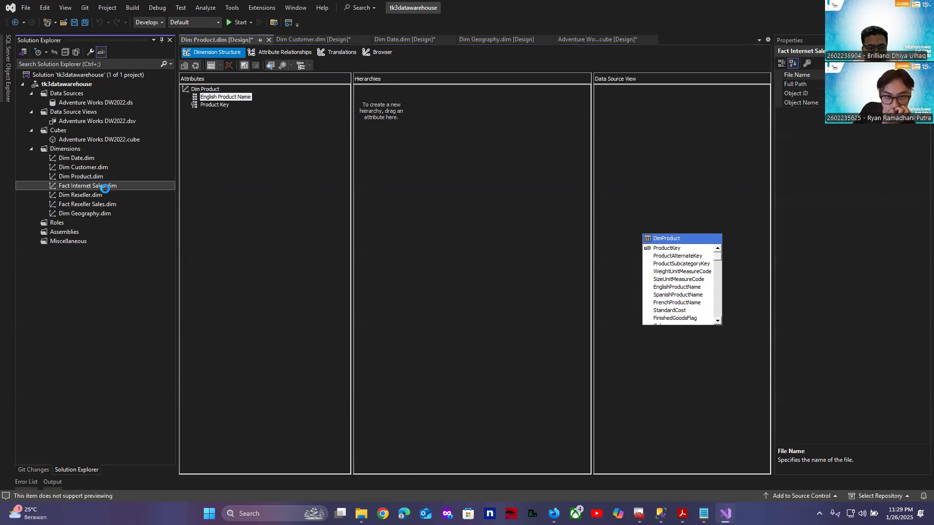
pyautogui.doubleClick(93, 197)
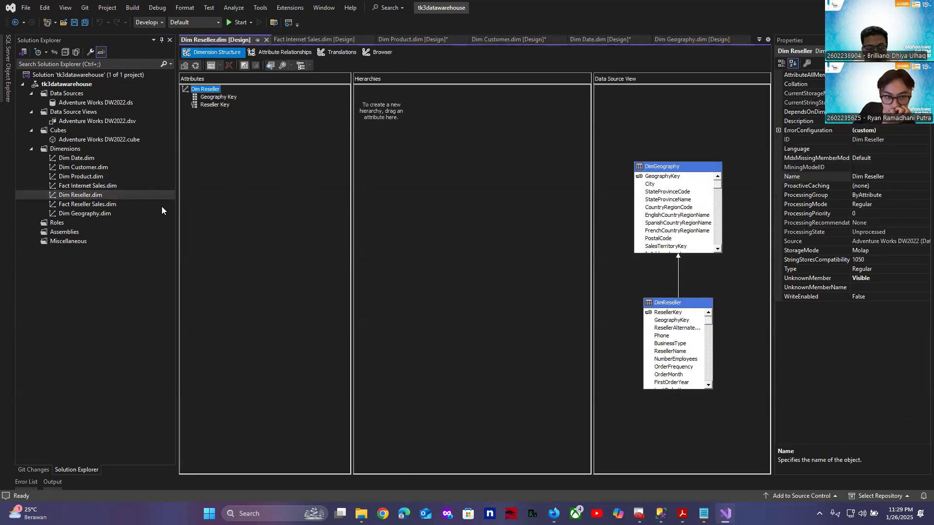
pyautogui.click(669, 336)
pyautogui.moveTo(677, 352); pyautogui.dragTo(245, 221)
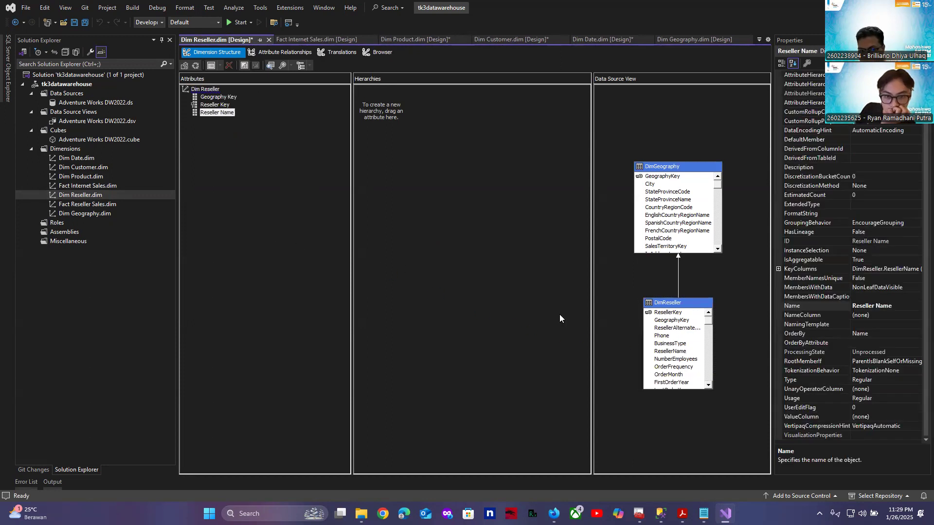
pyautogui.click(674, 343)
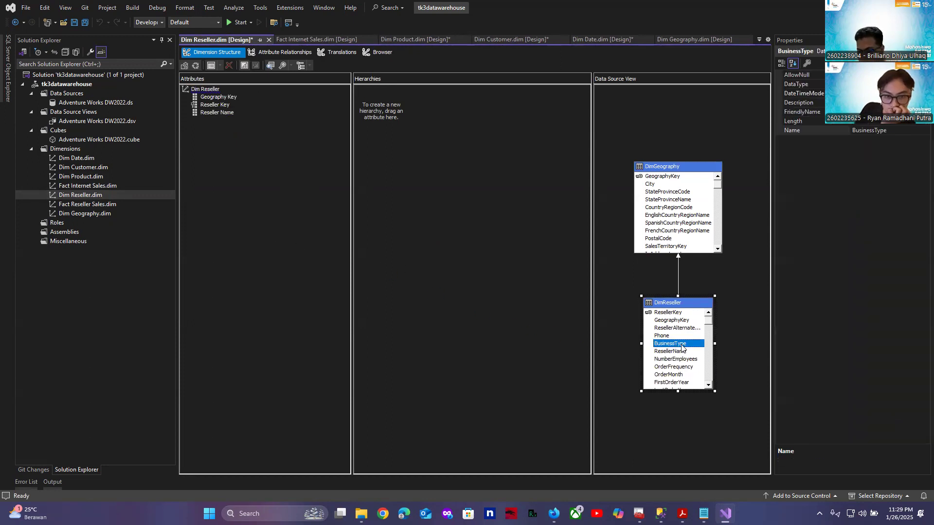
pyautogui.click(261, 238)
# - Return to the Dim Geography dimension and add City and EnglishCountryRegionName as attributes
pyautogui.doubleClick(84, 213)
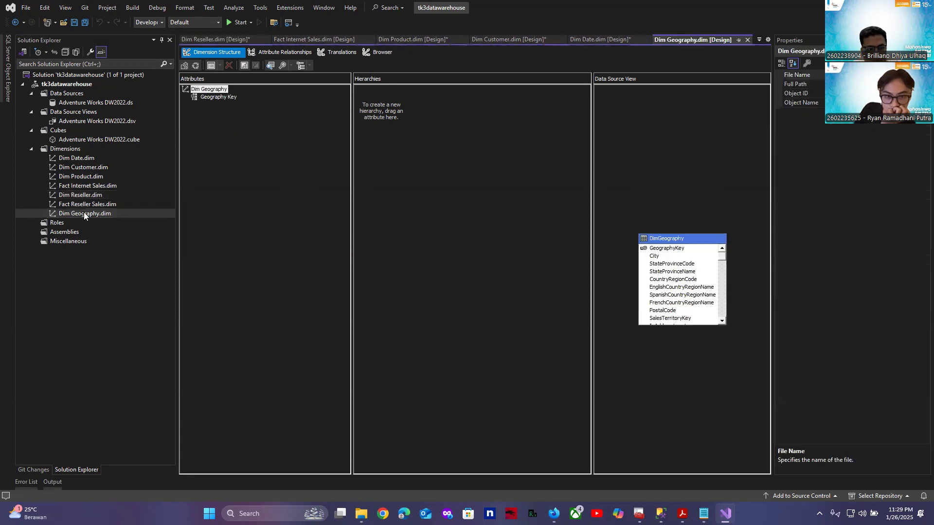
pyautogui.click(673, 261)
pyautogui.moveTo(669, 256); pyautogui.dragTo(270, 177)
pyautogui.click(683, 272)
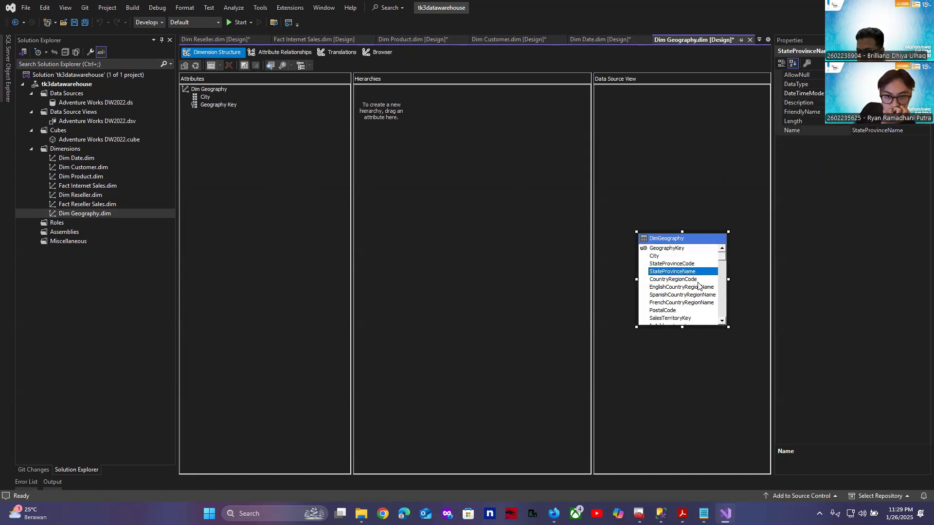
pyautogui.click(697, 294)
pyautogui.moveTo(701, 288); pyautogui.dragTo(409, 245)
pyautogui.moveTo(283, 204); pyautogui.dragTo(299, 209)
pyautogui.click(300, 209)
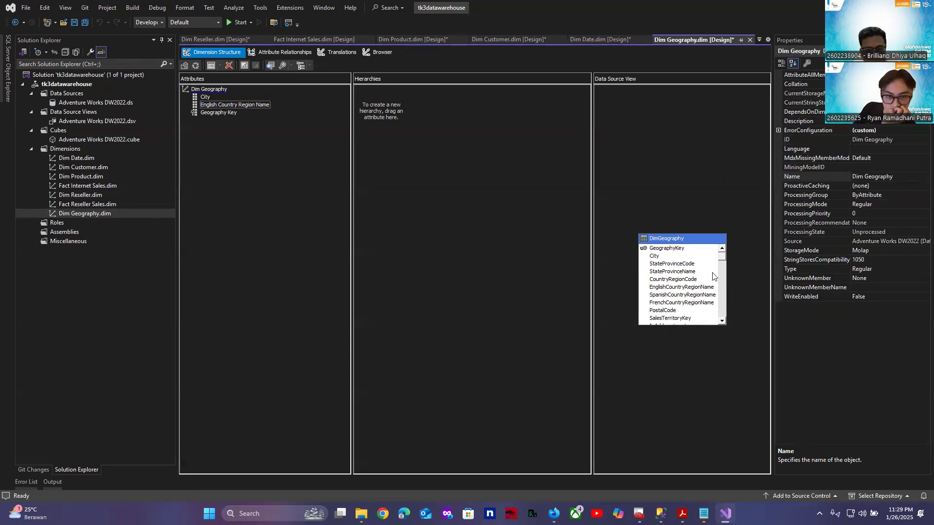
# - Save the pending changes to the cube and all edited dimensions
pyautogui.click(94, 139)
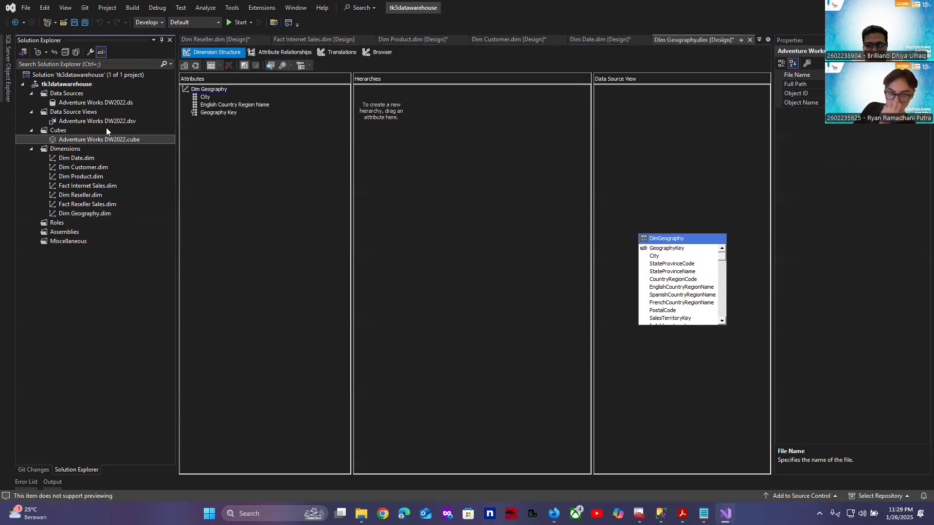
pyautogui.click(438, 200)
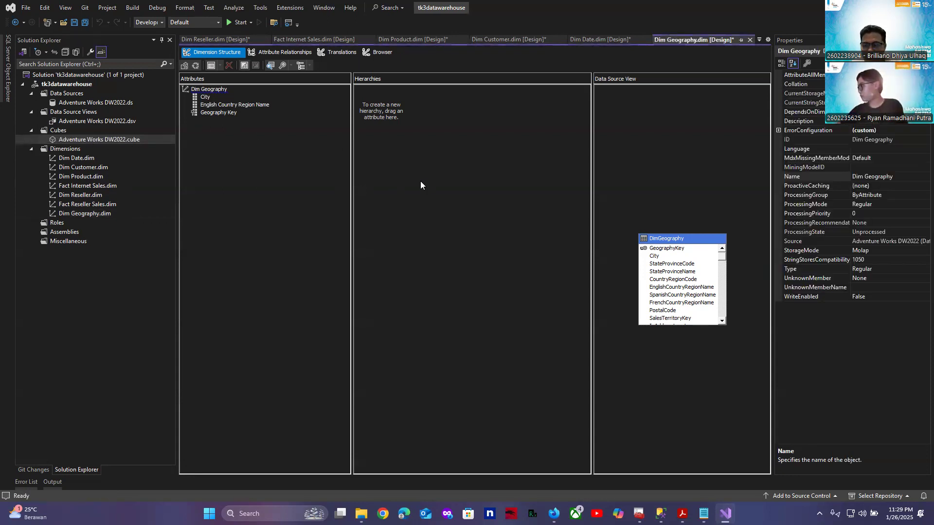
pyautogui.hotkey('ctrl', 's')
pyautogui.click(558, 292)
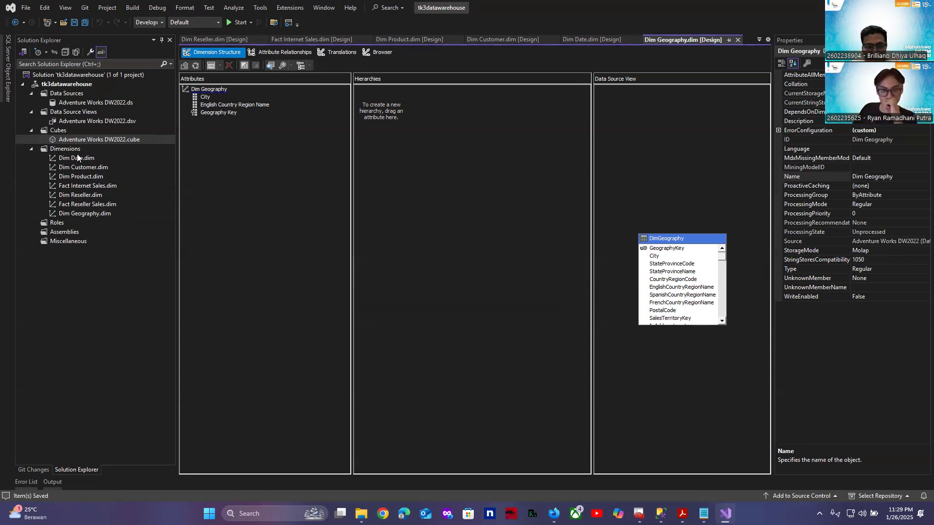
# - Try to process the Adventure Works DW2022 cube with a build and deployment first, decline to continue and review the error list
pyautogui.rightClick(73, 140)
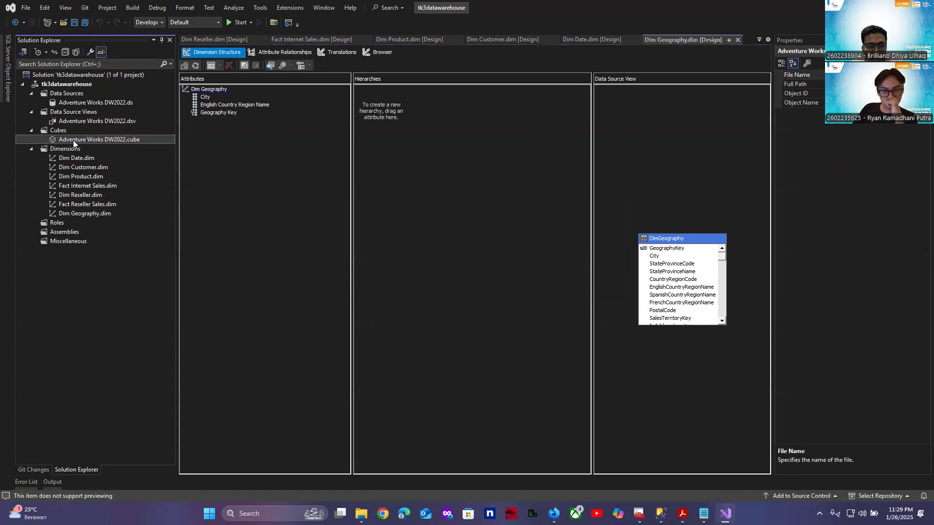
pyautogui.click(460, 152)
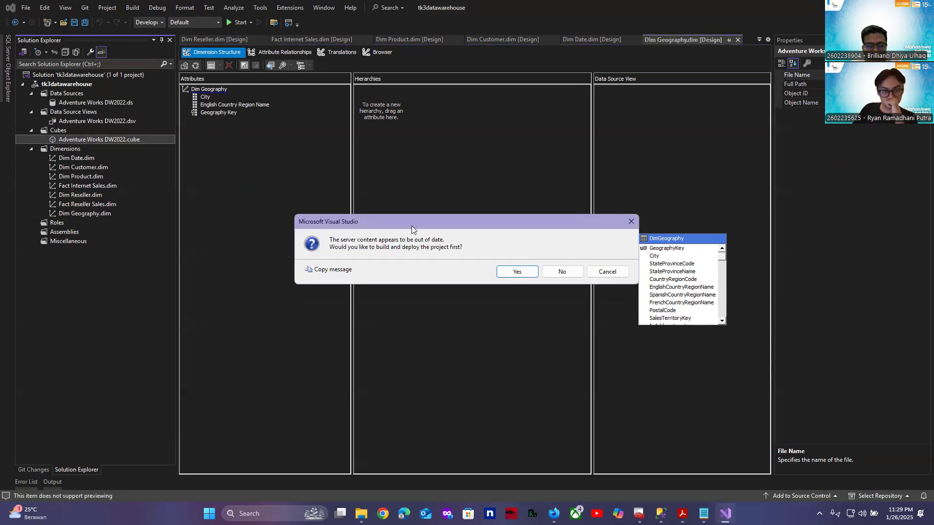
pyautogui.click(517, 271)
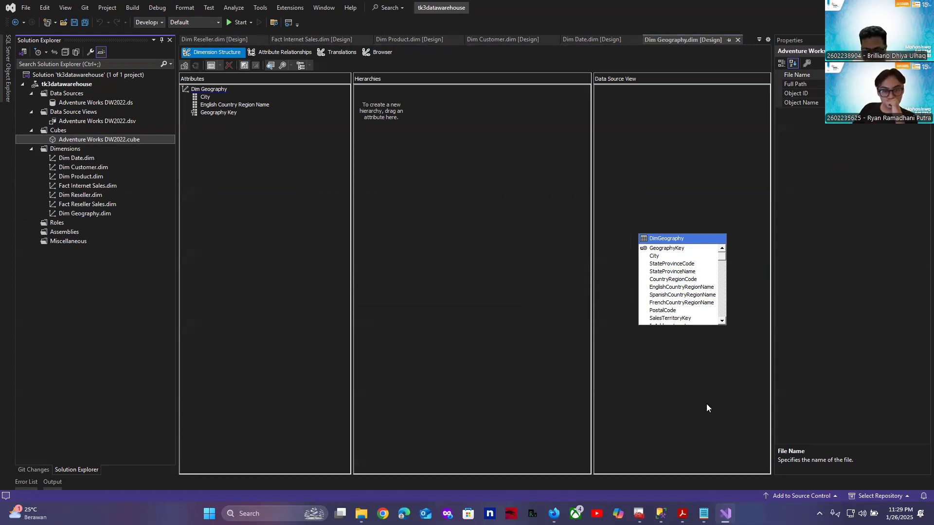
pyautogui.moveTo(724, 511)
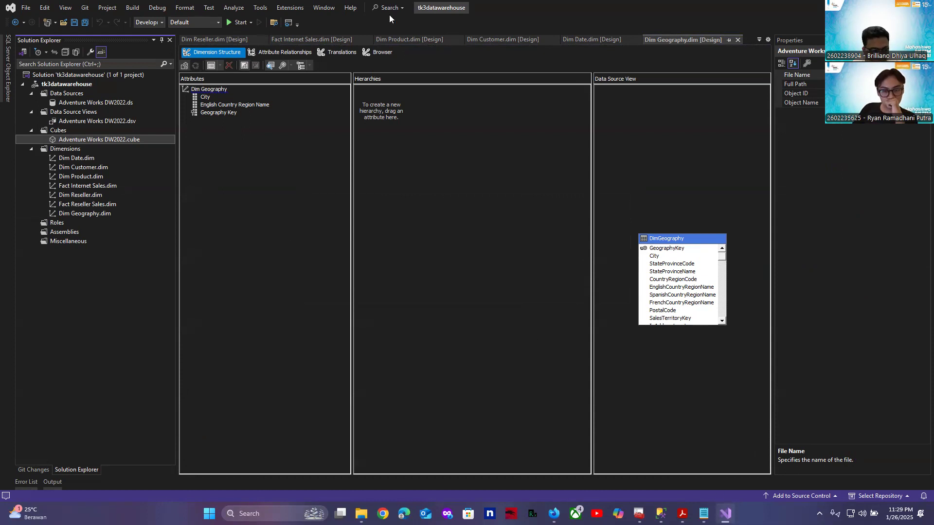
pyautogui.hotkey('alt', 'Tab')
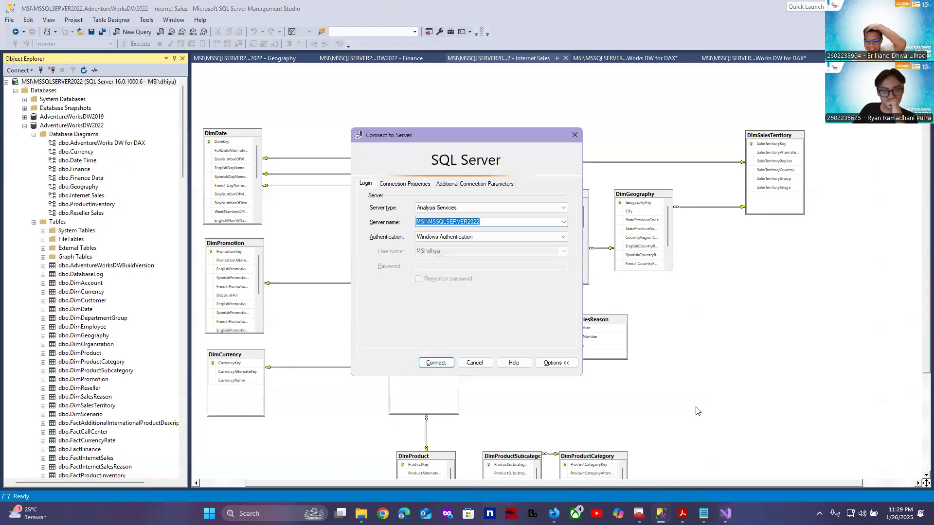
pyautogui.hotkey('alt', 'Tab')
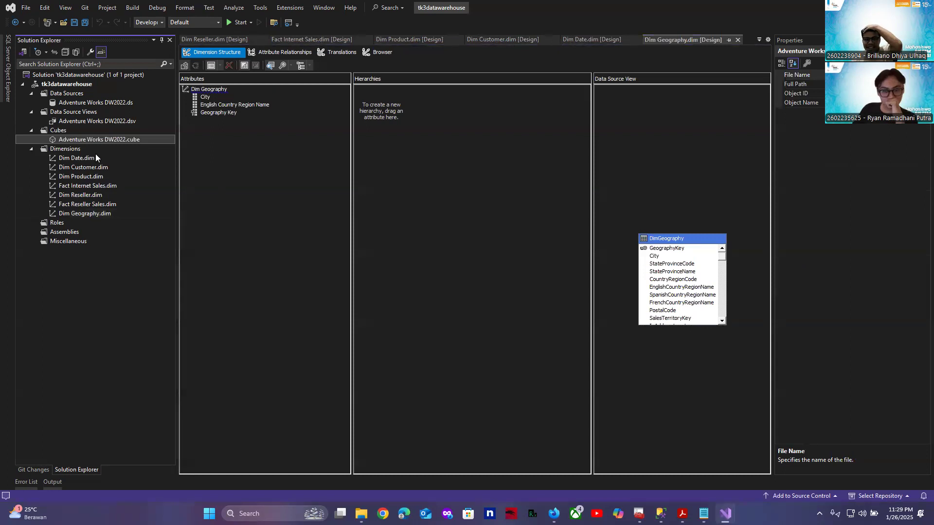
pyautogui.press('F5')
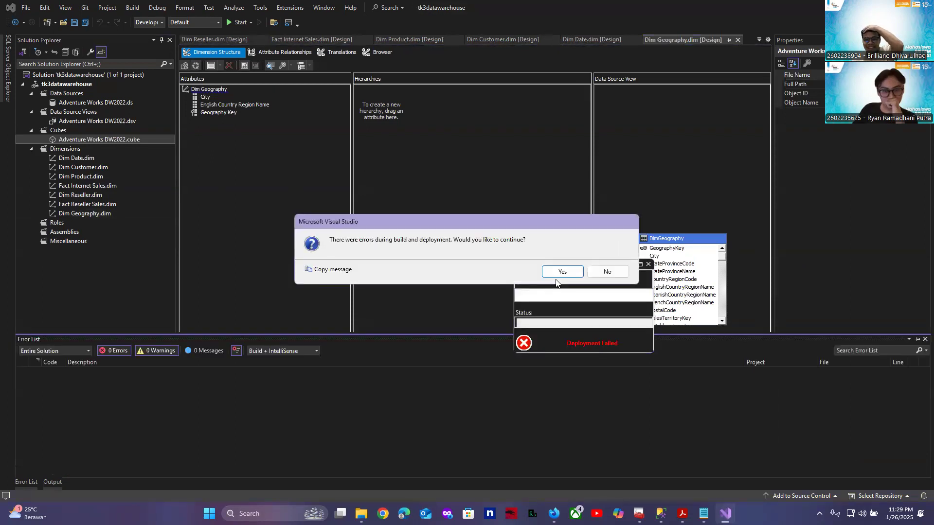
pyautogui.click(608, 272)
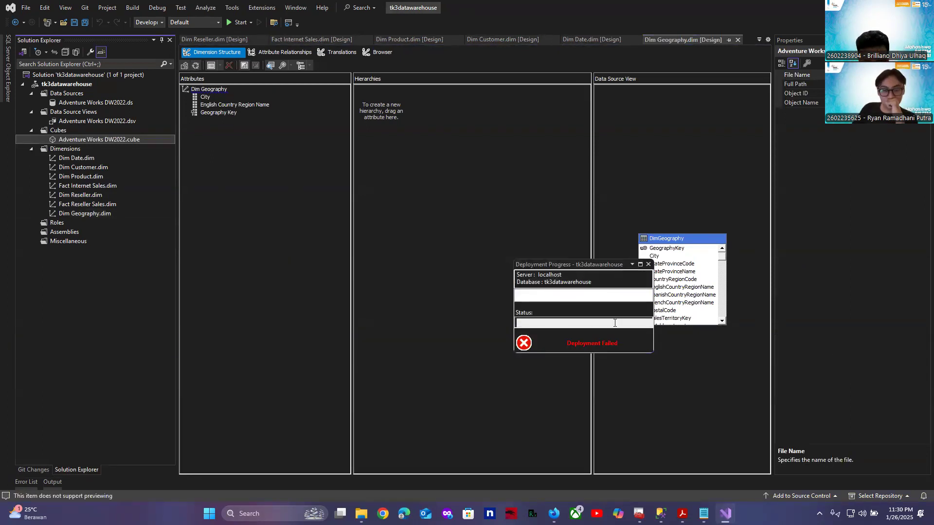
pyautogui.click(27, 482)
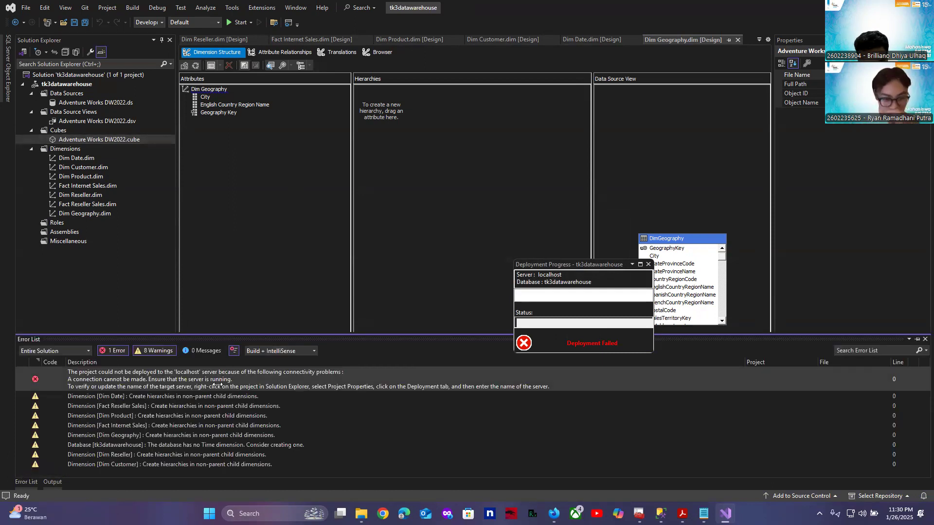
pyautogui.click(647, 265)
# - Retry processing the cube with a fresh build and deployment, decline to continue and reopen the error list
pyautogui.rightClick(57, 137)
pyautogui.click(81, 161)
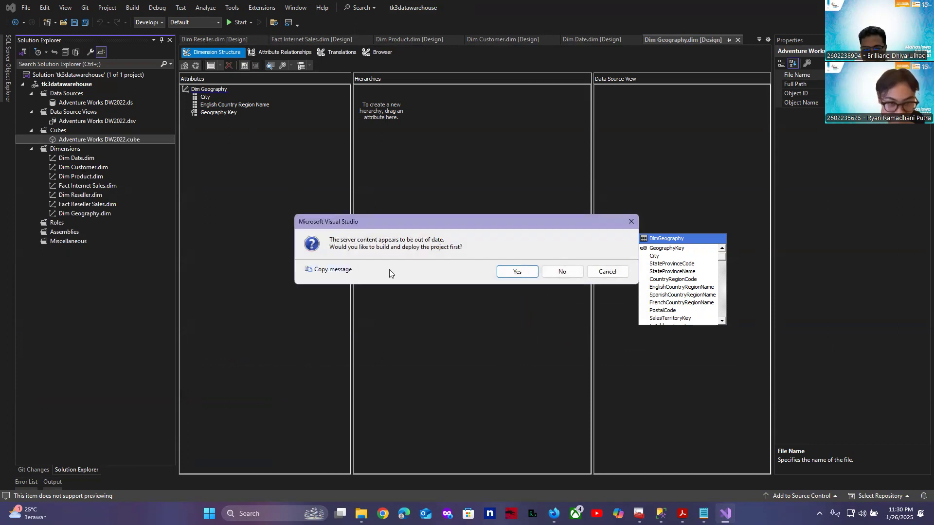
pyautogui.click(519, 271)
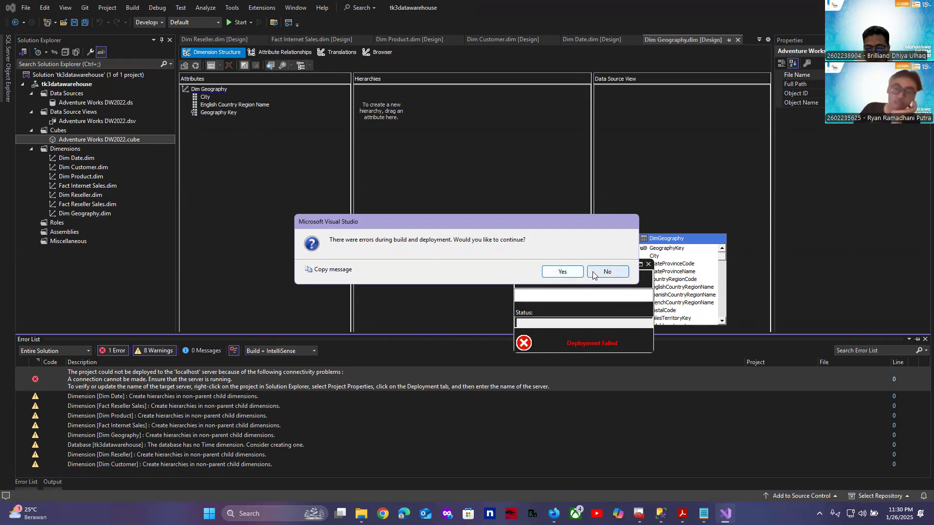
pyautogui.click(607, 272)
pyautogui.click(28, 482)
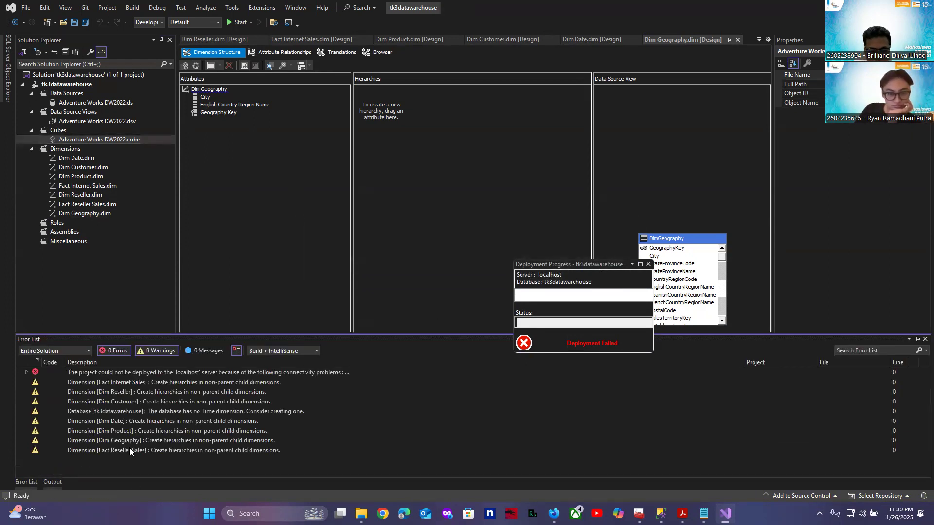
# - Select the localhost deployment error in the error list, and open the property pages of the tk3datawarehouse project
pyautogui.click(107, 373)
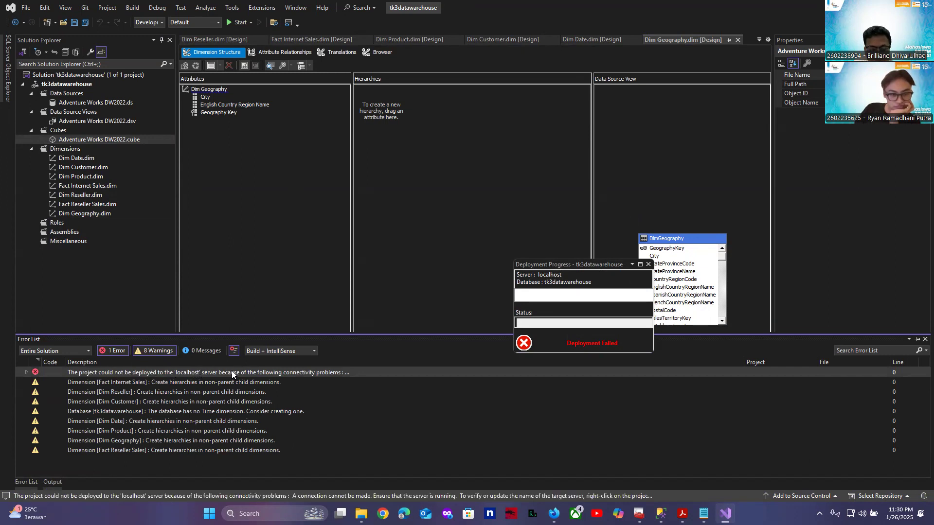
pyautogui.click(93, 84)
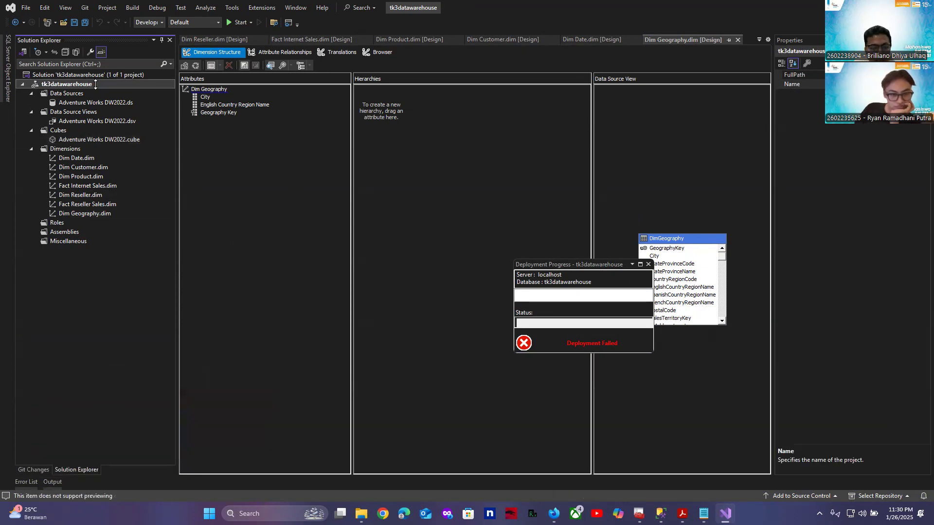
pyautogui.rightClick(96, 85)
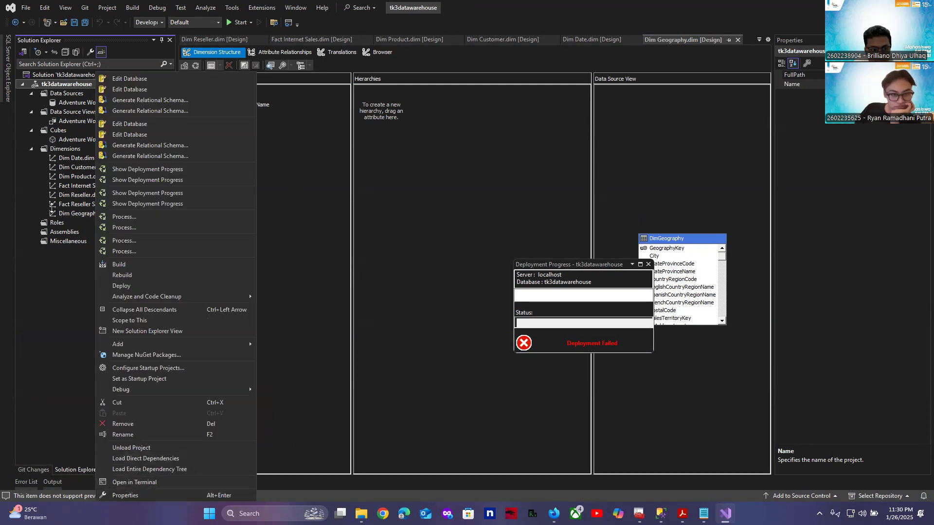
pyautogui.click(65, 81)
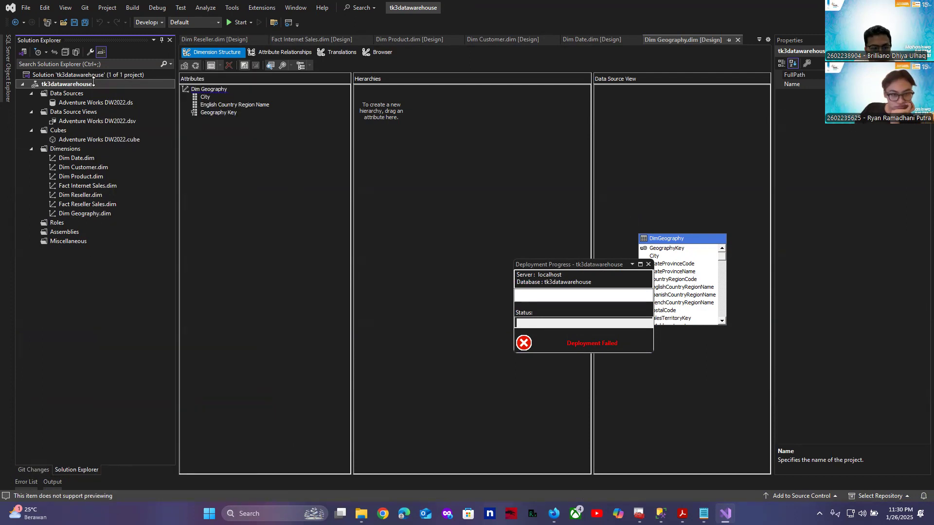
pyautogui.rightClick(94, 83)
pyautogui.click(157, 493)
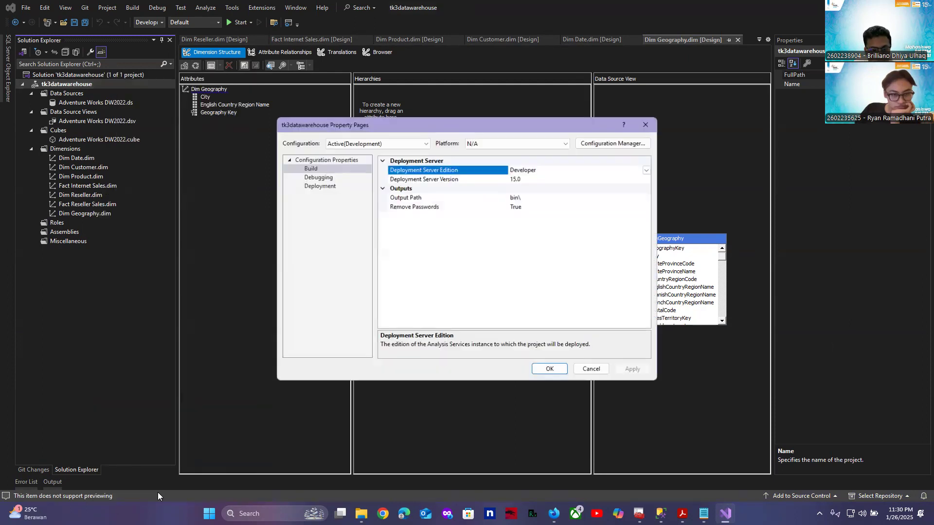
# - Set the project's deployment target server to MSI\MSSQLSERVER2022, apply the change and dismiss the old deployment progress report
pyautogui.click(334, 186)
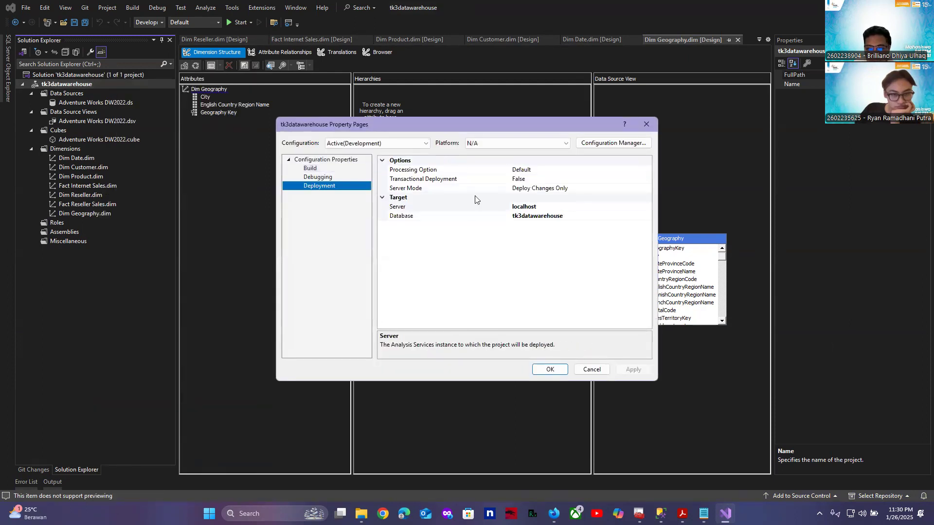
pyautogui.click(539, 207)
pyautogui.click(538, 206)
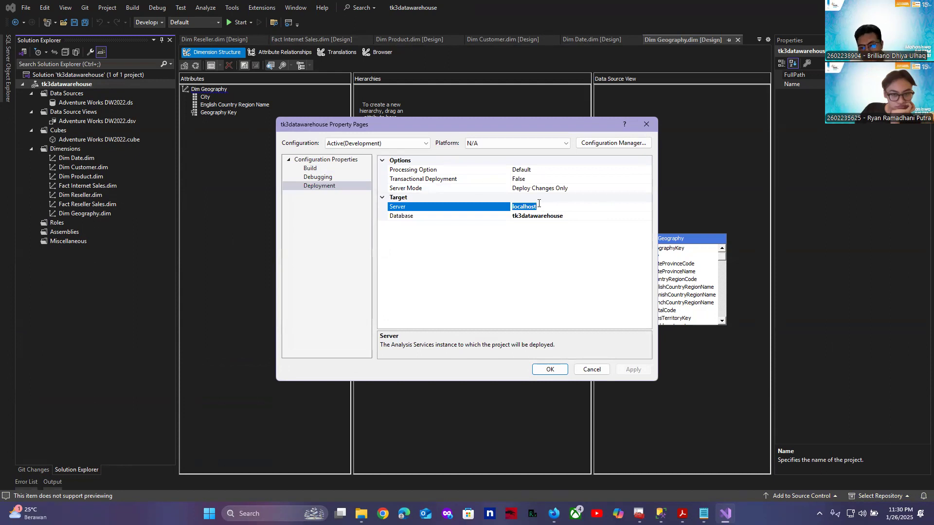
pyautogui.write('MSI\\MSSQLSERVER2022')
pyautogui.click(477, 245)
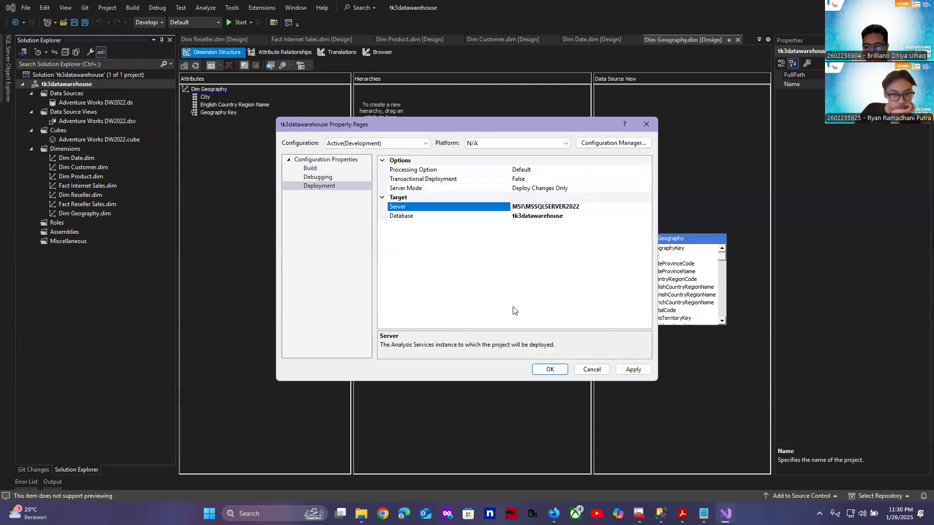
pyautogui.click(631, 370)
pyautogui.click(548, 370)
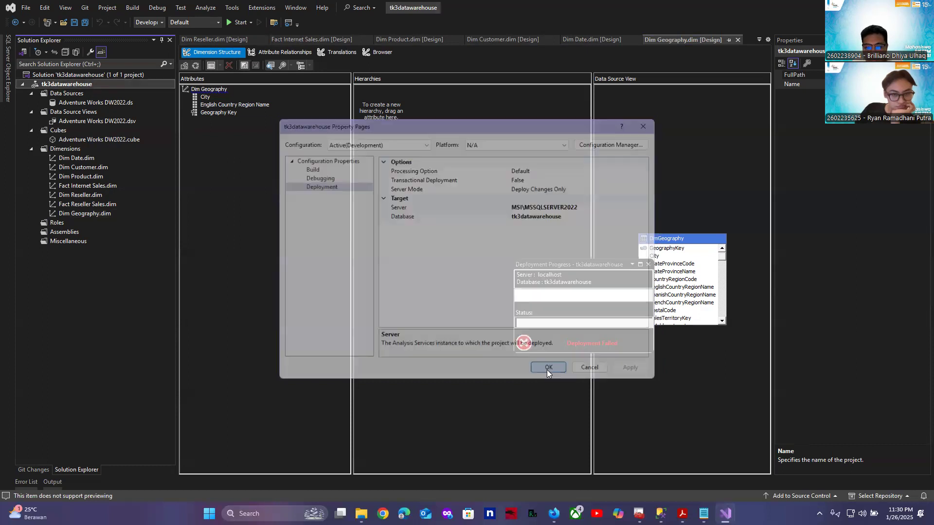
pyautogui.click(648, 264)
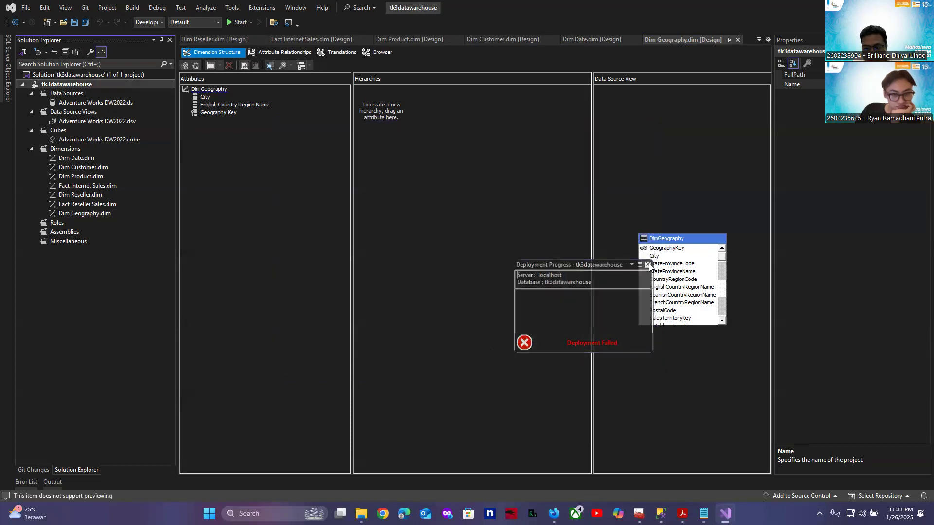
# - Build and deploy the project, run Process Full on the Adventure Works DW2022 cube, and close the processing and deployment windows
pyautogui.rightClick(71, 139)
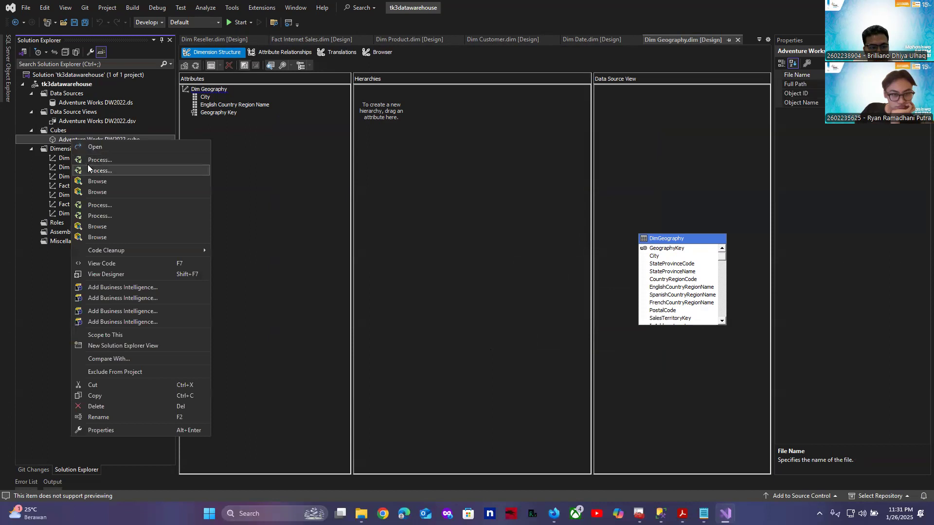
pyautogui.click(103, 162)
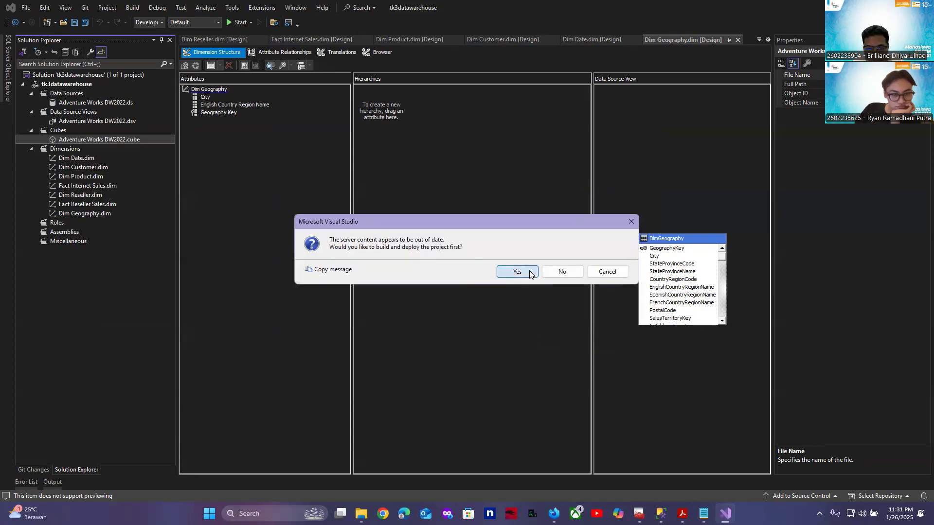
pyautogui.click(529, 271)
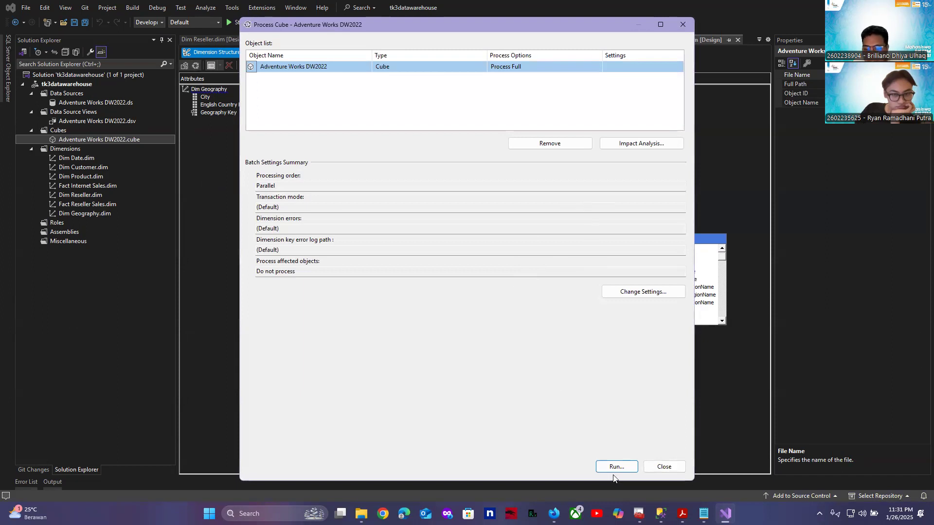
pyautogui.click(615, 467)
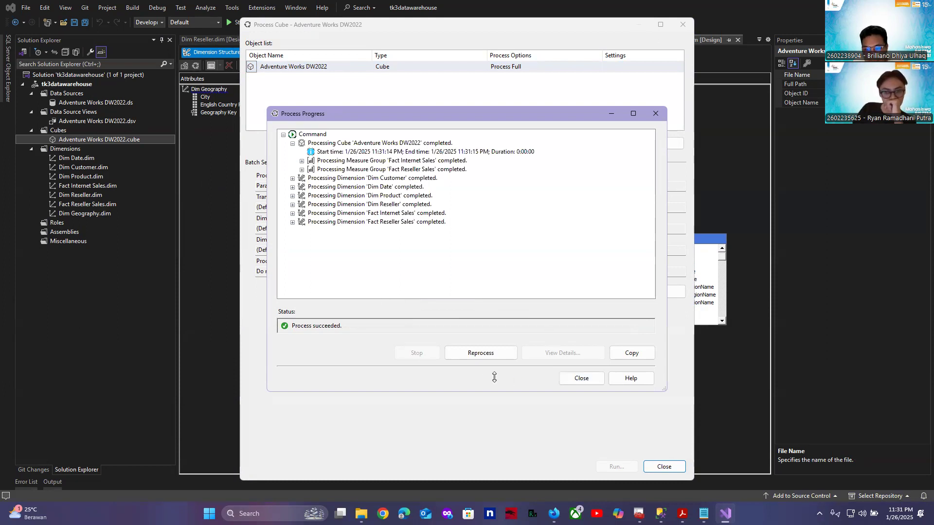
pyautogui.click(580, 378)
pyautogui.click(664, 467)
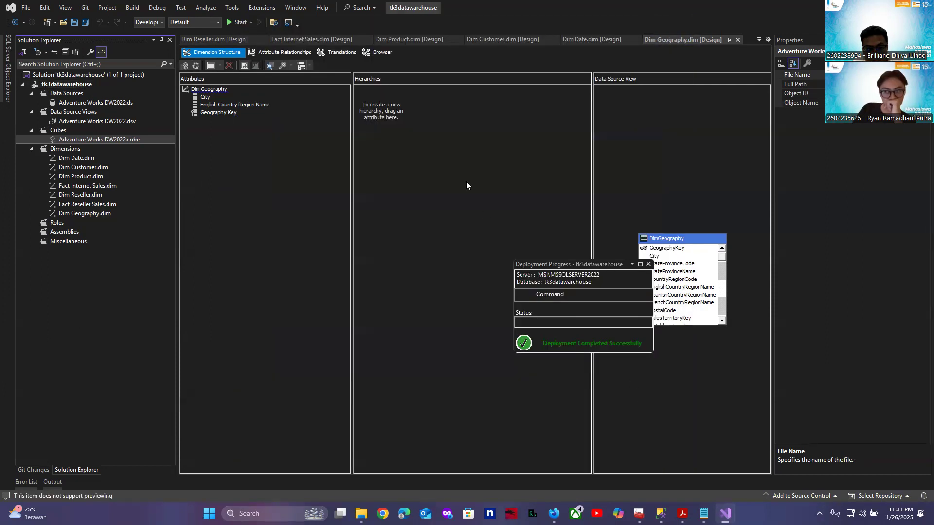
pyautogui.click(649, 264)
pyautogui.click(425, 183)
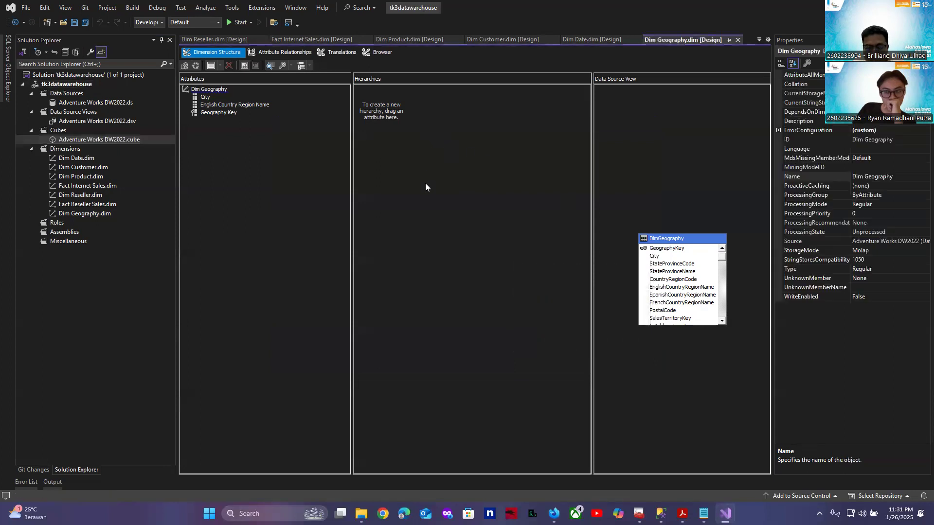
# - Open the Adventure Works DW2022 cube in its browser and add the Sales Amount measure from Fact Internet Sales to the query
pyautogui.doubleClick(100, 140)
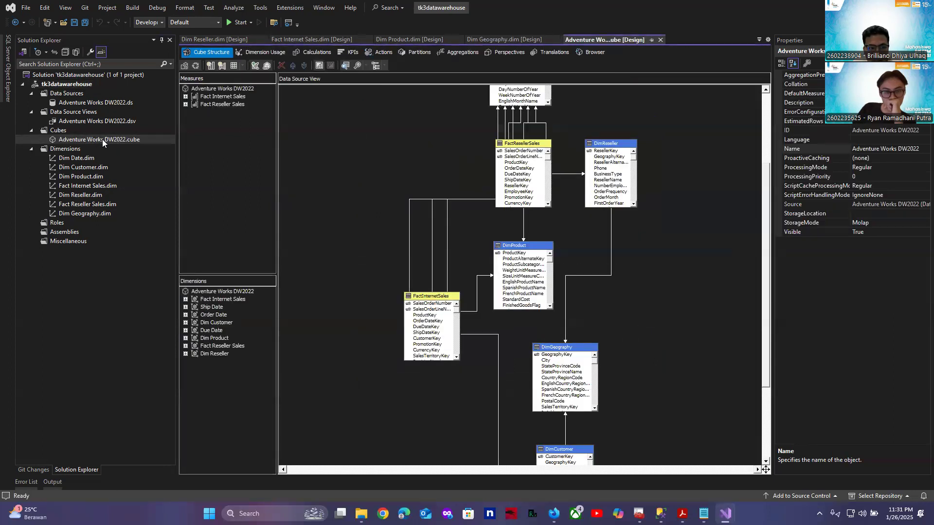
pyautogui.click(598, 54)
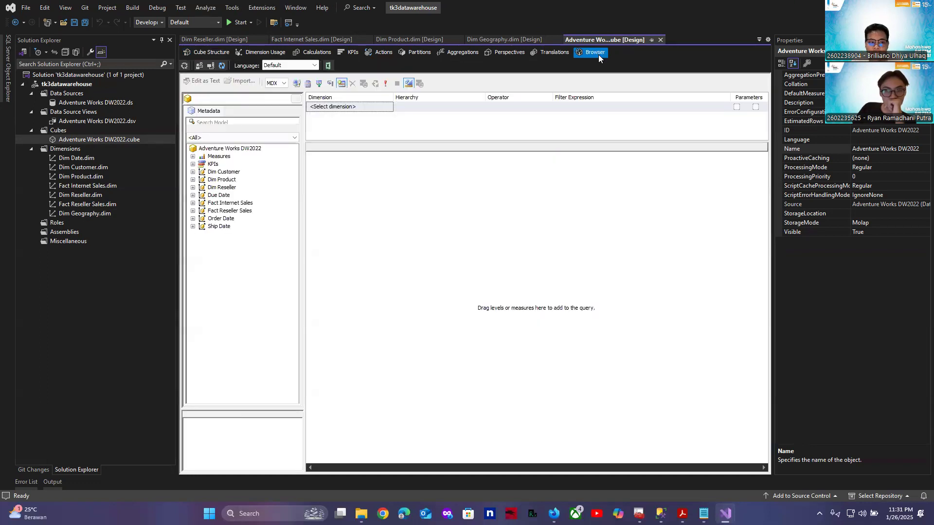
pyautogui.click(193, 156)
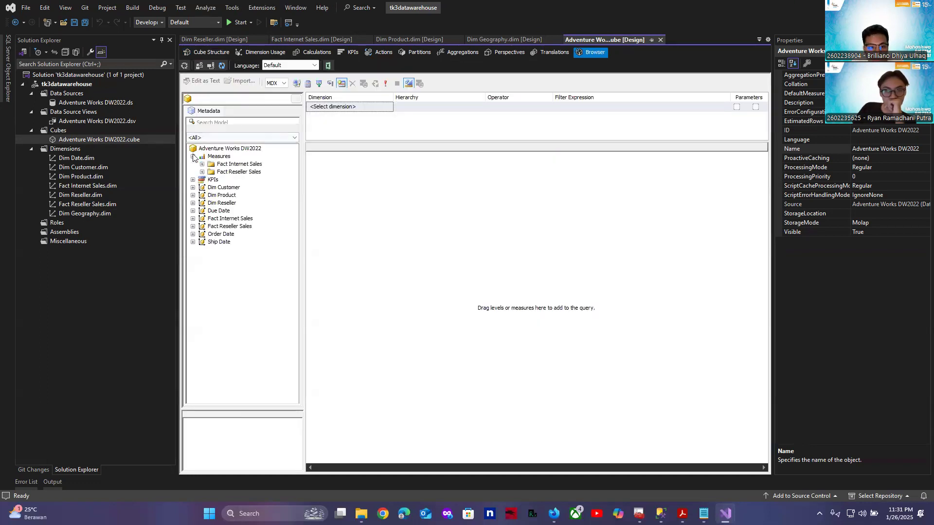
pyautogui.click(202, 164)
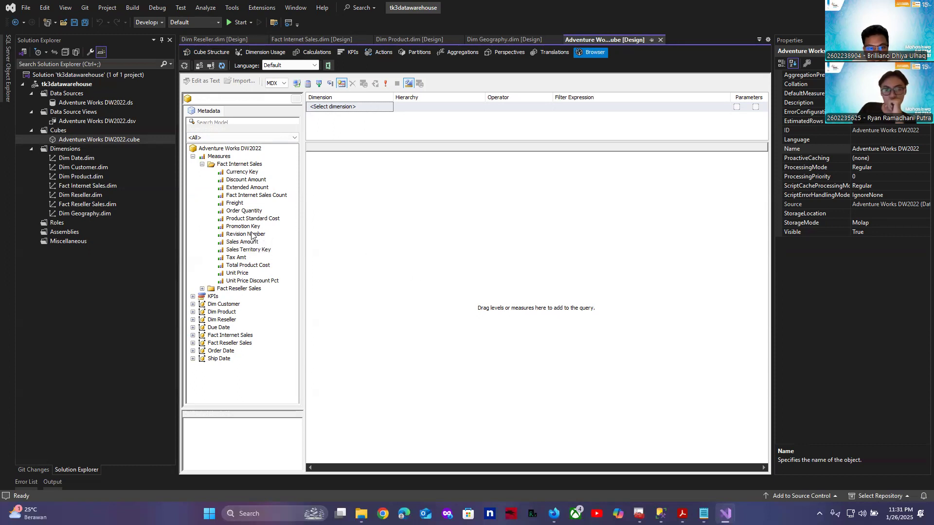
pyautogui.moveTo(253, 242); pyautogui.dragTo(410, 255)
pyautogui.moveTo(597, 239); pyautogui.dragTo(596, 239)
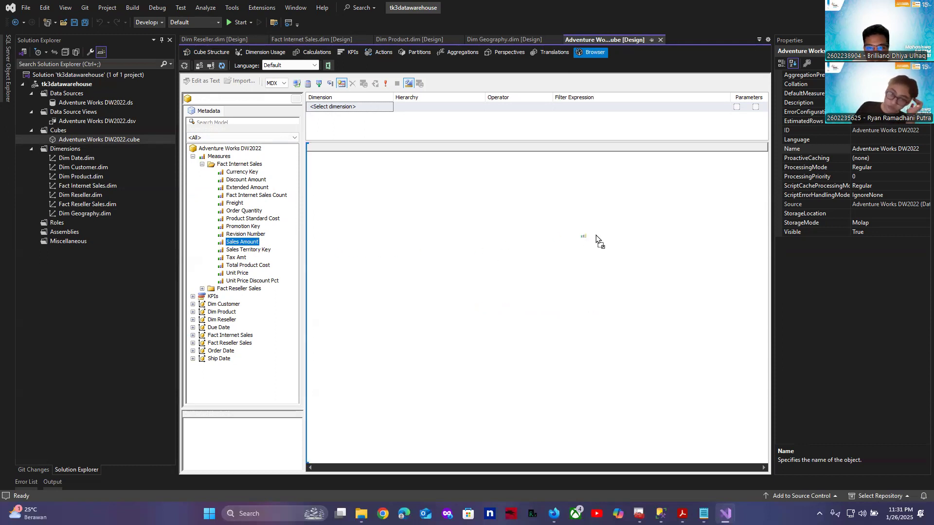
# - Add English Product Name from the Dim Product dimension to the query, ahead of Sales Amount
pyautogui.click(193, 305)
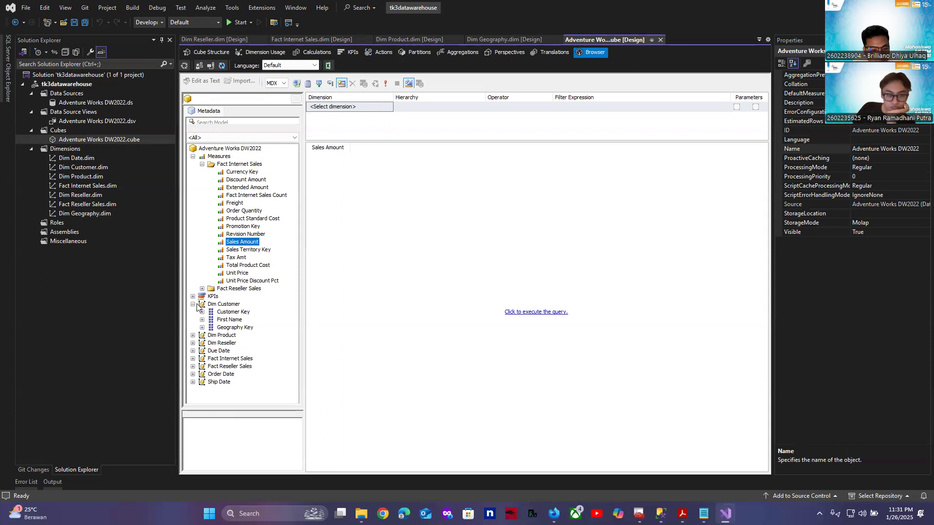
pyautogui.click(222, 320)
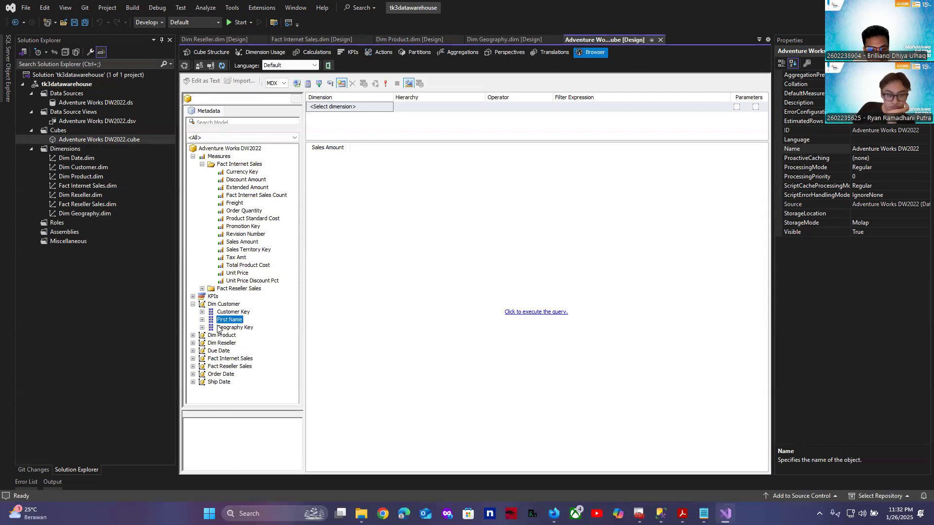
pyautogui.click(192, 336)
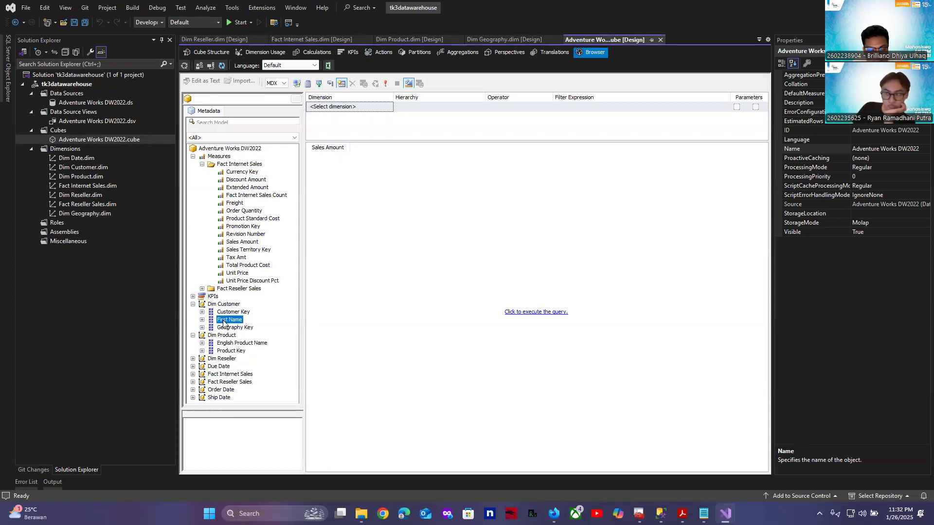
pyautogui.moveTo(240, 345); pyautogui.dragTo(328, 189)
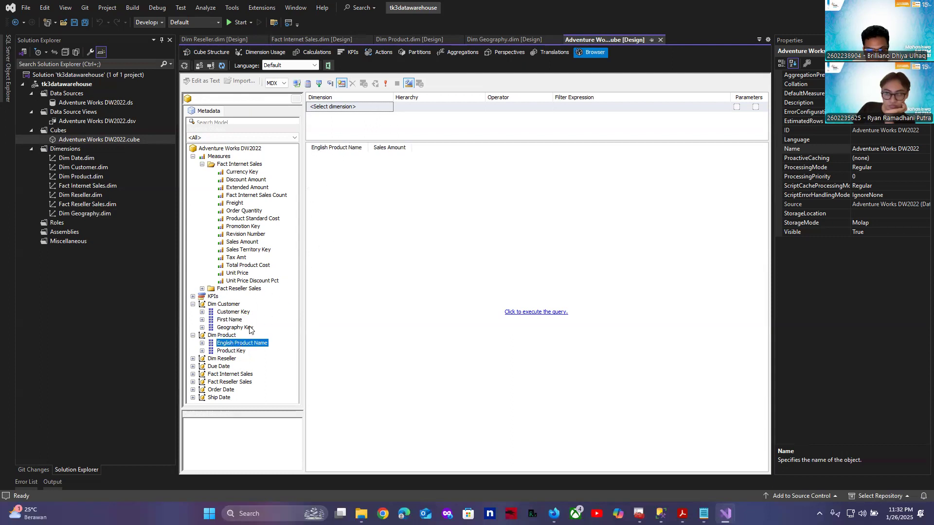
# - Add Calendar Year from the Due Date dimension to the query, between English Product Name and Sales Amount
pyautogui.click(193, 360)
pyautogui.scroll(-1, 193, 364)
pyautogui.click(192, 368)
pyautogui.moveTo(234, 360); pyautogui.dragTo(383, 163)
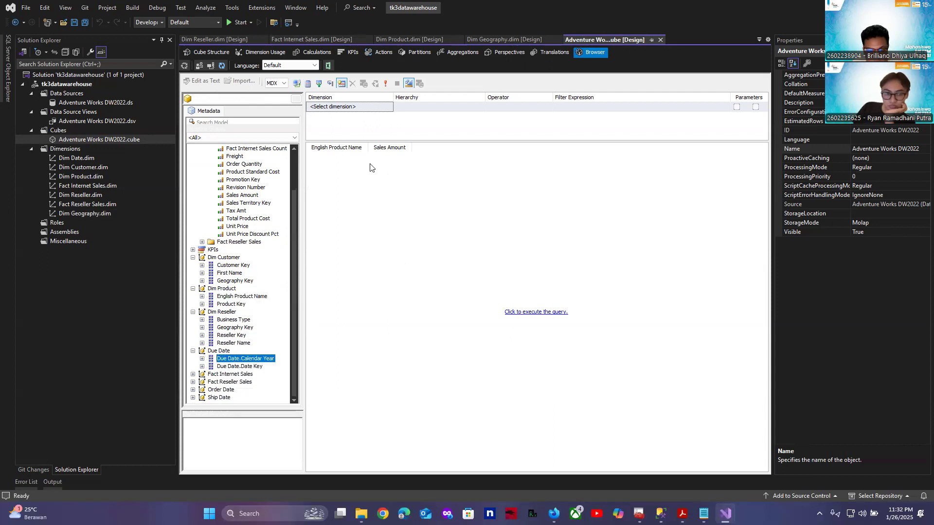
pyautogui.moveTo(245, 363); pyautogui.dragTo(383, 161)
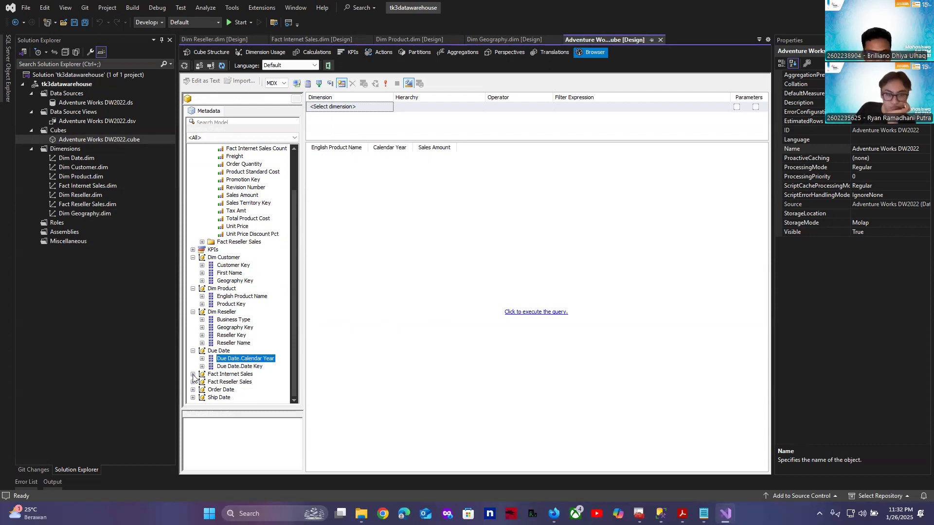
# - Widen the cube browser's metadata area and select Reseller Name under Dim Reseller
pyautogui.moveTo(305, 289); pyautogui.dragTo(330, 290)
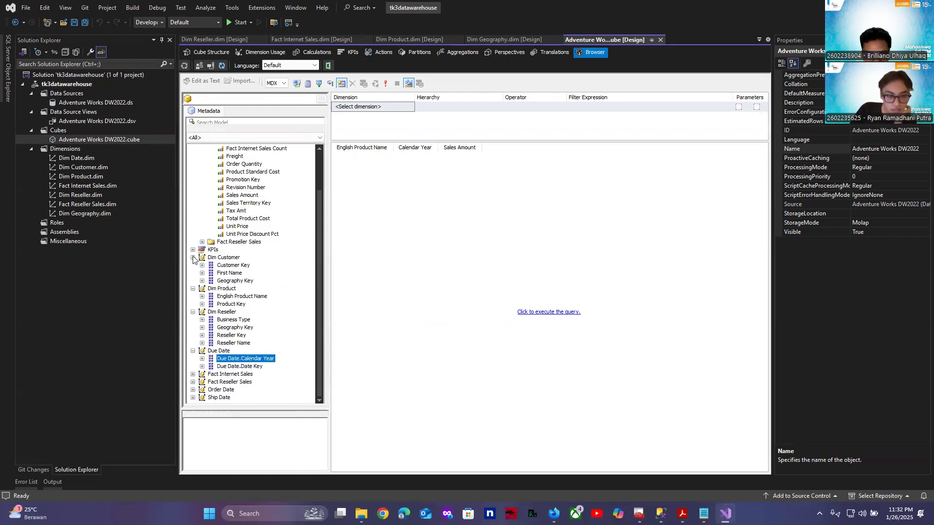
pyautogui.scroll(2, 245, 238)
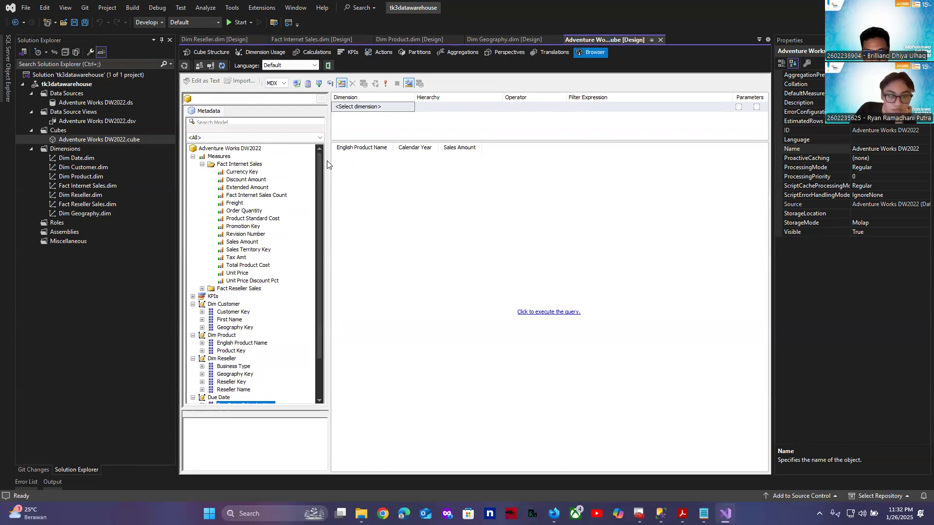
pyautogui.moveTo(330, 161); pyautogui.dragTo(347, 161)
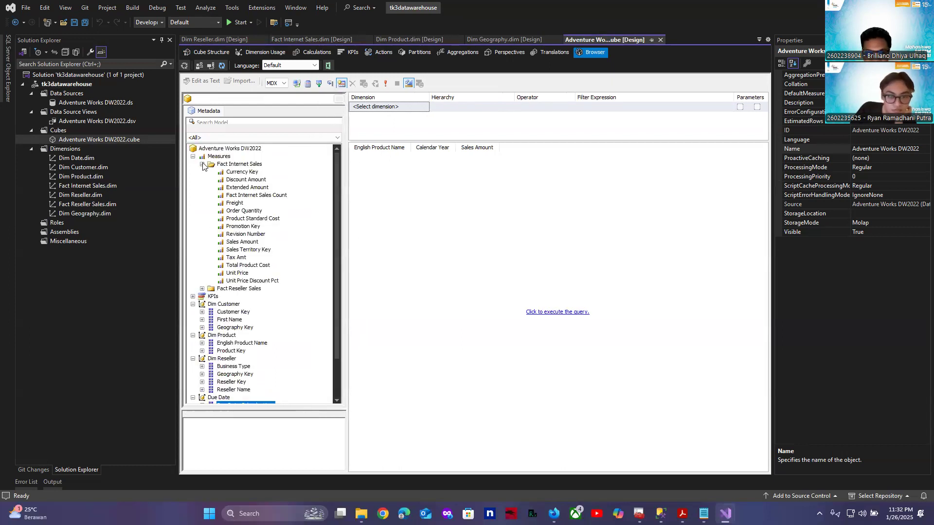
pyautogui.scroll(-2, 219, 279)
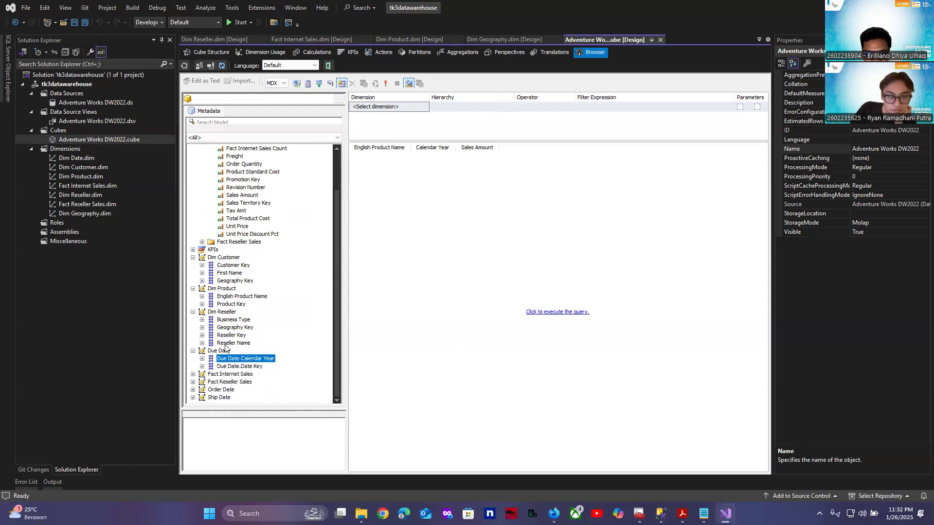
pyautogui.click(227, 344)
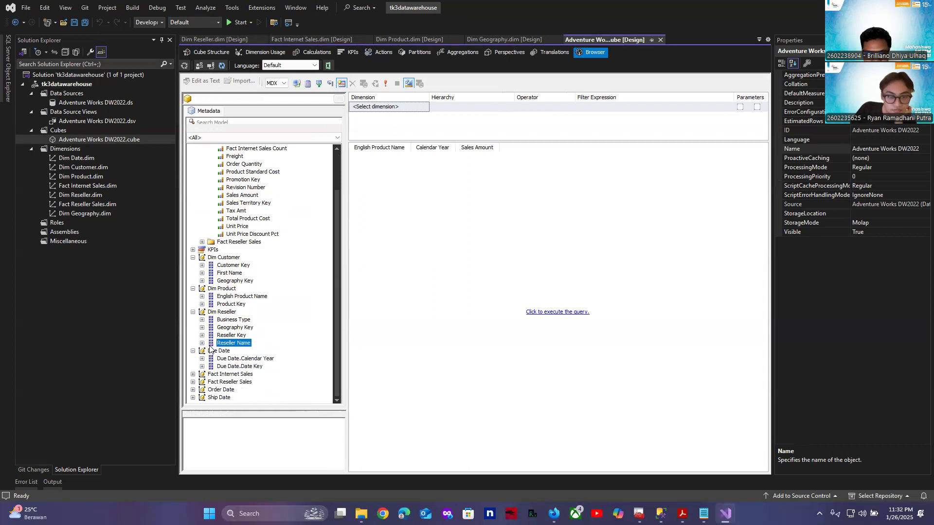
# - Collapse the Dim Customer, Dim Product and Dim Reseller dimensions in the metadata tree and refresh the cube browser
pyautogui.click(192, 257)
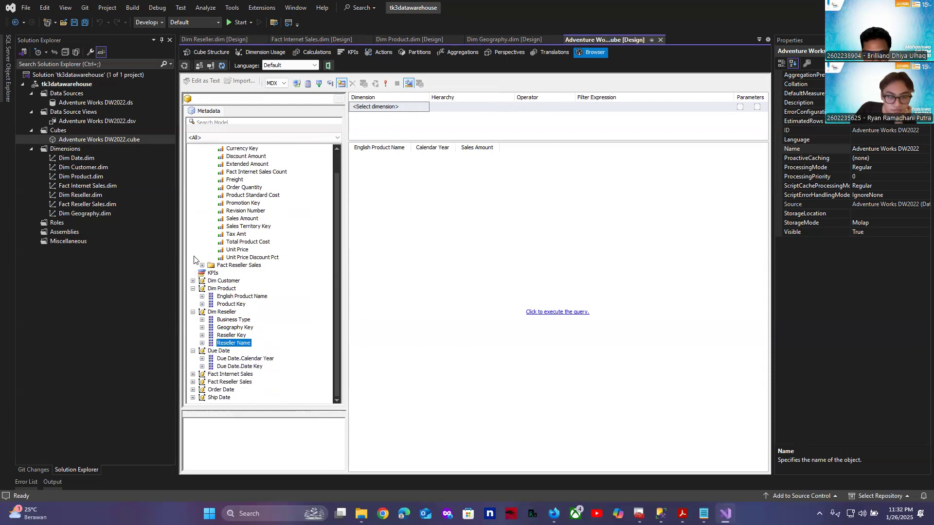
pyautogui.click(192, 289)
pyautogui.click(194, 312)
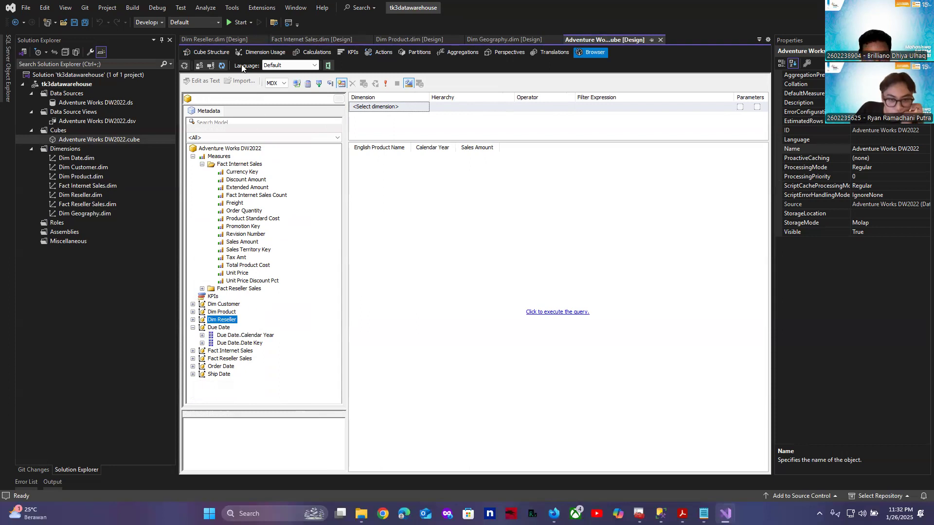
pyautogui.click(223, 66)
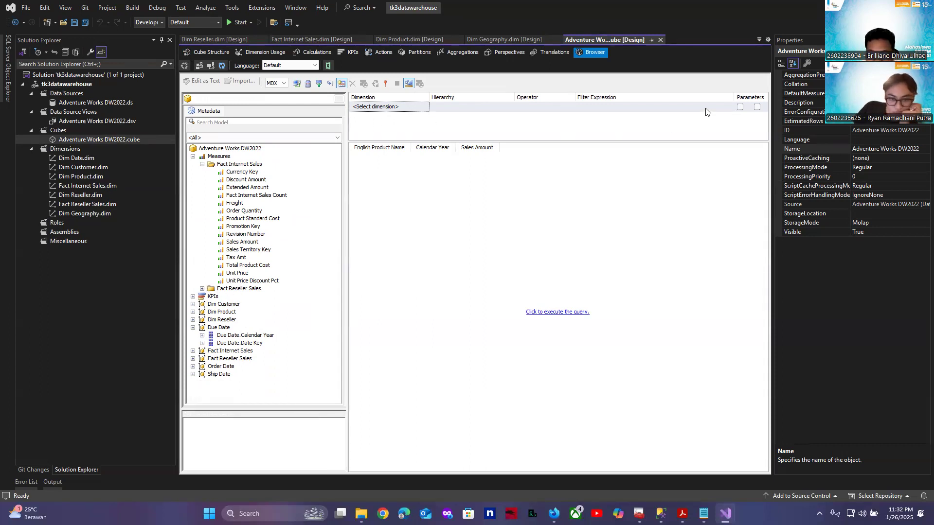
# - Open the Dim Geography dimension and delete it from the project
pyautogui.doubleClick(75, 215)
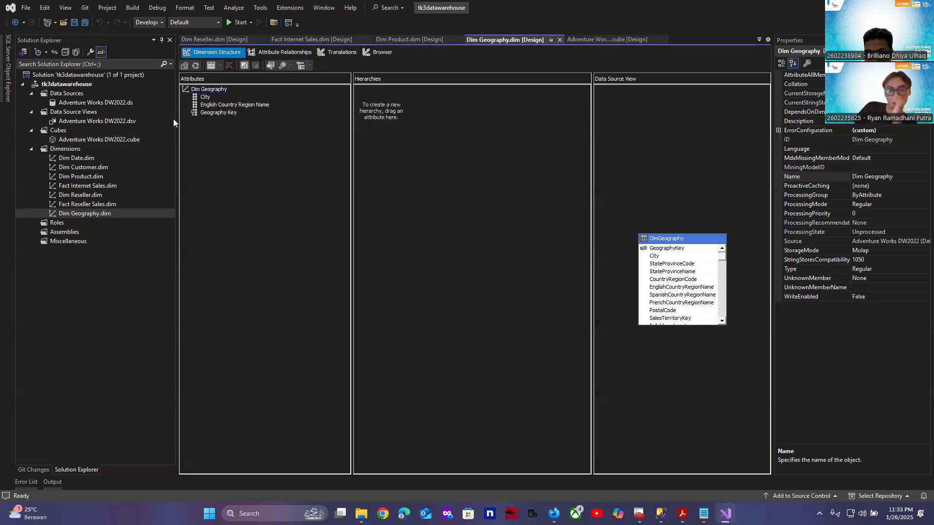
pyautogui.rightClick(59, 212)
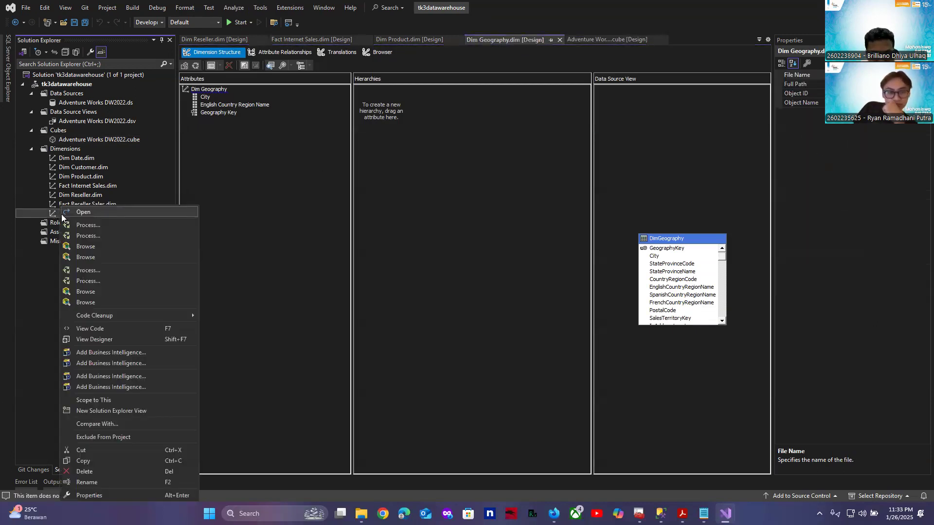
pyautogui.click(278, 218)
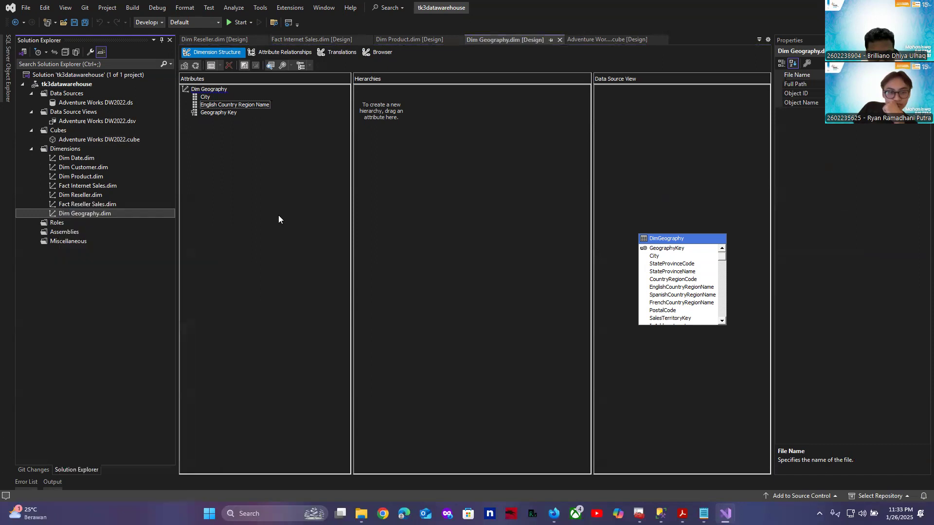
pyautogui.rightClick(89, 213)
pyautogui.click(135, 474)
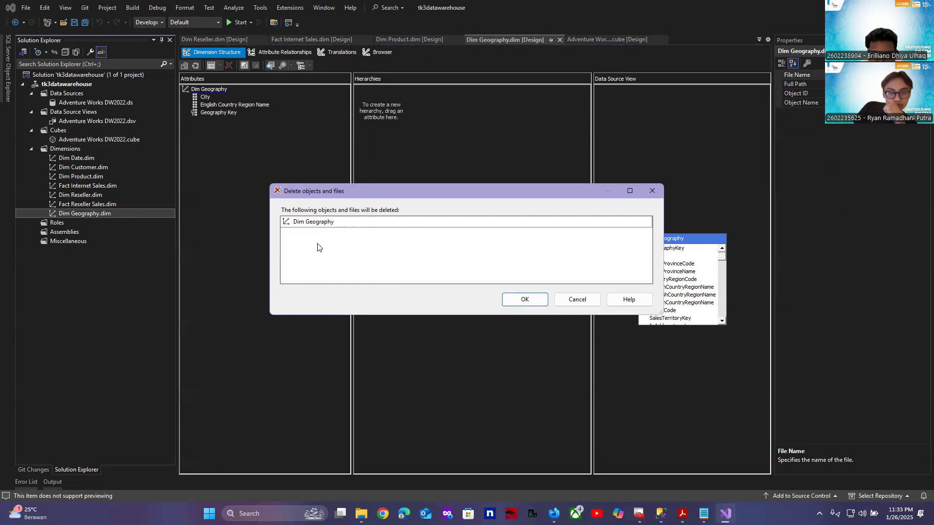
pyautogui.click(524, 299)
# - Start a new dimension that generates a non-time table in the data source from the Geography Template
pyautogui.click(67, 151)
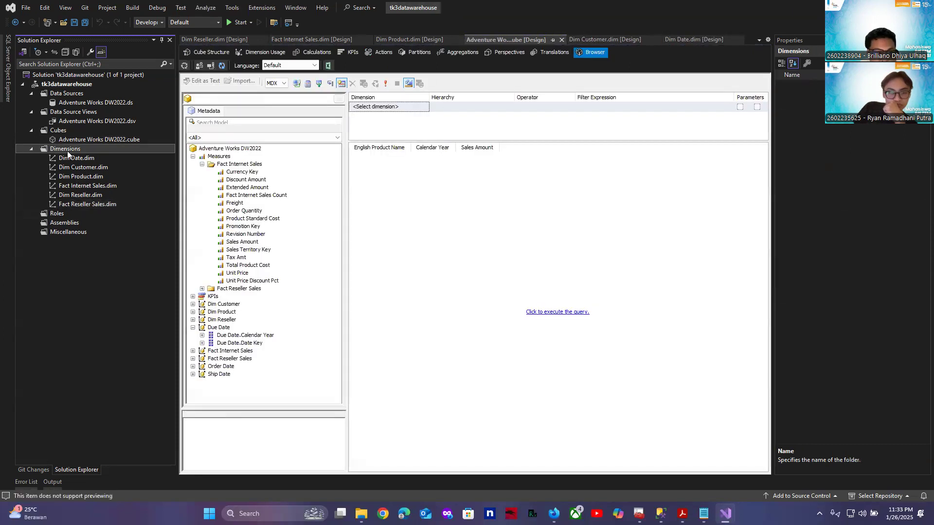
pyautogui.rightClick(69, 151)
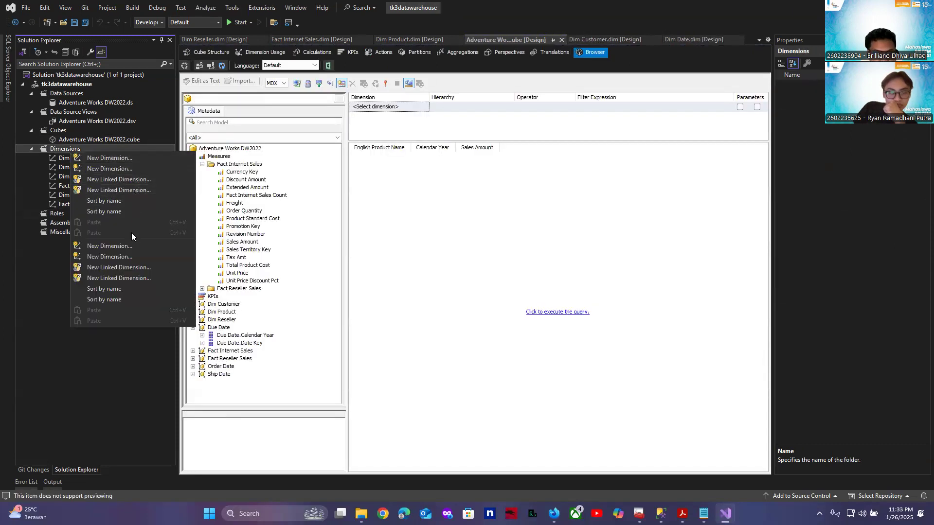
pyautogui.click(140, 159)
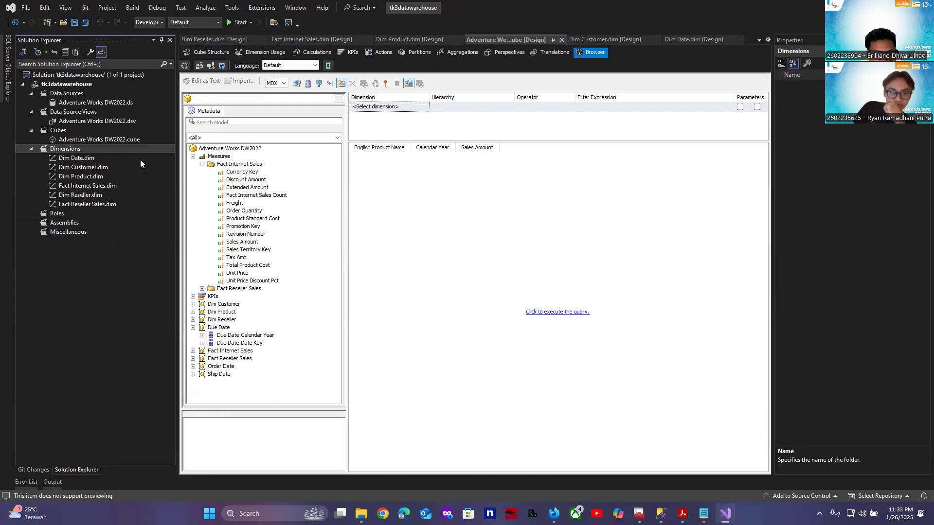
pyautogui.click(516, 345)
pyautogui.click(390, 252)
pyautogui.click(437, 276)
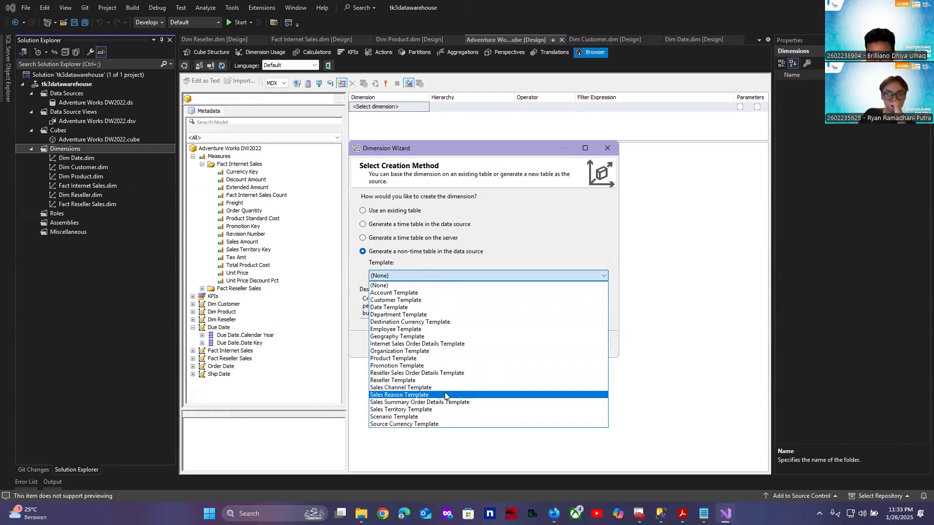
pyautogui.click(446, 337)
# - Accept the Geography dimension type with Geography Key as key attribute, finish the Geography dimension and save it
pyautogui.click(512, 344)
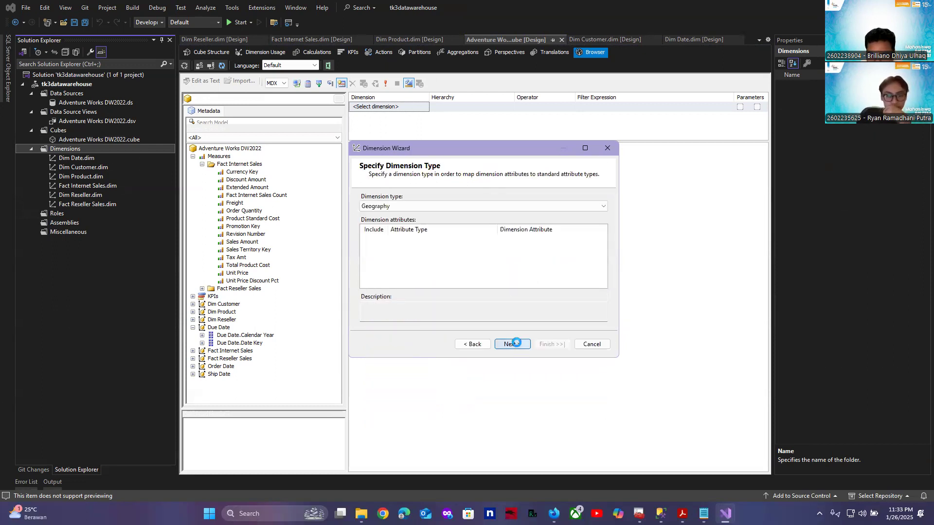
pyautogui.scroll(-4, 479, 278)
pyautogui.click(514, 345)
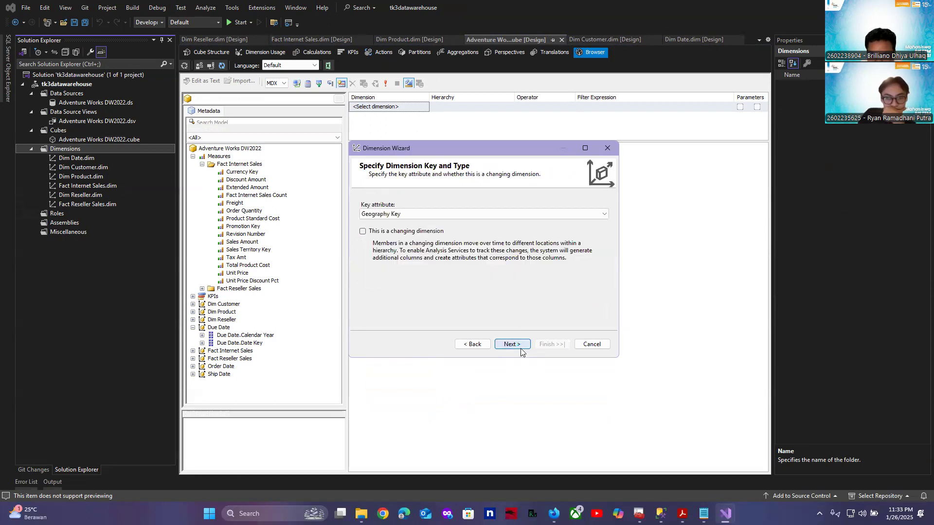
pyautogui.click(513, 345)
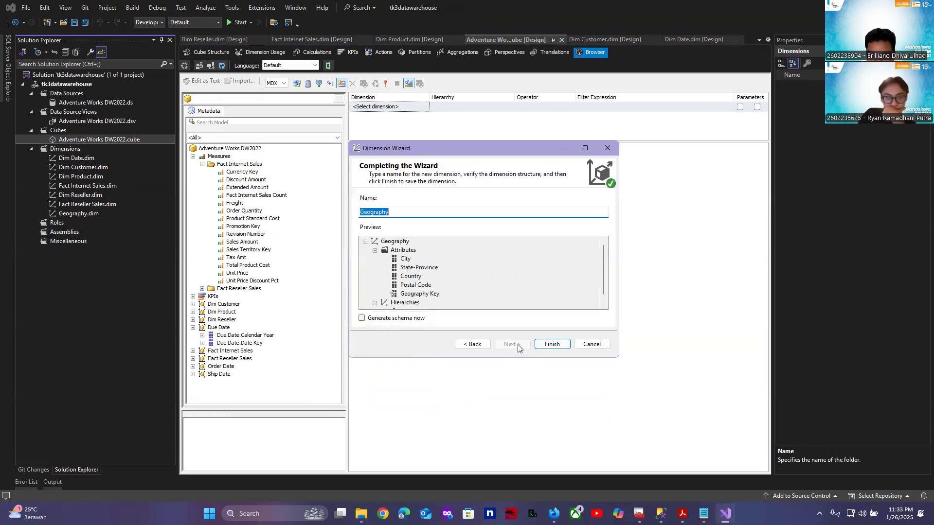
pyautogui.click(552, 345)
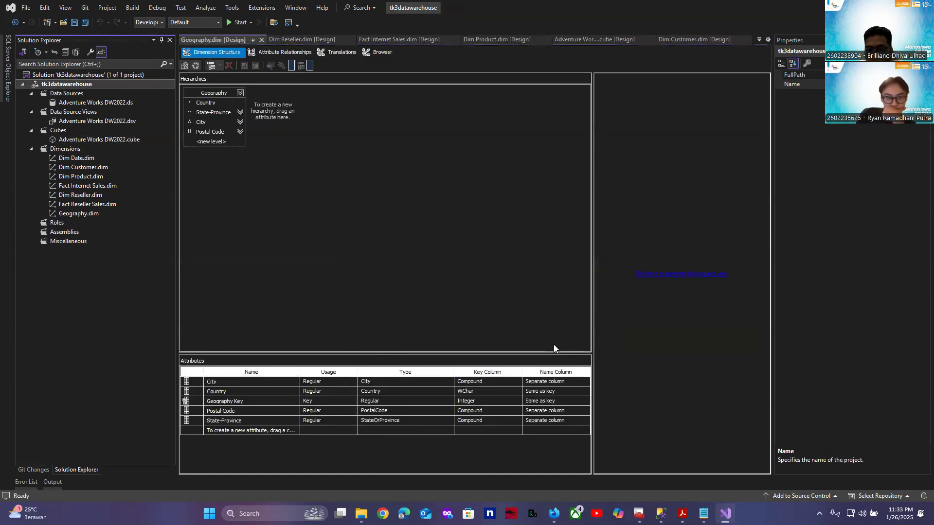
pyautogui.hotkey('ctrl', 's')
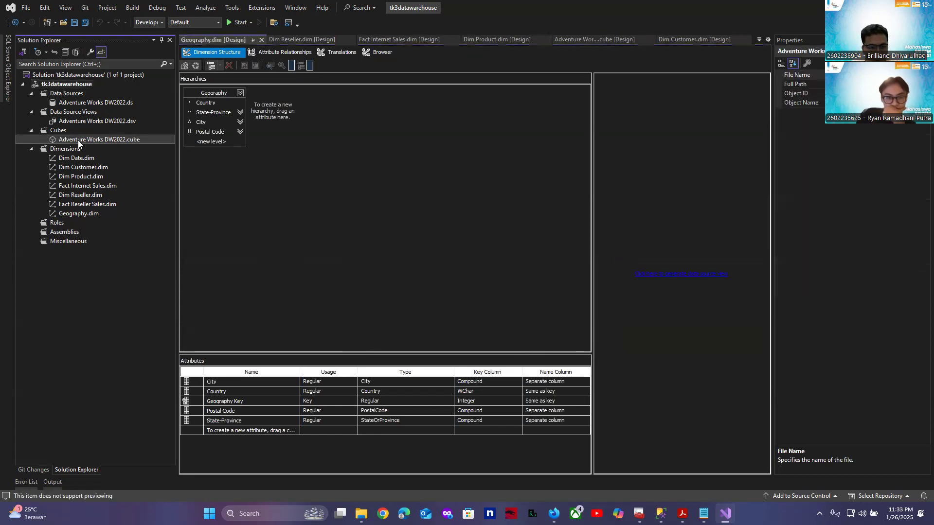
# - Process the Adventure Works DW2022 cube with Process Full, continuing past the build and deployment errors
pyautogui.rightClick(78, 141)
pyautogui.click(96, 159)
pyautogui.click(516, 271)
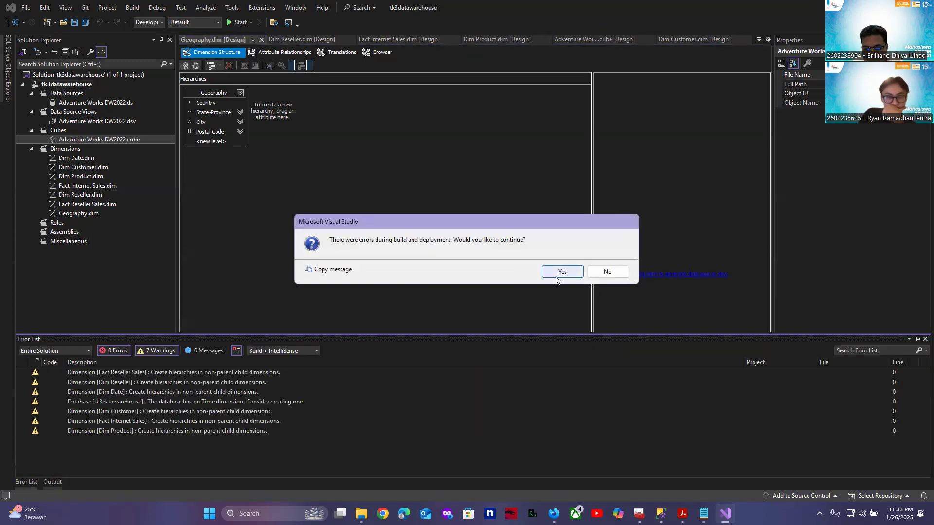
pyautogui.click(555, 275)
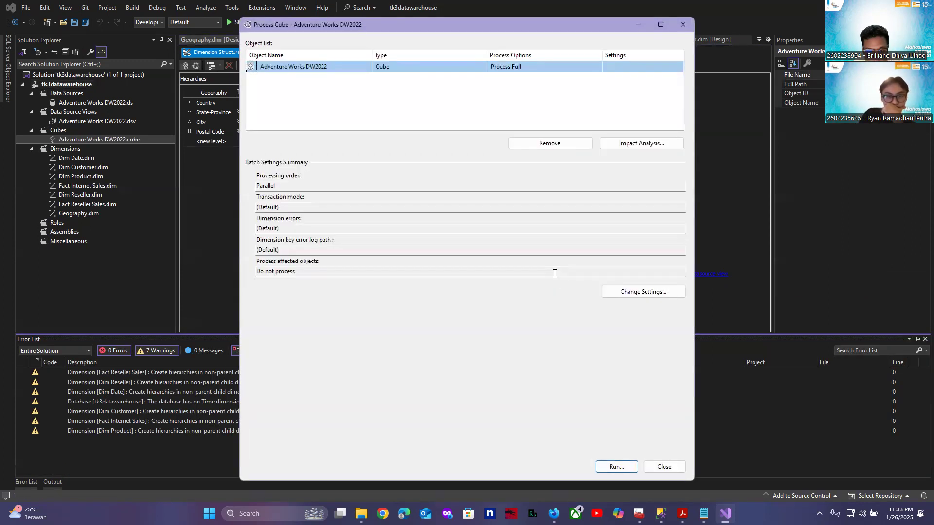
pyautogui.click(616, 466)
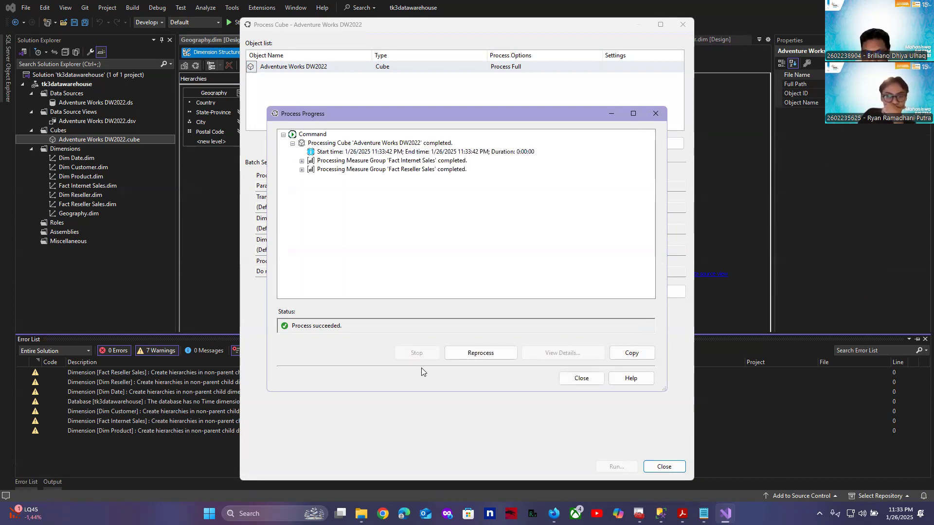
pyautogui.click(591, 382)
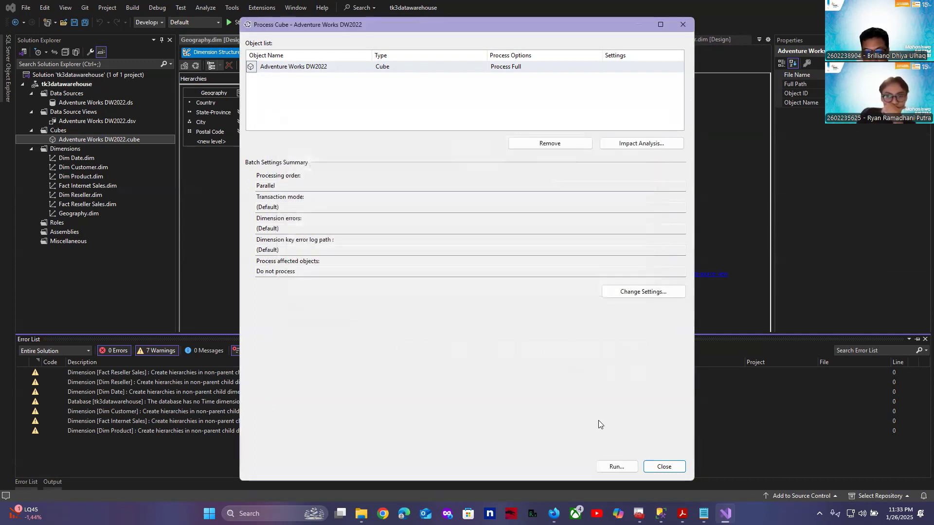
pyautogui.click(651, 467)
# - Reopen the Adventure Works DW2022 cube browser, refresh its connection and collapse the Due Date dimension to check the dimension list
pyautogui.doubleClick(95, 141)
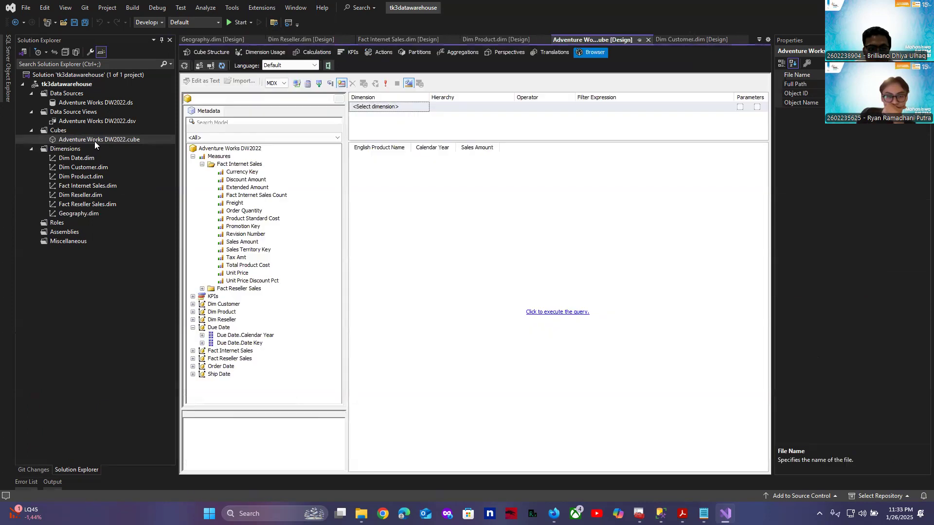
pyautogui.click(222, 65)
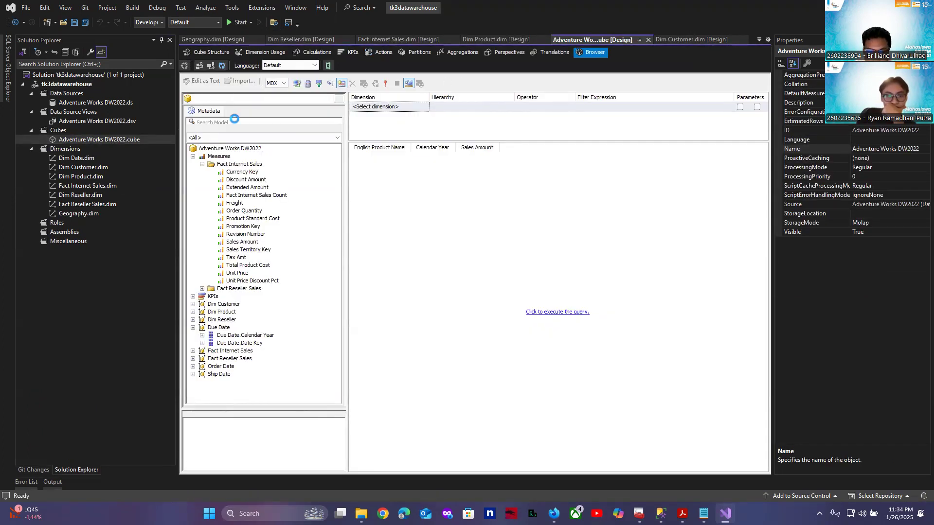
pyautogui.click(194, 328)
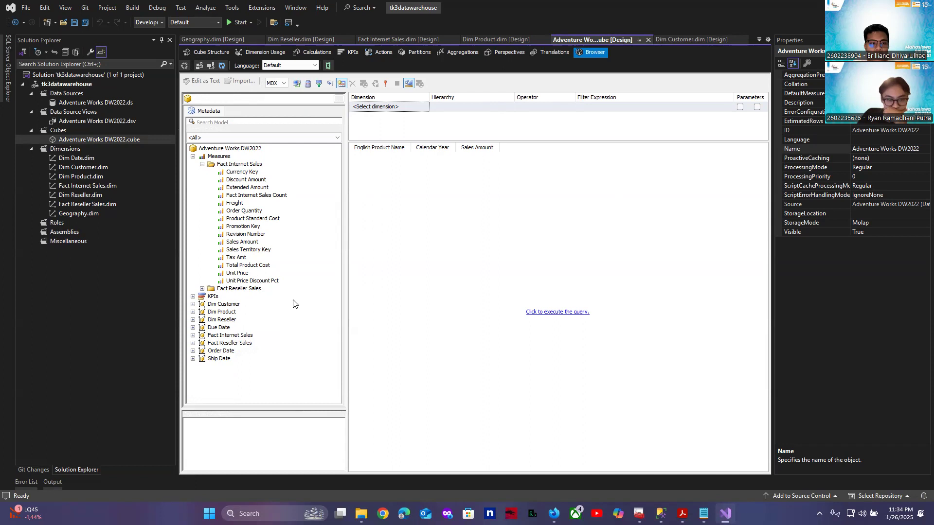
# - Delete the Adventure Works DW2022 cube together with all the dimensions from Dim Date to Geography
pyautogui.click(90, 215)
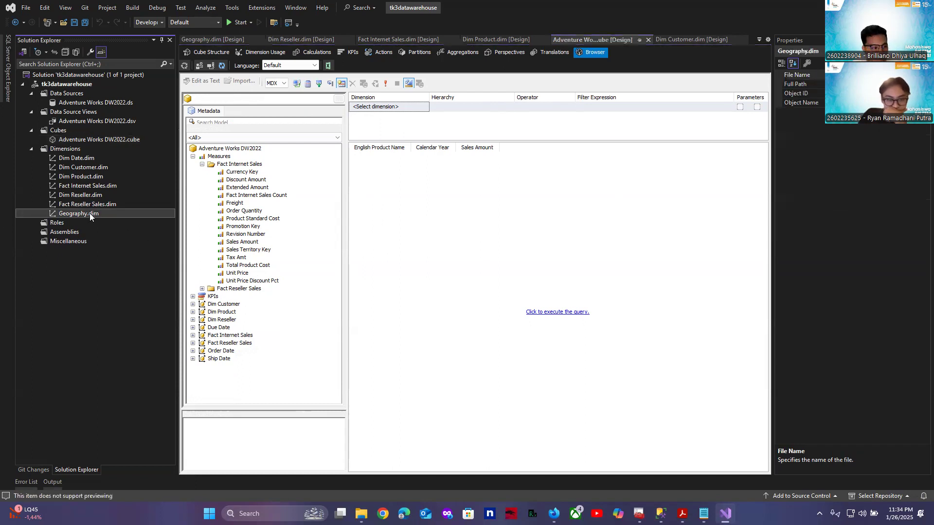
pyautogui.keyDown('shift'); pyautogui.click(80, 204); pyautogui.keyUp('shift')
pyautogui.keyDown('shift'); pyautogui.click(91, 194); pyautogui.keyUp('shift')
pyautogui.keyDown('shift'); pyautogui.click(96, 186); pyautogui.keyUp('shift')
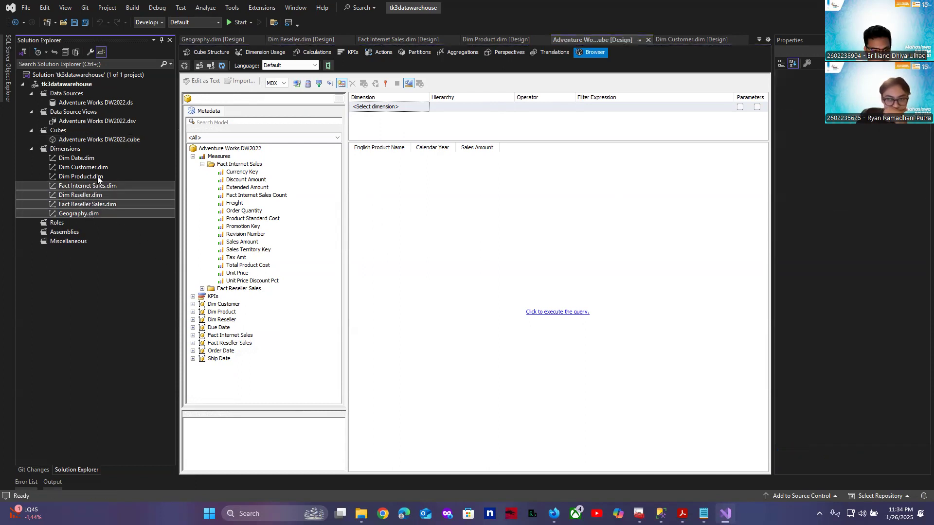
pyautogui.keyDown('shift'); pyautogui.click(97, 176); pyautogui.keyUp('shift')
pyautogui.keyDown('shift'); pyautogui.click(97, 167); pyautogui.keyUp('shift')
pyautogui.keyDown('shift'); pyautogui.click(98, 158); pyautogui.keyUp('shift')
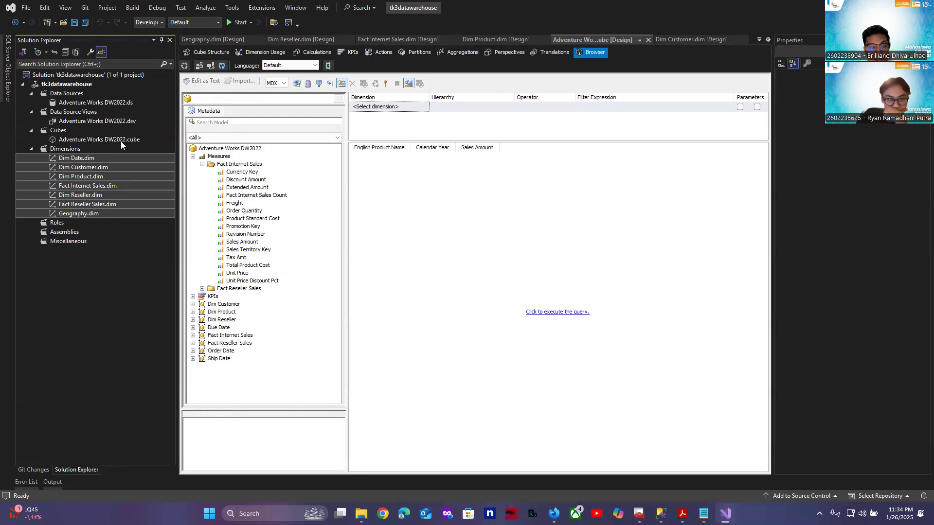
pyautogui.keyDown('ctrl'); pyautogui.click(108, 139); pyautogui.keyUp('ctrl')
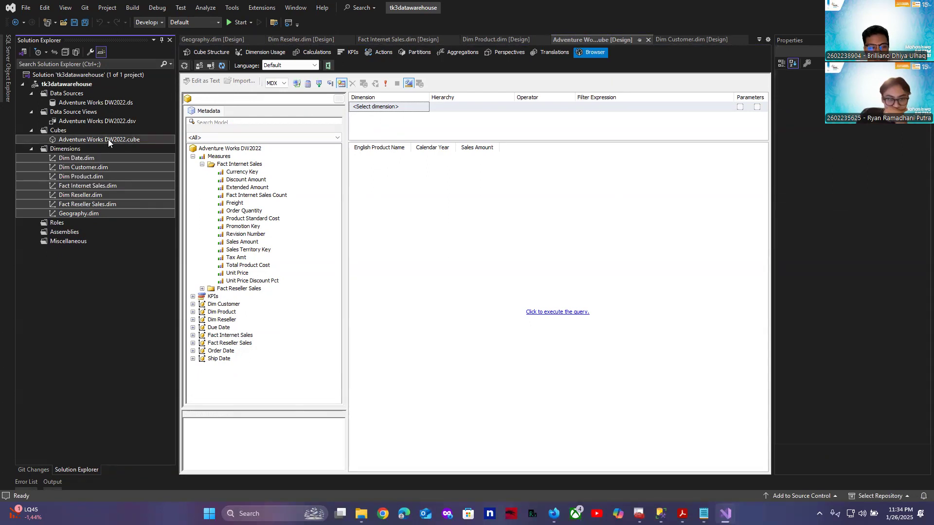
pyautogui.rightClick(108, 139)
pyautogui.click(138, 293)
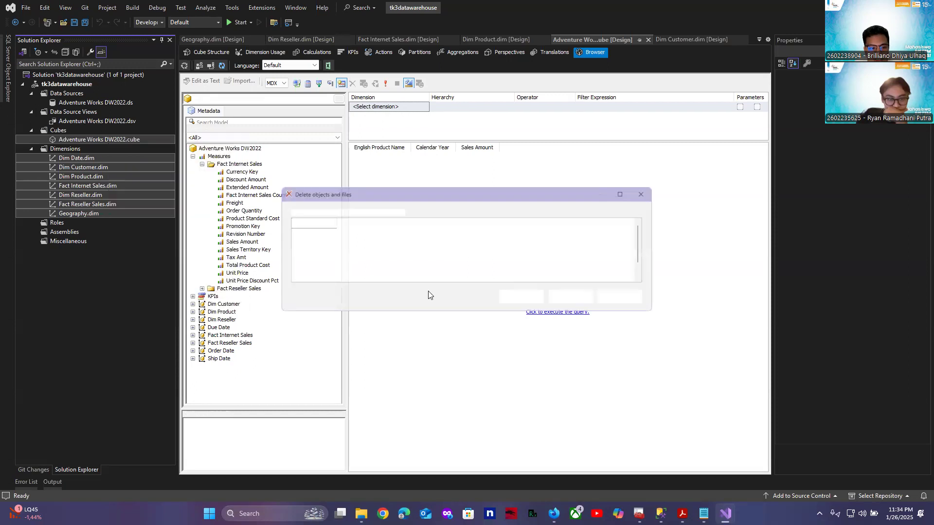
pyautogui.click(539, 383)
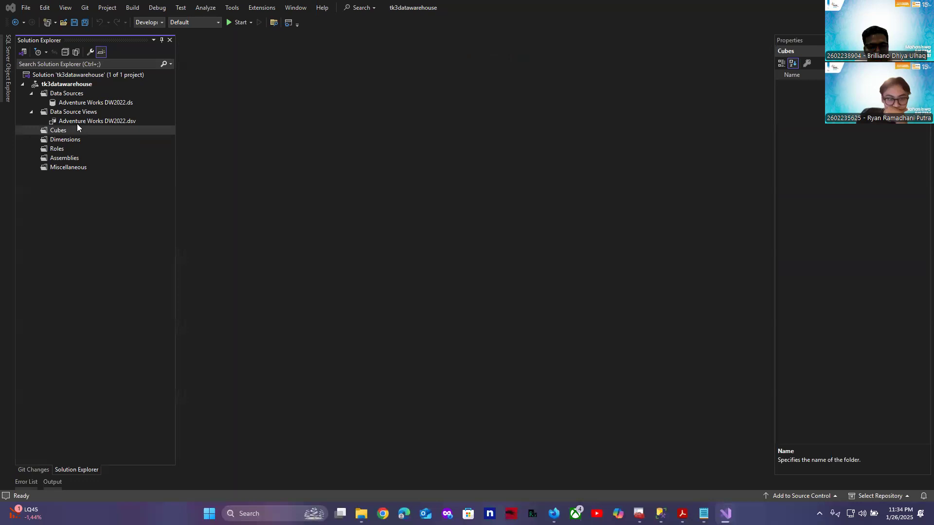
# - Open the Adventure Works DW2022 data source view and start a new cube based on existing tables
pyautogui.click(77, 121)
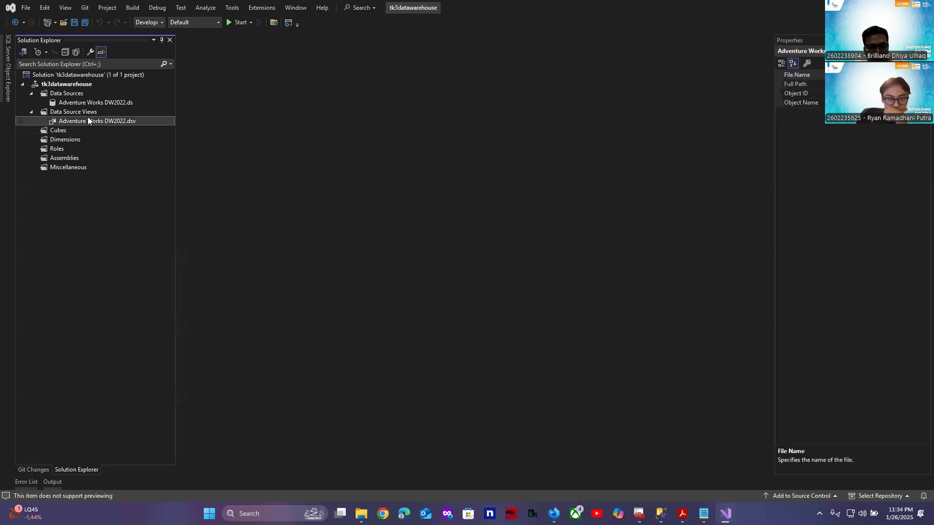
pyautogui.doubleClick(101, 122)
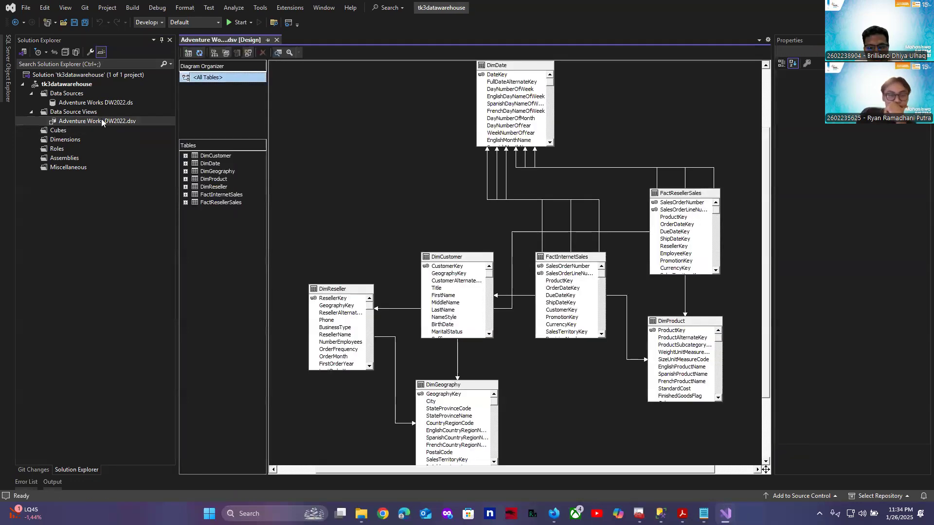
pyautogui.click(63, 127)
pyautogui.rightClick(62, 127)
pyautogui.click(79, 135)
pyautogui.click(511, 344)
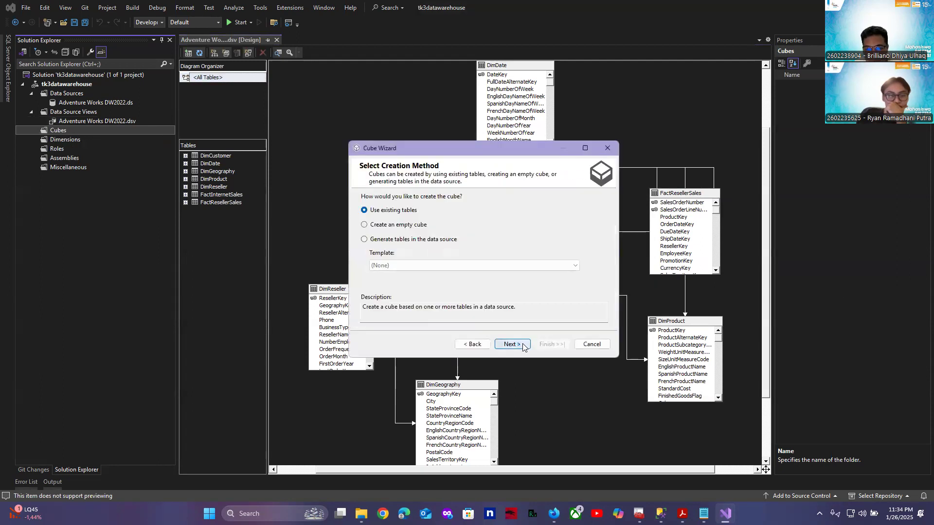
pyautogui.click(509, 344)
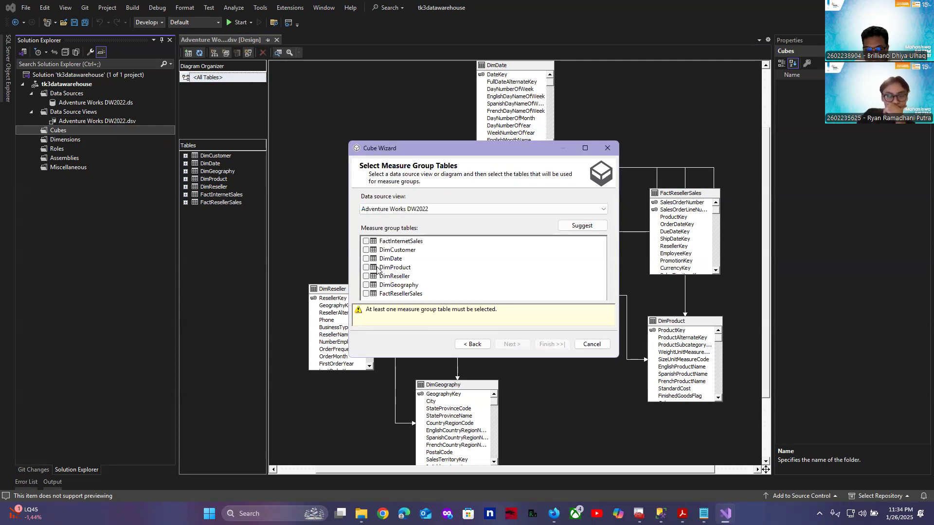
# - Apply the suggested measure group tables, removing DimReseller and adding DimGeography alongside FactInternetSales and FactResellerSales
pyautogui.click(595, 228)
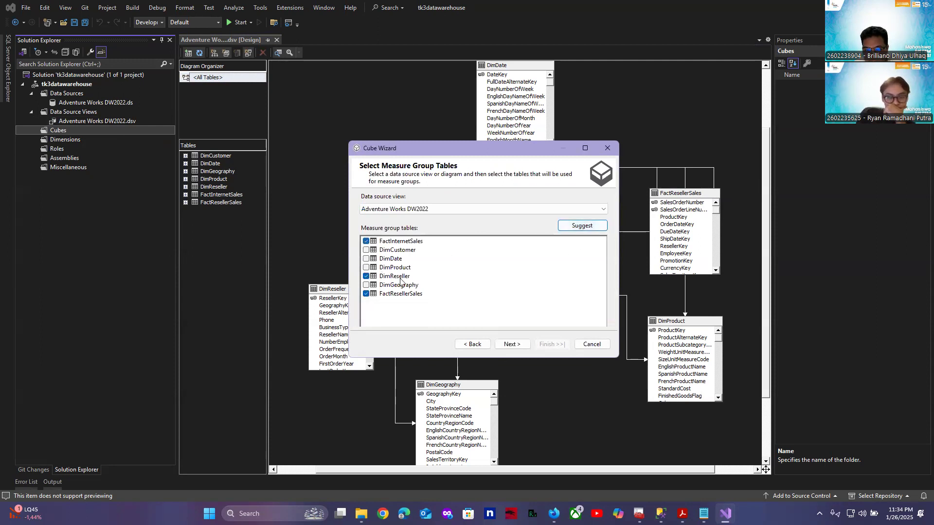
pyautogui.click(367, 276)
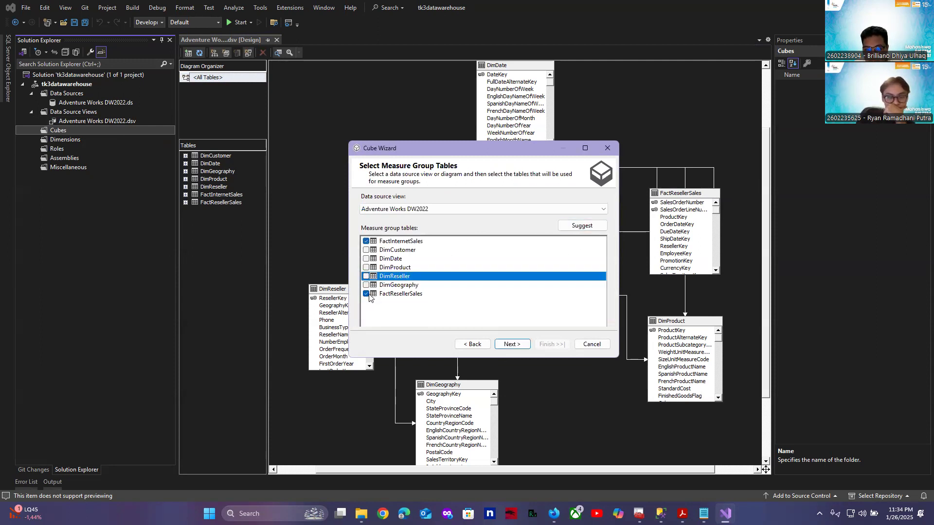
pyautogui.click(366, 286)
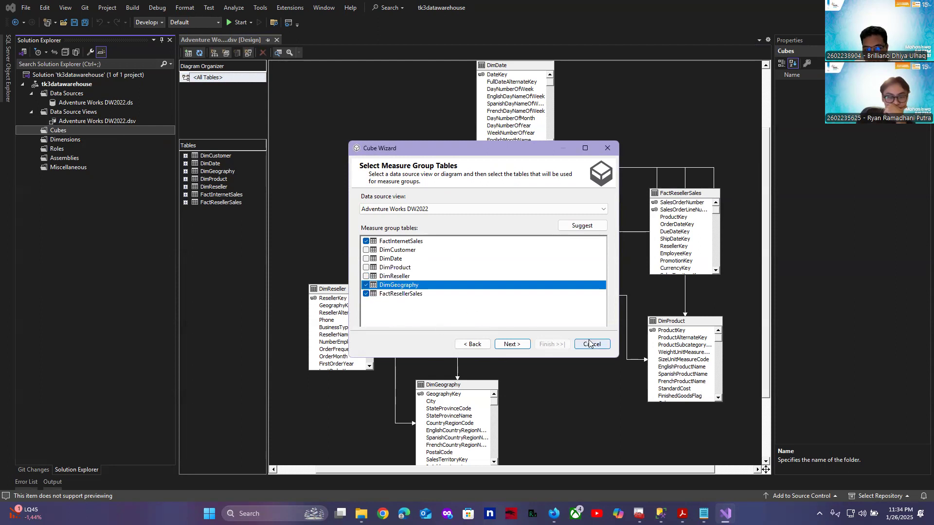
# - Accept the proposed measures and new dimensions and finish the cube under the name Adventure Works DW2022
pyautogui.click(514, 345)
pyautogui.scroll(-10, 514, 347)
pyautogui.click(522, 349)
pyautogui.click(522, 350)
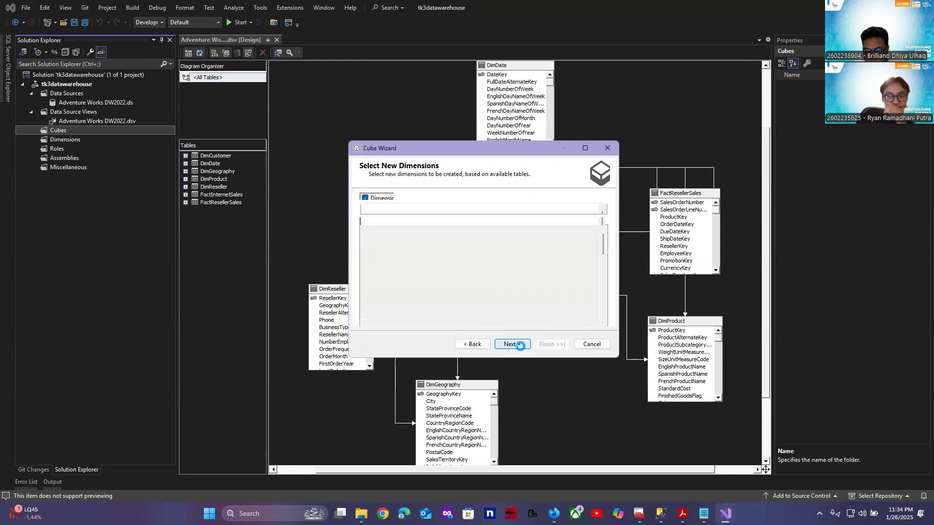
pyautogui.click(552, 344)
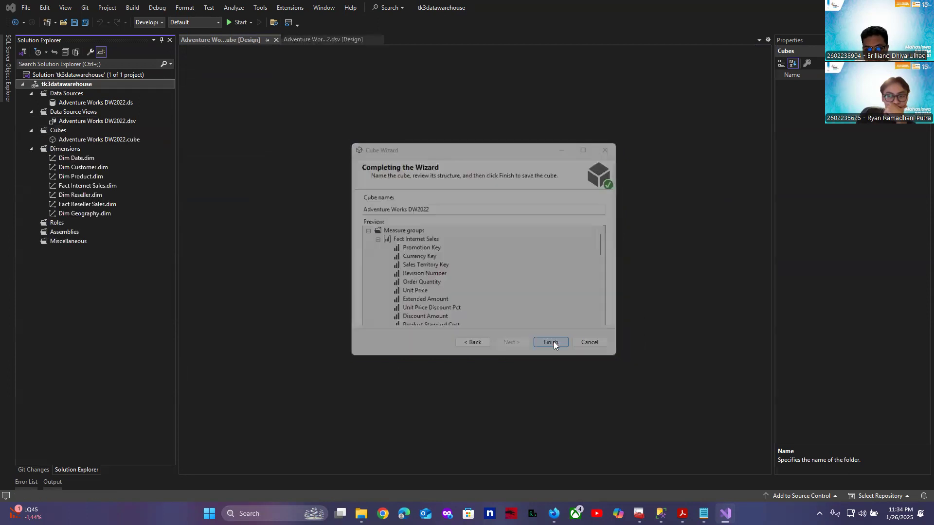
# - Add CalendarYear from the DimDate table as an attribute of the Dim Date dimension and save it together with the cube
pyautogui.doubleClick(70, 157)
pyautogui.click(693, 272)
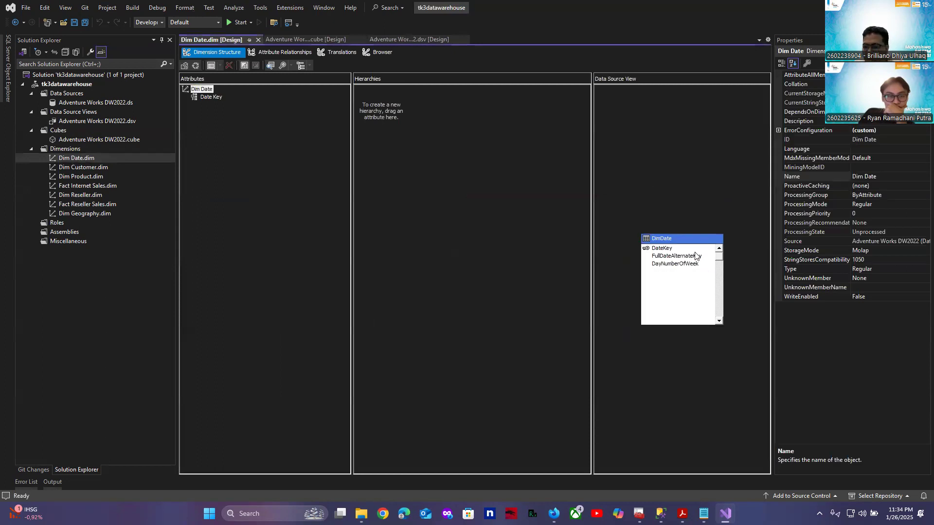
pyautogui.click(693, 279)
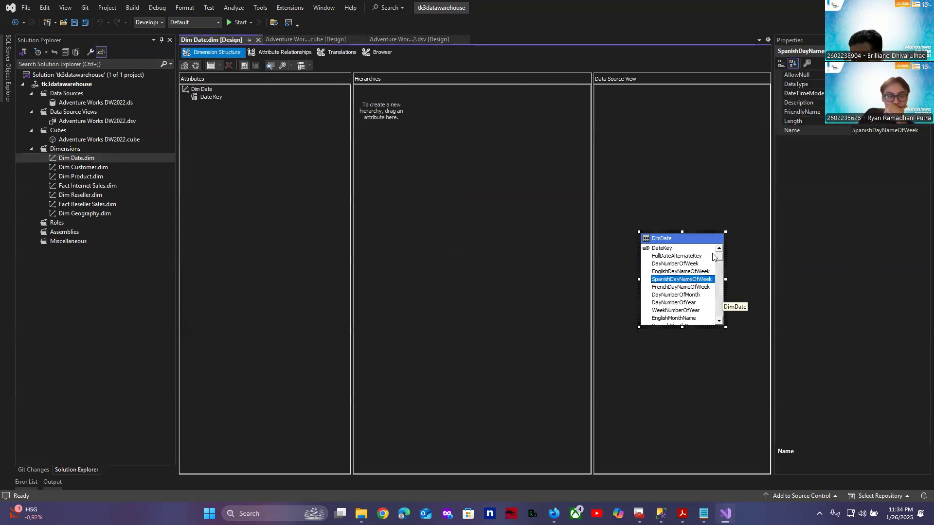
pyautogui.moveTo(720, 261); pyautogui.dragTo(722, 275)
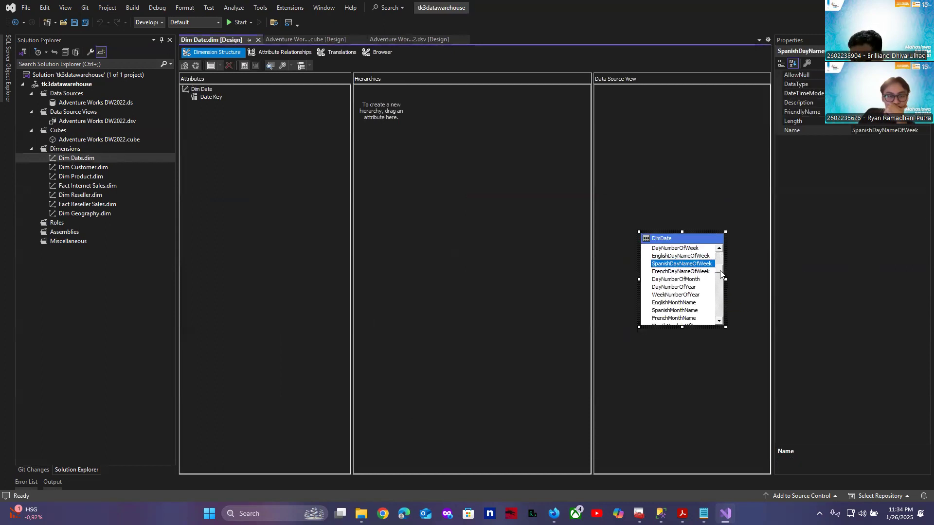
pyautogui.click(720, 320)
pyautogui.click(719, 321)
pyautogui.click(719, 321)
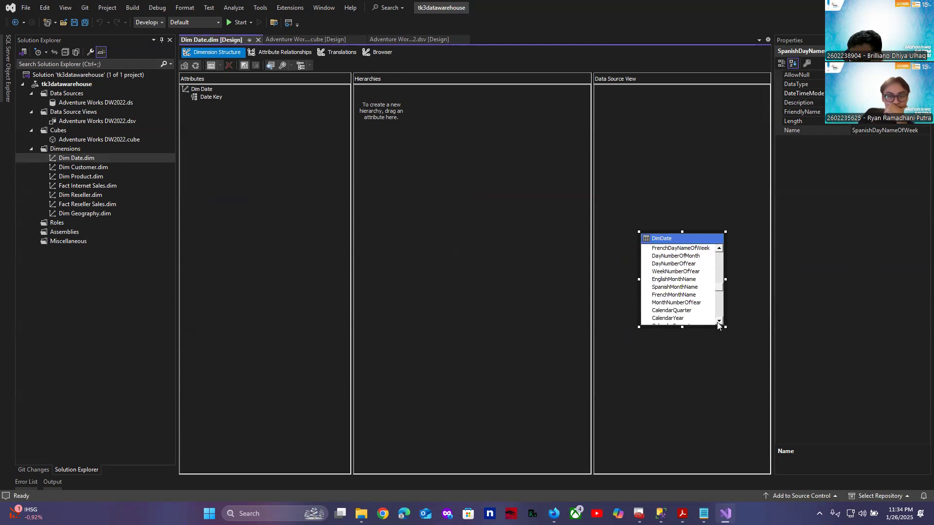
pyautogui.moveTo(676, 318); pyautogui.dragTo(215, 118)
pyautogui.click(254, 184)
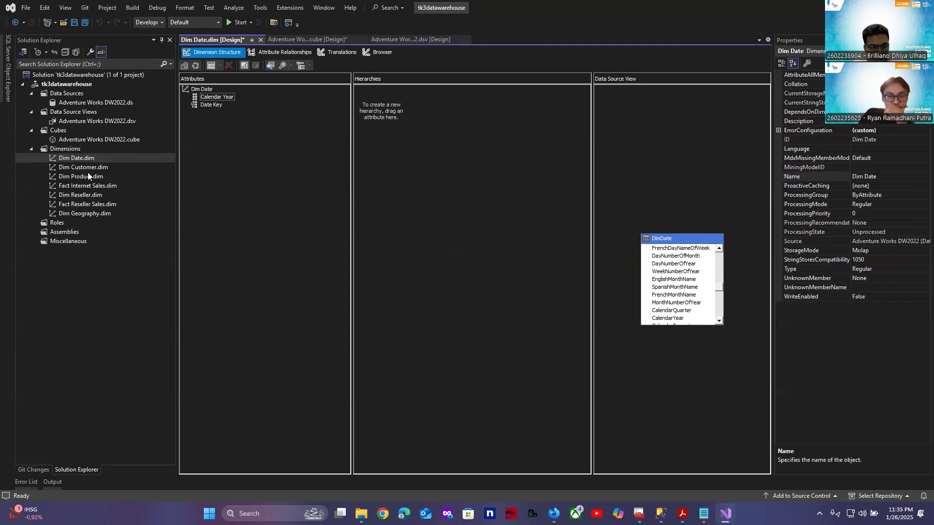
pyautogui.hotkey('ctrl', 's')
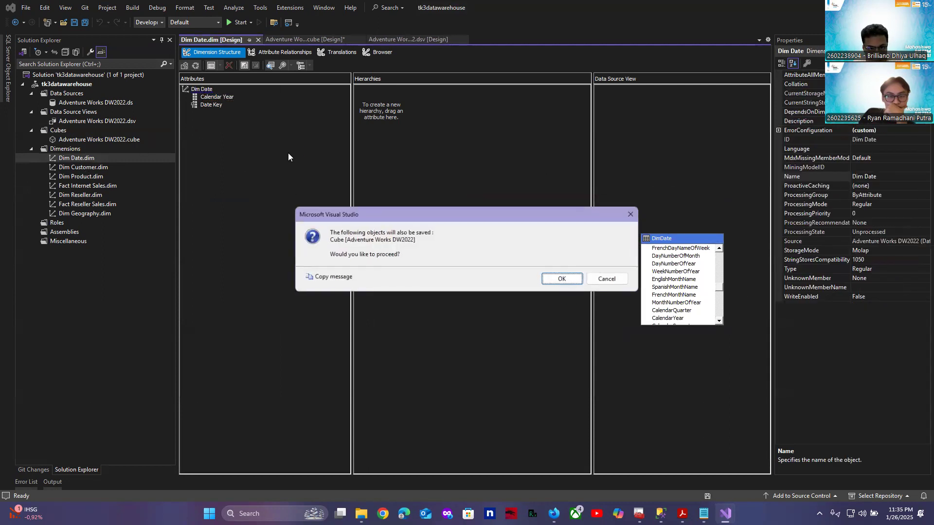
pyautogui.click(554, 281)
# - Add FirstName as an attribute of the Dim Customer dimension and save it together with the cube
pyautogui.doubleClick(92, 167)
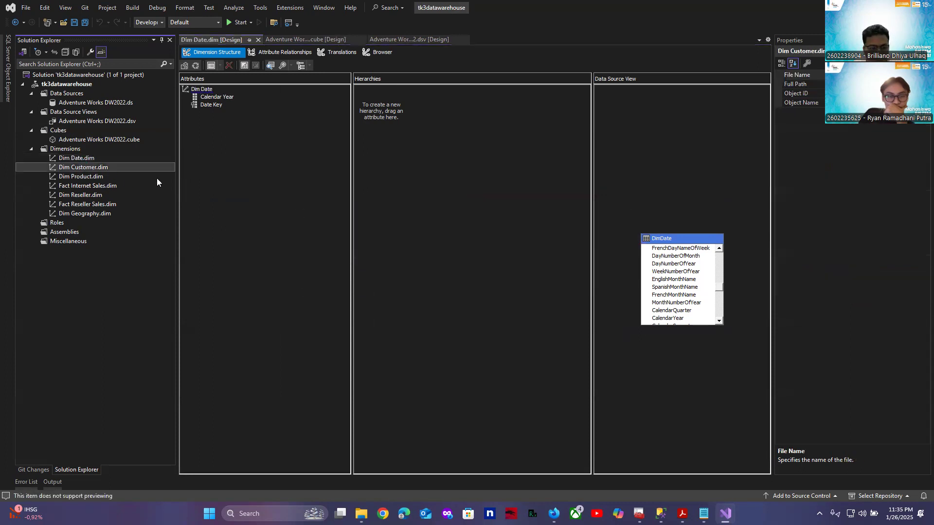
pyautogui.moveTo(680, 279); pyautogui.dragTo(237, 172)
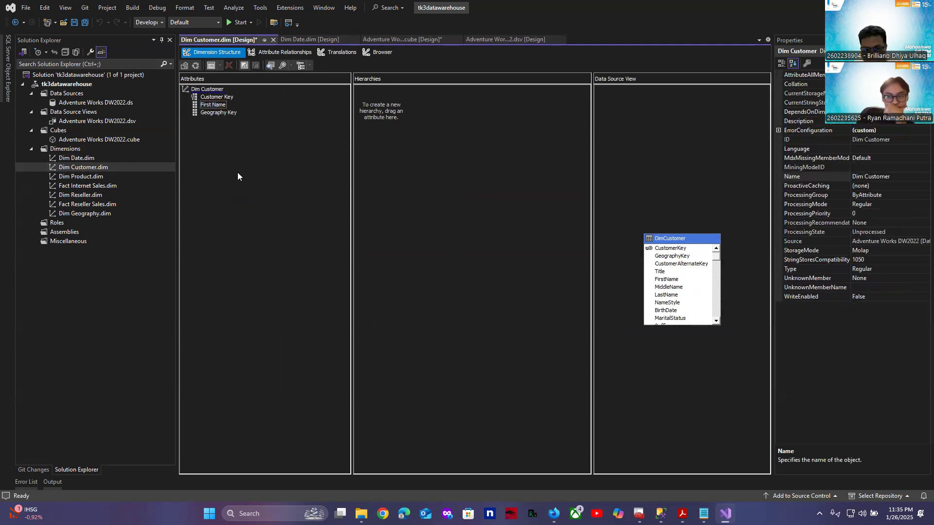
pyautogui.hotkey('ctrl', 's')
pyautogui.click(547, 277)
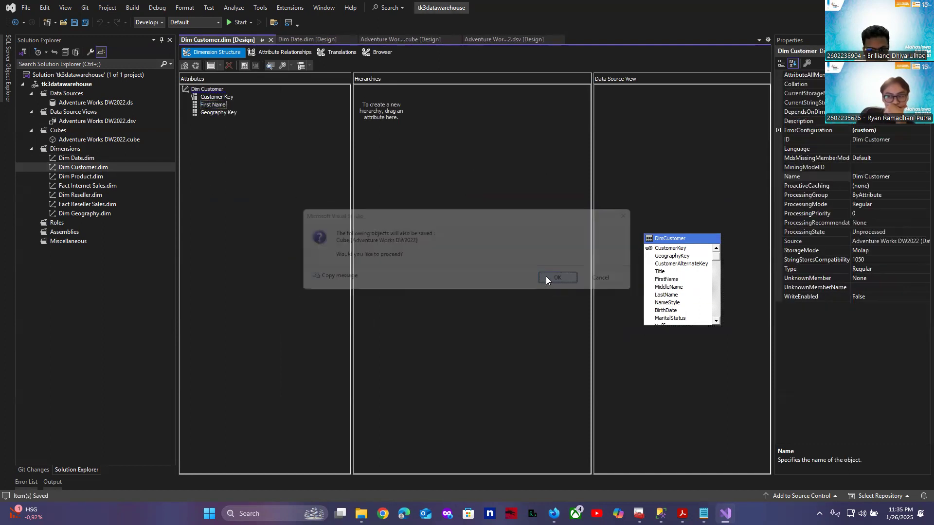
# - Add EnglishProductName as an attribute of the Dim Product dimension and save it together with the cube
pyautogui.doubleClick(82, 176)
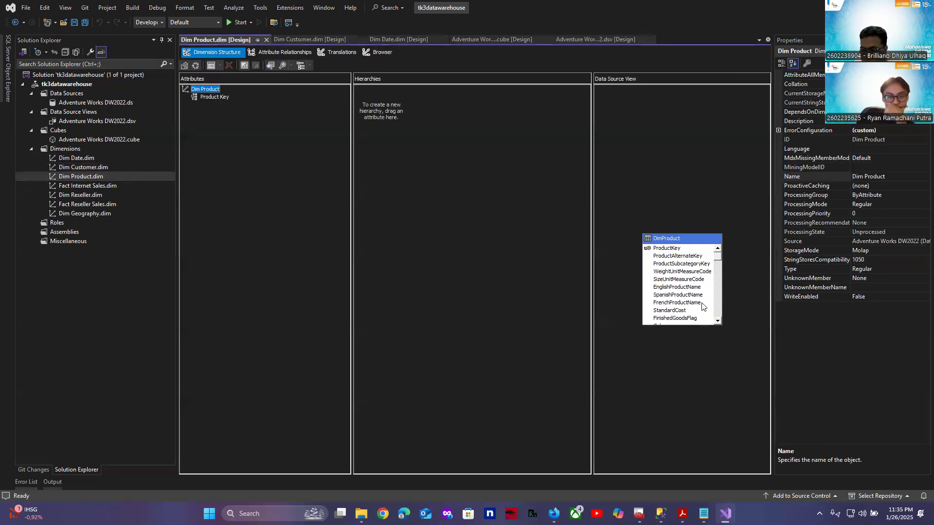
pyautogui.moveTo(678, 286); pyautogui.dragTo(218, 170)
pyautogui.click(250, 174)
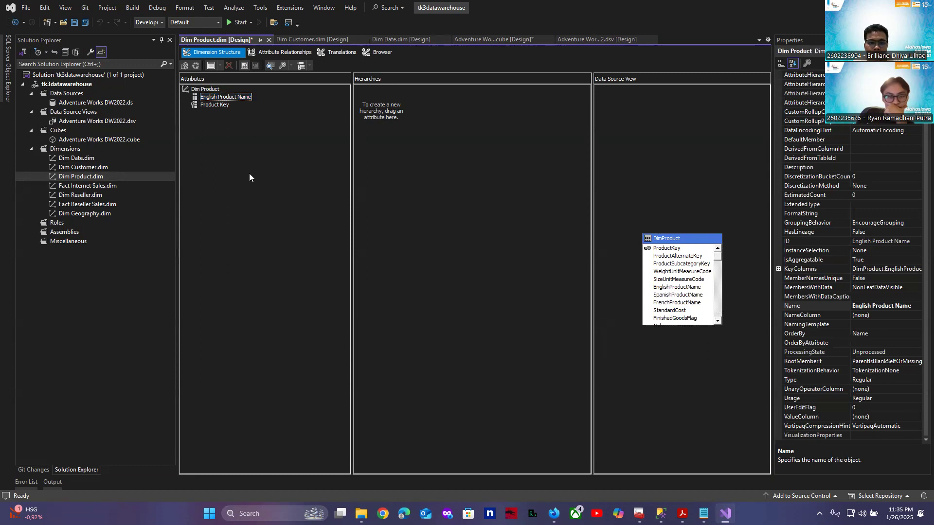
pyautogui.hotkey('ctrl', 's')
pyautogui.click(545, 275)
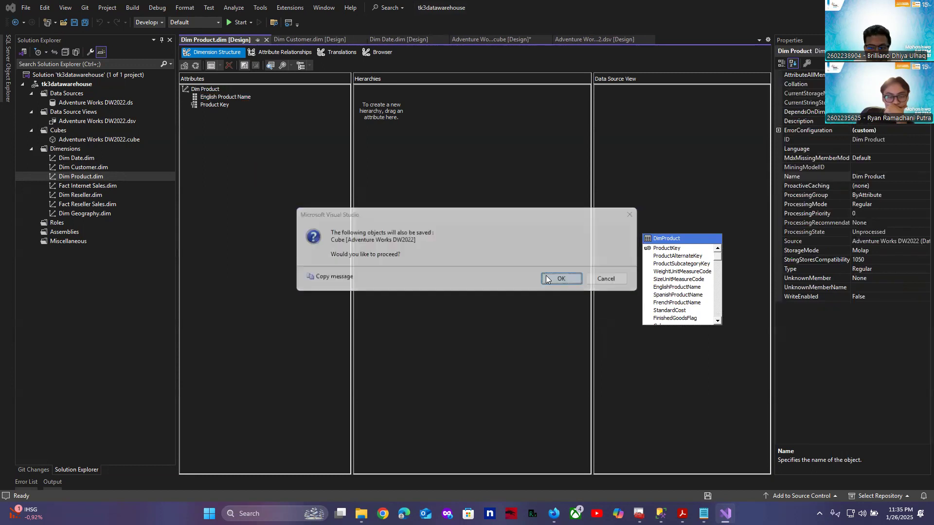
# - Add BusinessType and ResellerName as attributes of the Dim Reseller dimension and save it together with the cube
pyautogui.click(100, 186)
pyautogui.doubleClick(96, 196)
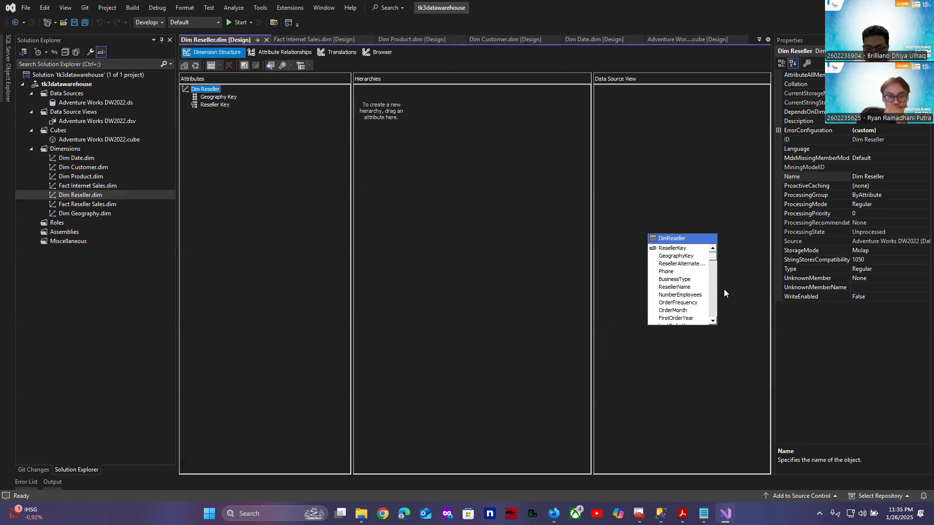
pyautogui.click(690, 281)
pyautogui.moveTo(686, 279); pyautogui.dragTo(253, 209)
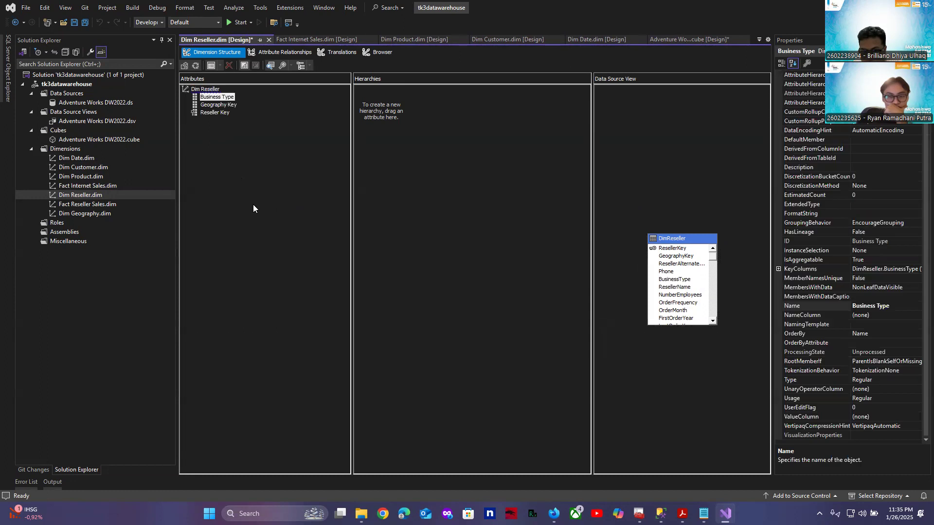
pyautogui.click(684, 272)
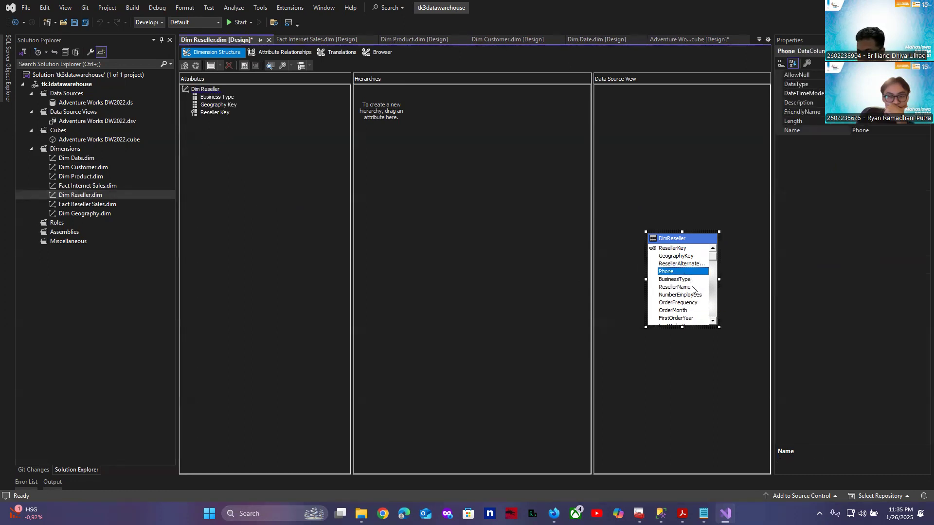
pyautogui.click(686, 294)
pyautogui.click(686, 288)
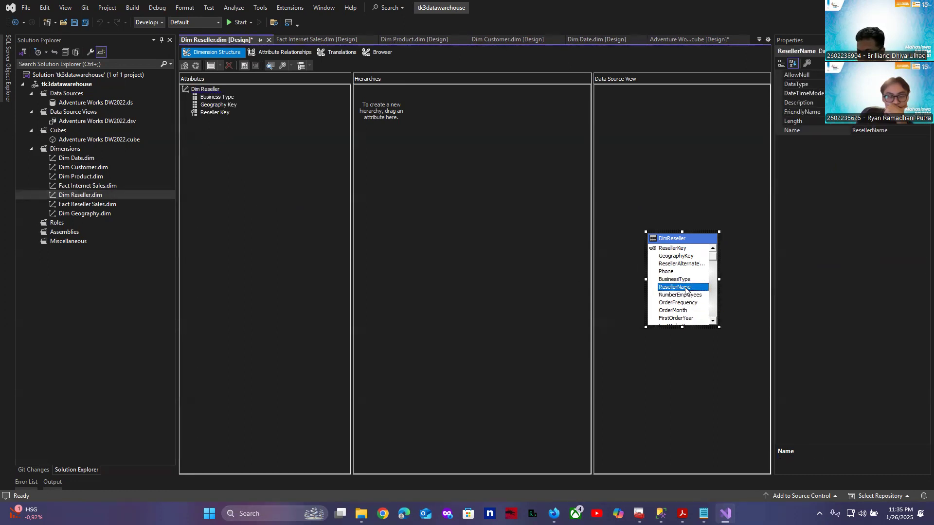
pyautogui.moveTo(264, 206); pyautogui.dragTo(258, 202)
pyautogui.hotkey('ctrl', 's')
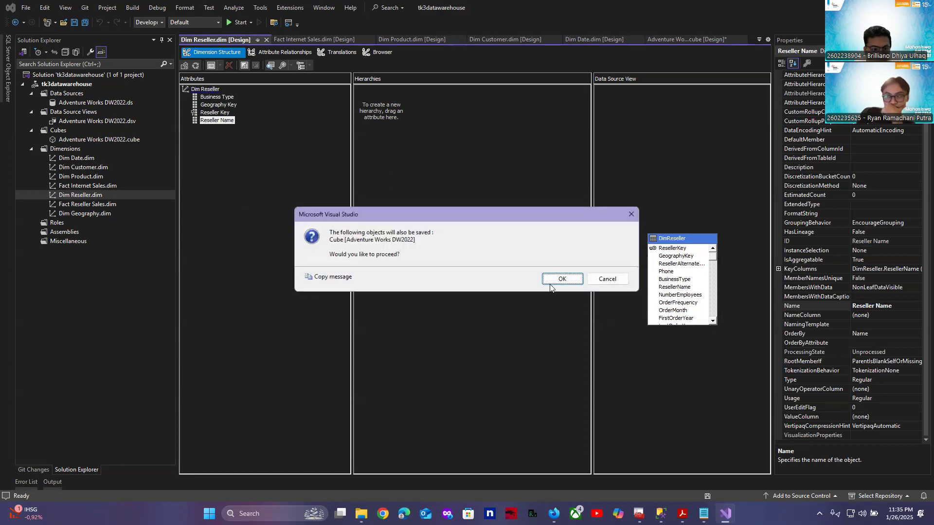
pyautogui.click(563, 282)
# - Add City and EnglishCountryRegionName as attributes of the Dim Geography dimension and save it together with the cube
pyautogui.click(83, 213)
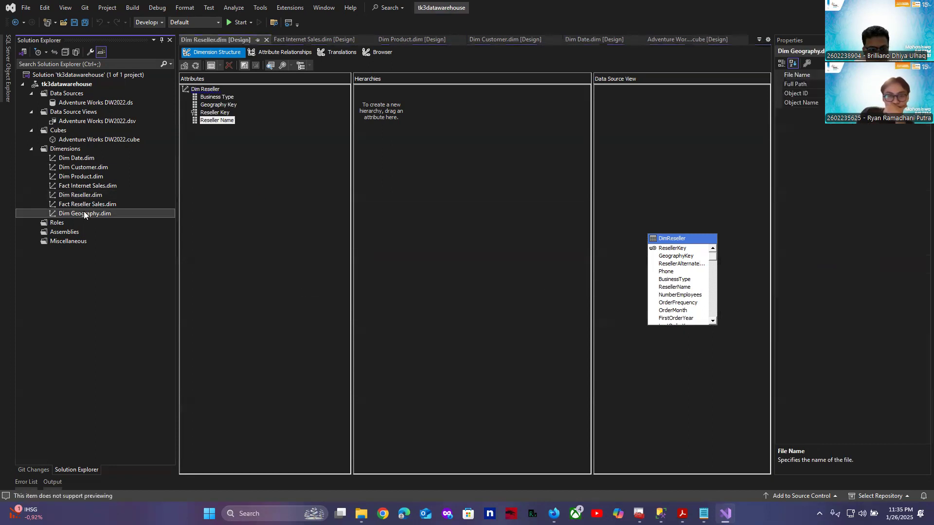
pyautogui.doubleClick(85, 214)
pyautogui.click(687, 274)
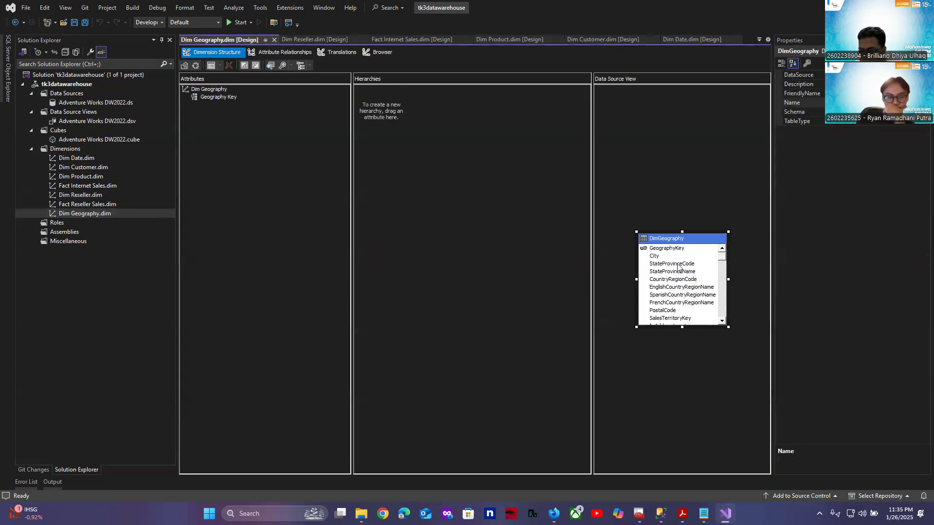
pyautogui.click(669, 258)
pyautogui.moveTo(669, 260); pyautogui.dragTo(260, 189)
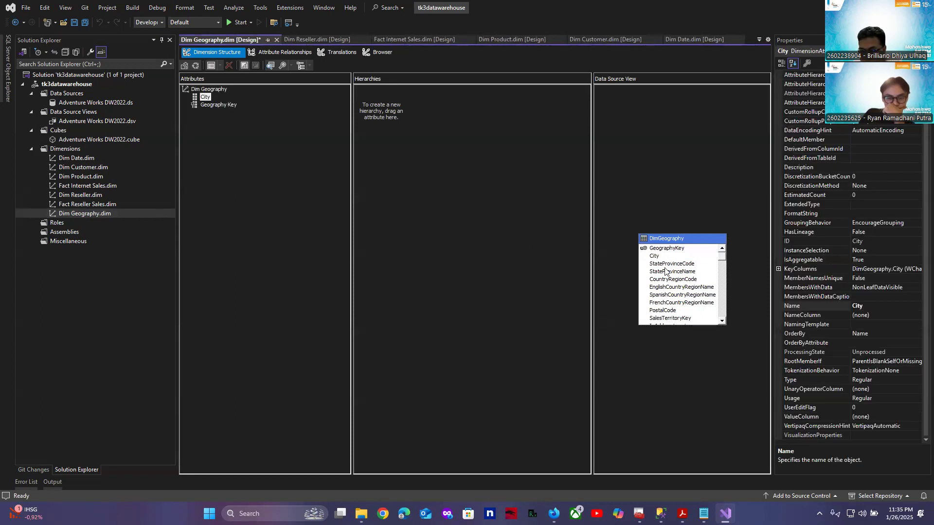
pyautogui.click(694, 291)
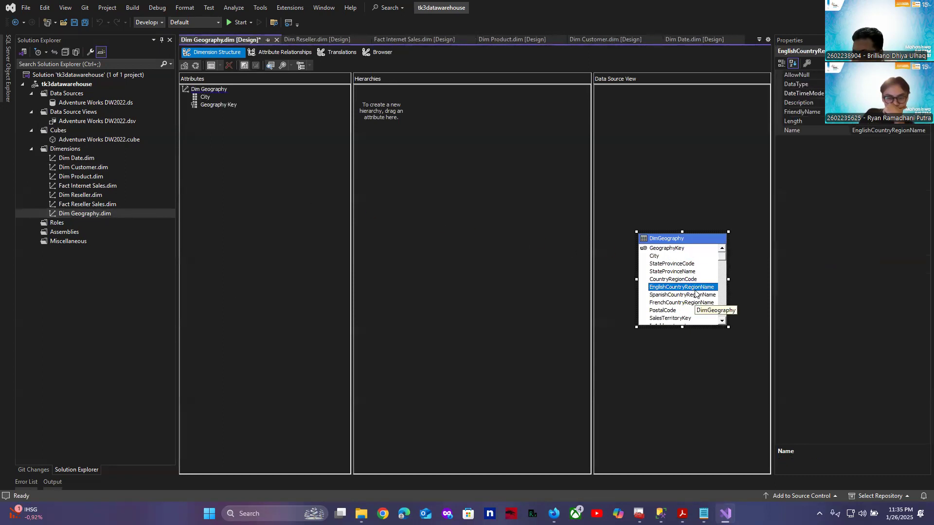
pyautogui.moveTo(265, 209); pyautogui.dragTo(280, 212)
pyautogui.hotkey('ctrl', 's')
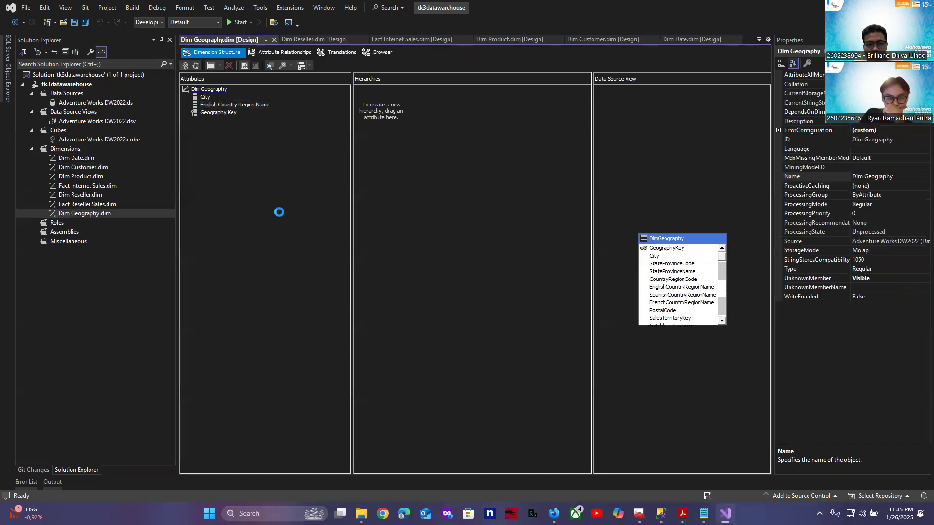
pyautogui.click(562, 278)
# - Process the Adventure Works DW2022 cube with Process Full, deploying the project first and overwriting the existing tk3datawarehouse database
pyautogui.click(75, 142)
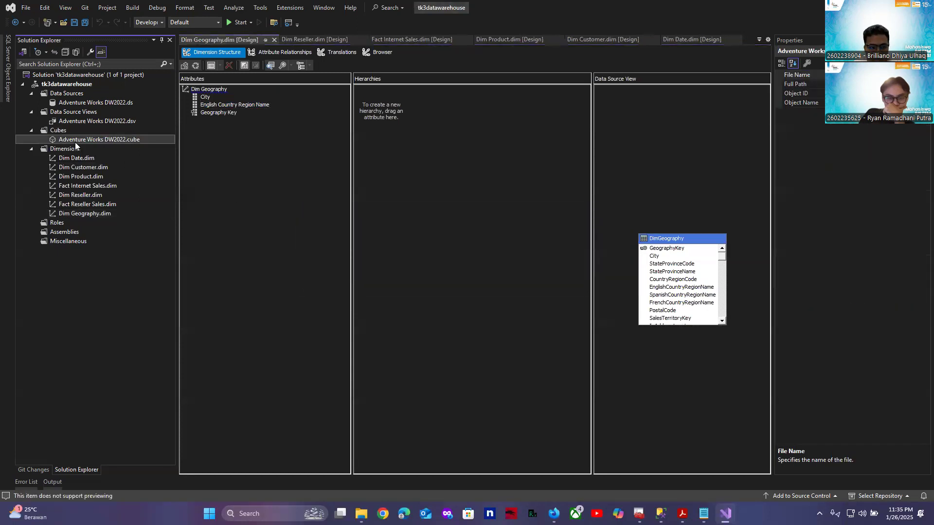
pyautogui.rightClick(67, 141)
pyautogui.click(91, 162)
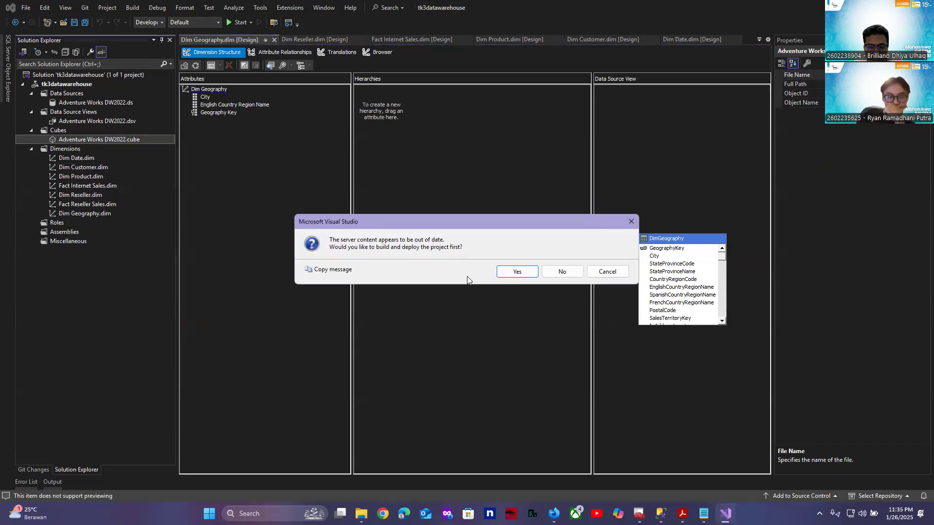
pyautogui.click(524, 277)
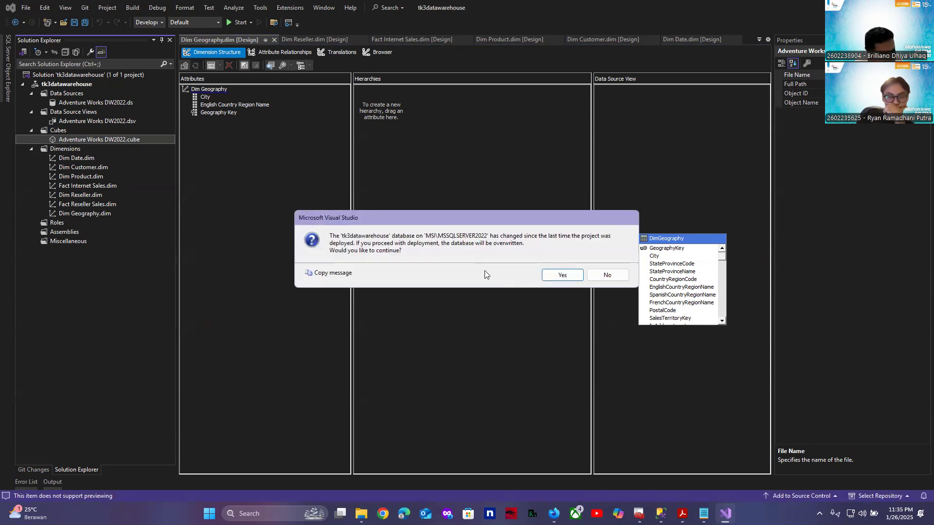
pyautogui.click(562, 275)
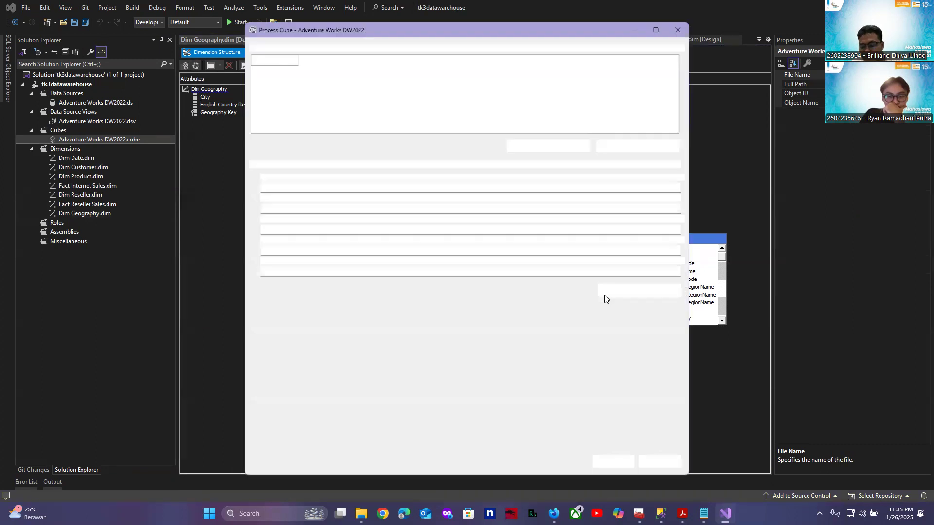
pyautogui.click(607, 468)
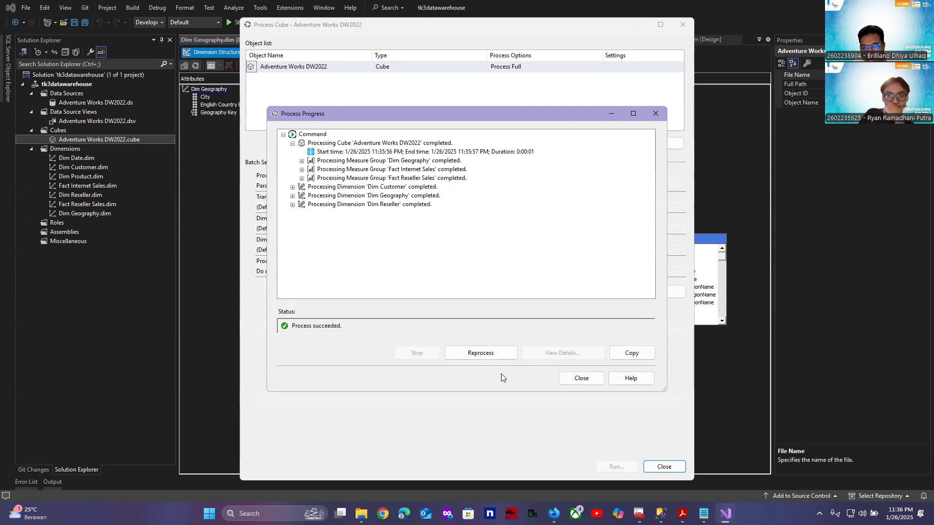
pyautogui.click(581, 378)
pyautogui.click(664, 466)
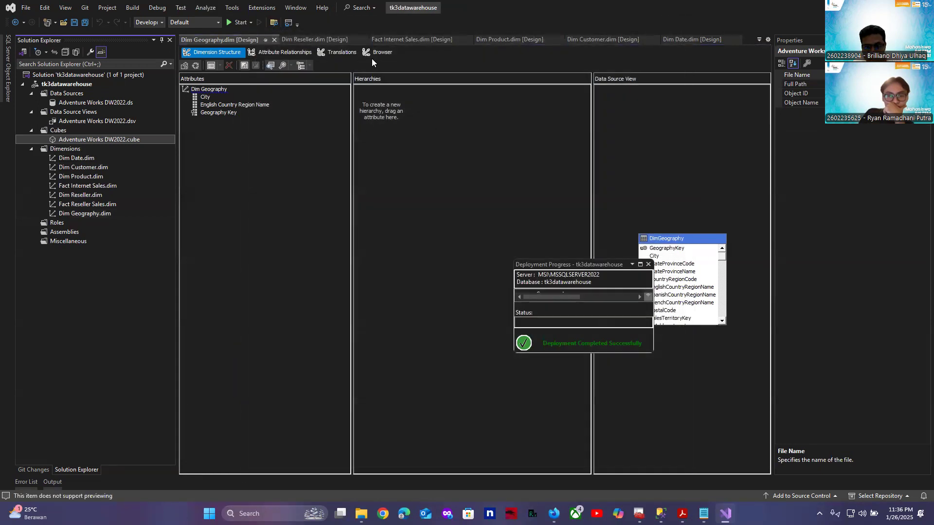
# - Open the Adventure Works DW2022 cube in its data browser and dismiss the deployment progress report
pyautogui.doubleClick(64, 139)
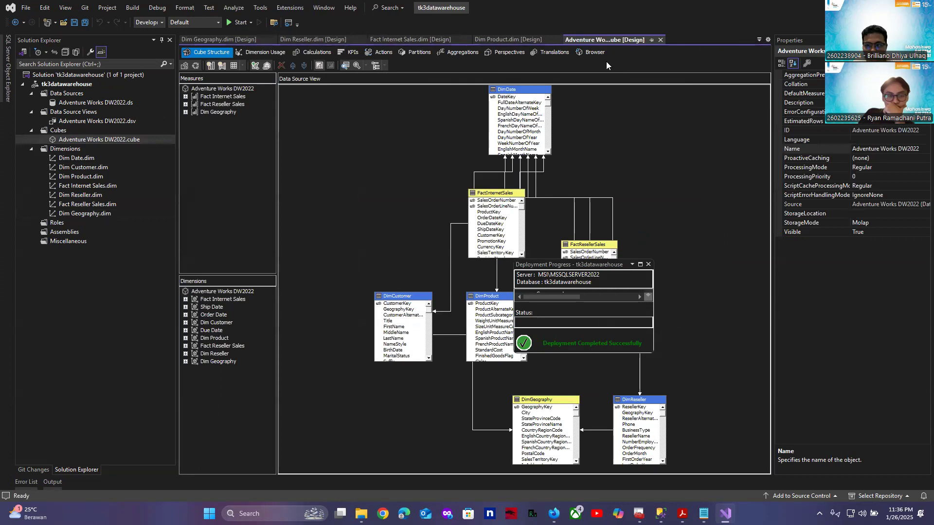
pyautogui.click(596, 52)
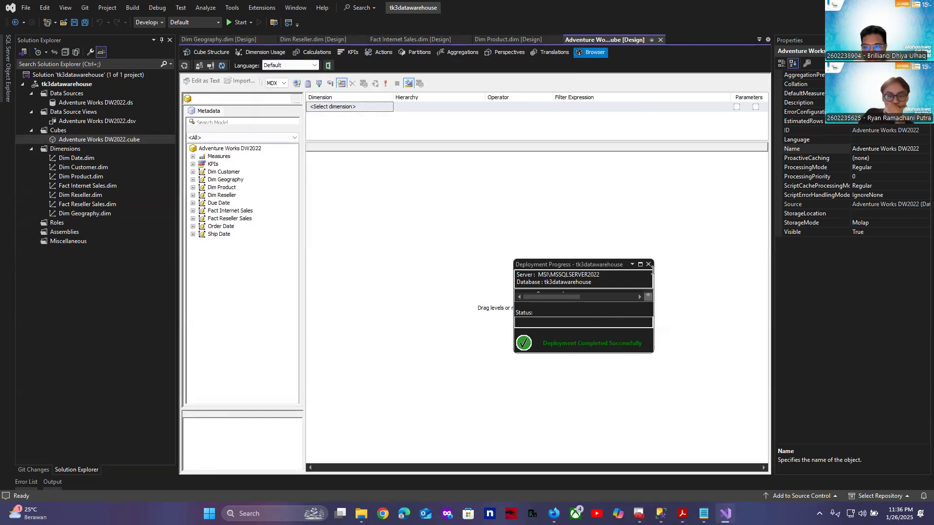
pyautogui.click(648, 265)
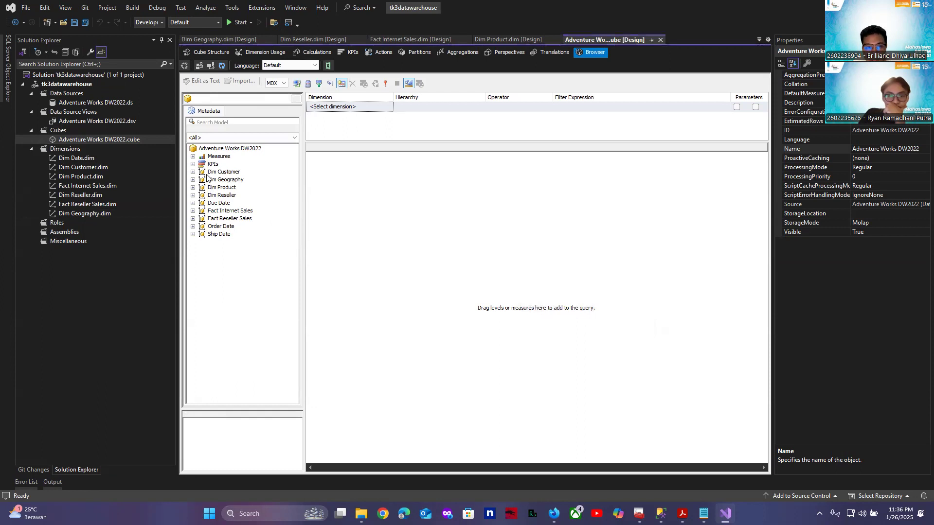
# - Add the Sales Amount measure from Fact Internet Sales to the browser query
pyautogui.click(193, 156)
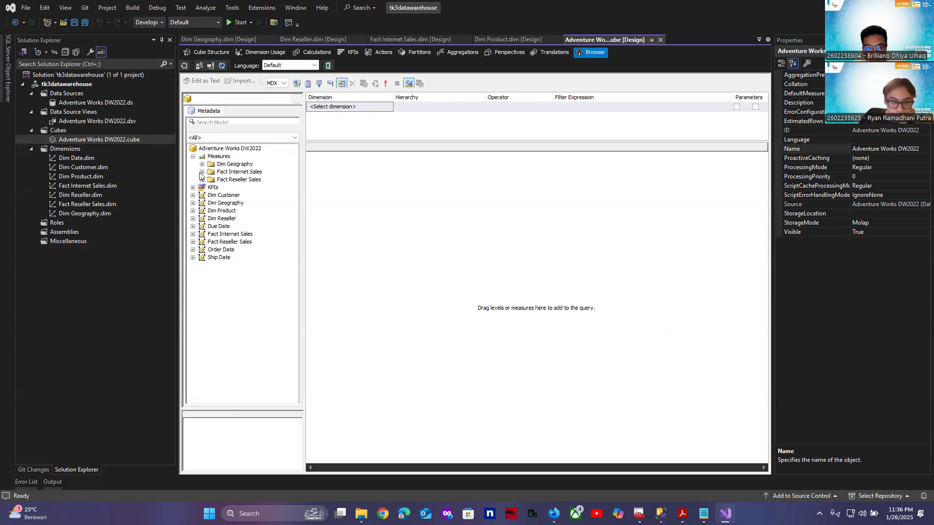
pyautogui.click(202, 172)
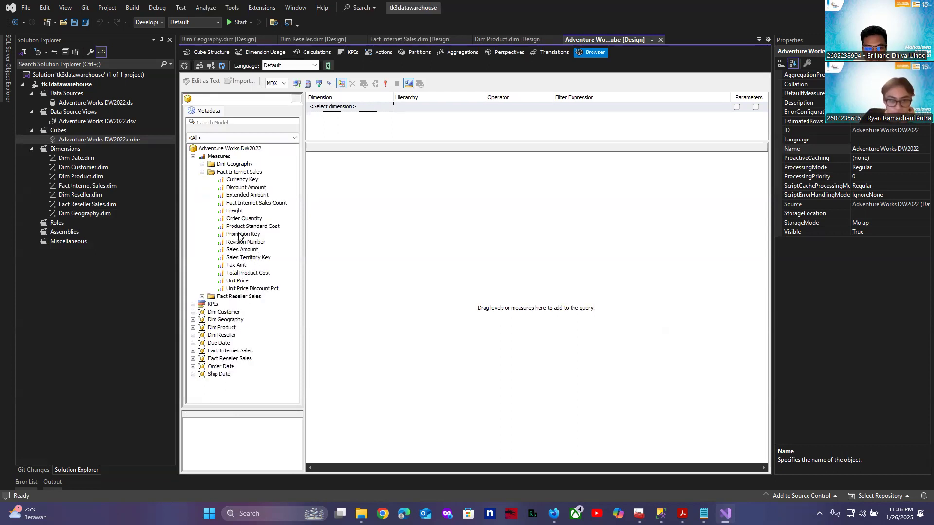
pyautogui.click(245, 219)
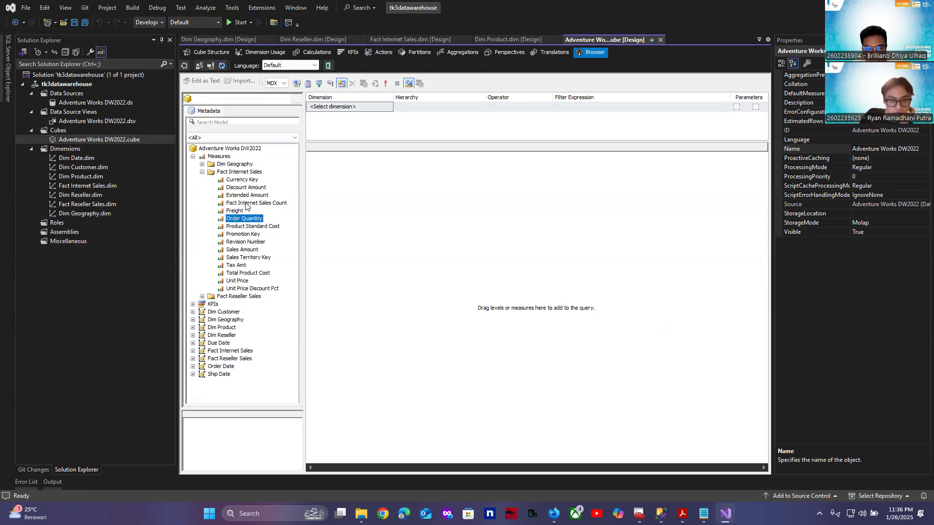
pyautogui.moveTo(244, 252); pyautogui.dragTo(419, 238)
pyautogui.moveTo(538, 224); pyautogui.dragTo(538, 223)
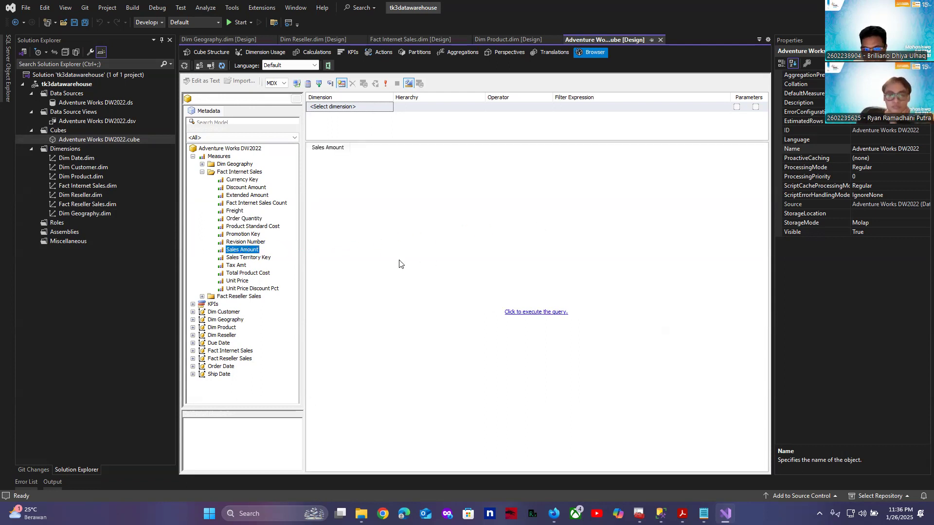
# - Add the City and English Country Region Name attributes of Dim Geography to the browser query
pyautogui.click(193, 312)
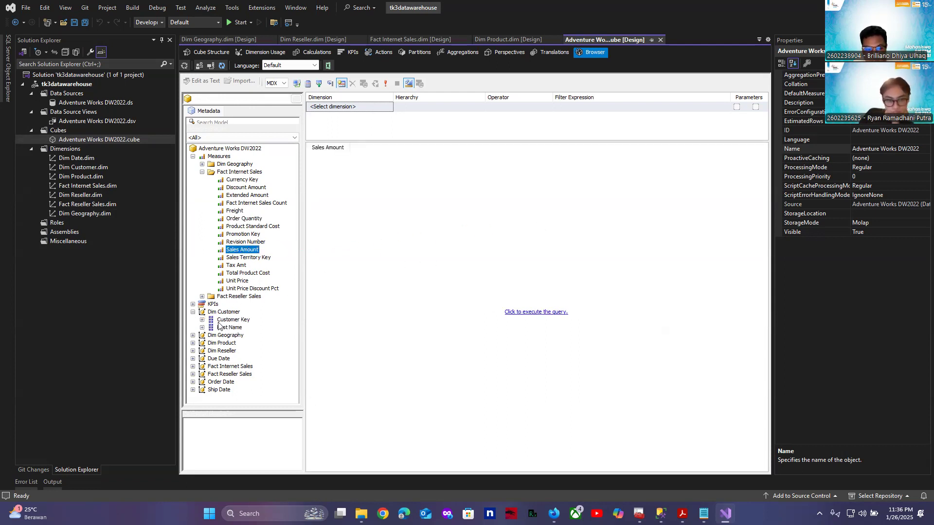
pyautogui.click(231, 328)
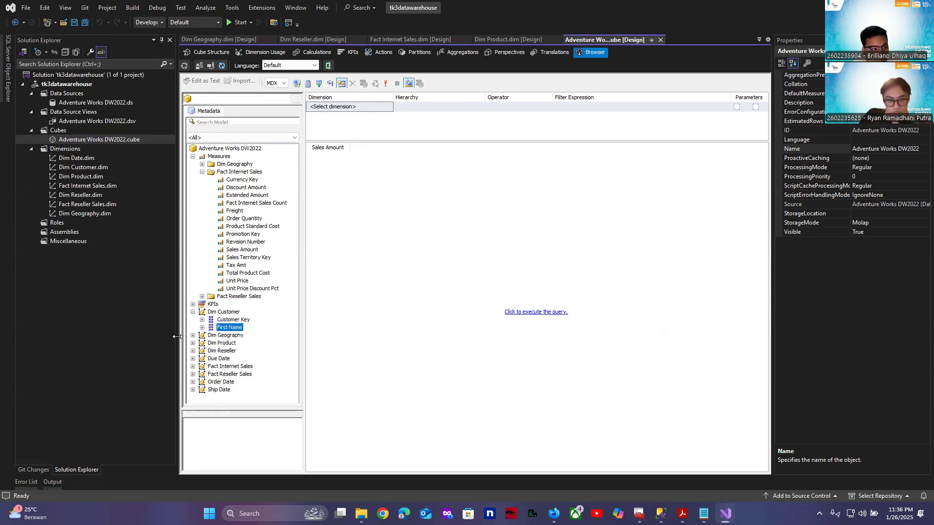
pyautogui.click(193, 335)
pyautogui.click(220, 344)
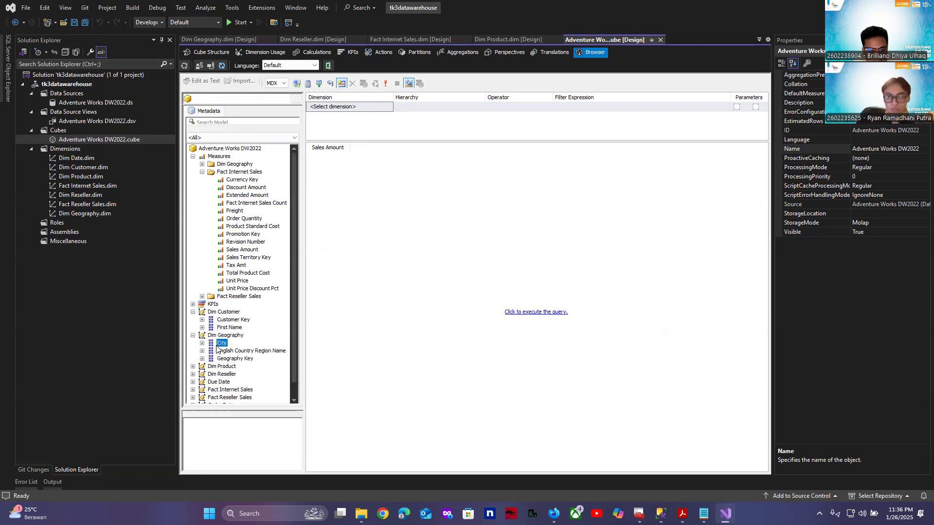
pyautogui.moveTo(219, 348); pyautogui.dragTo(343, 177)
# - Add English Product Name from Dim Product and Calendar Year from Due Date to the query, before Sales Amount
pyautogui.scroll(-1, 230, 355)
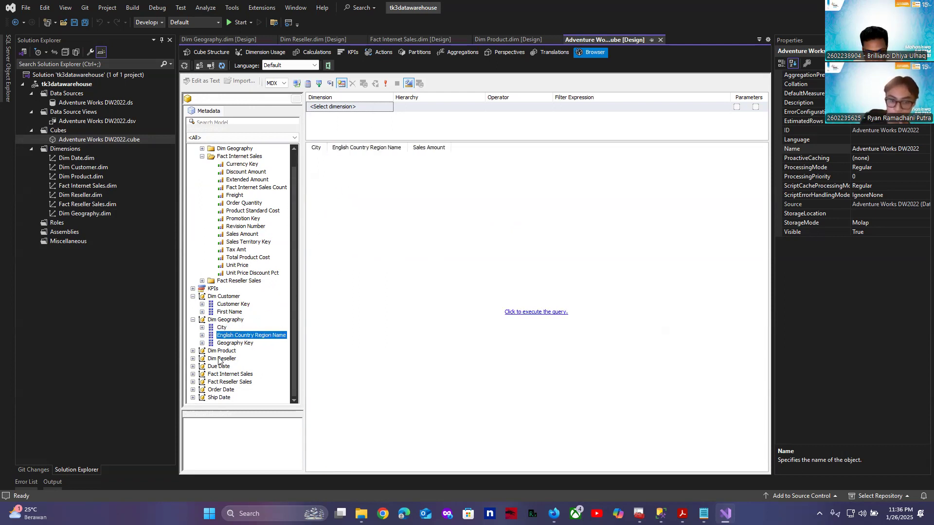
pyautogui.click(193, 351)
pyautogui.moveTo(227, 344); pyautogui.dragTo(230, 343)
pyautogui.moveTo(389, 173); pyautogui.dragTo(410, 152)
pyautogui.click(193, 366)
pyautogui.moveTo(240, 376); pyautogui.dragTo(405, 288)
pyautogui.moveTo(418, 212); pyautogui.dragTo(439, 183)
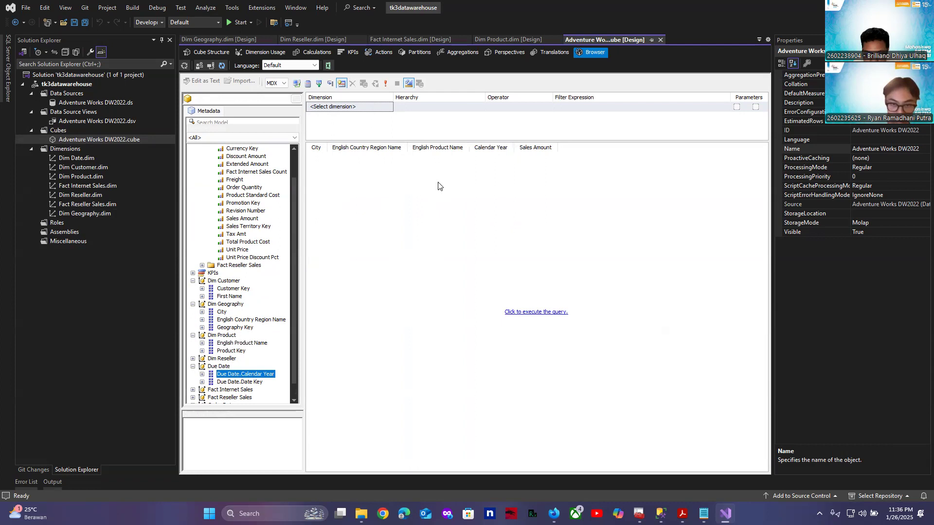
# - Execute the browser query and widen the City column so the full city names can be read
pyautogui.scroll(-1, 238, 347)
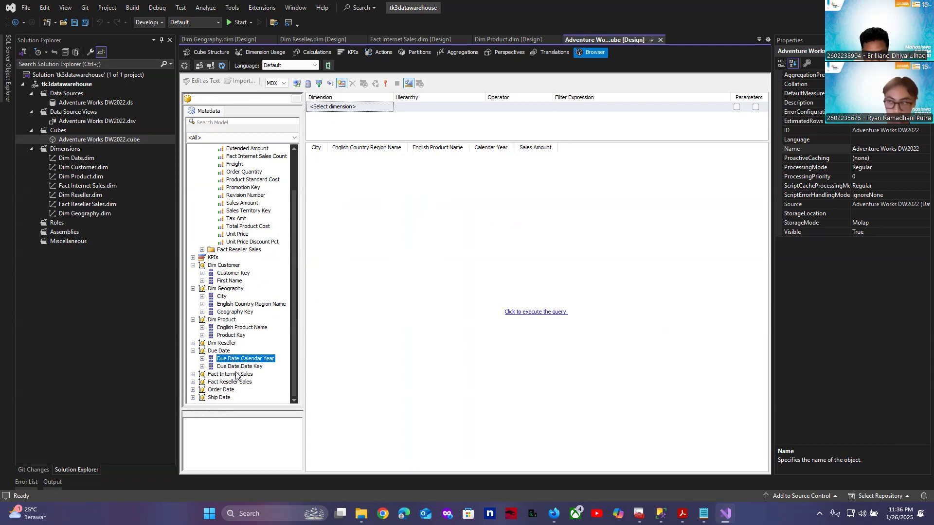
pyautogui.scroll(2, 241, 350)
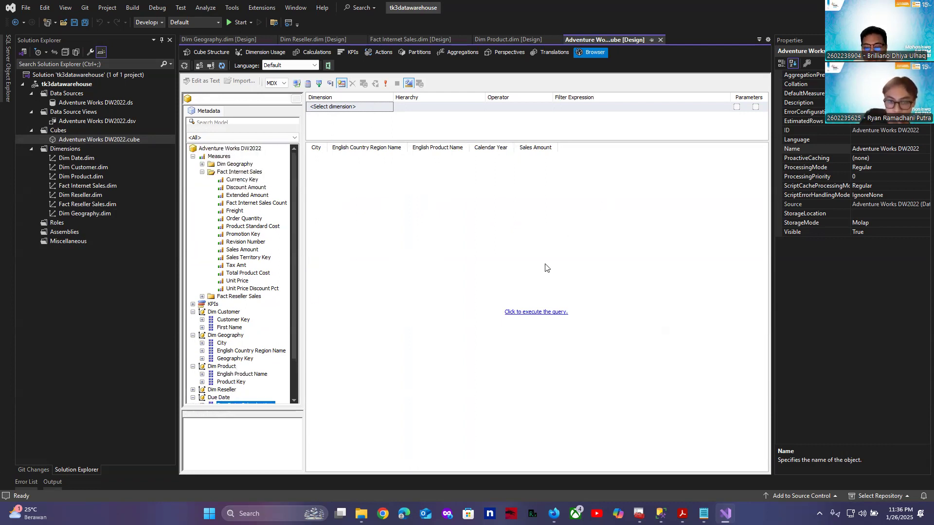
pyautogui.click(386, 274)
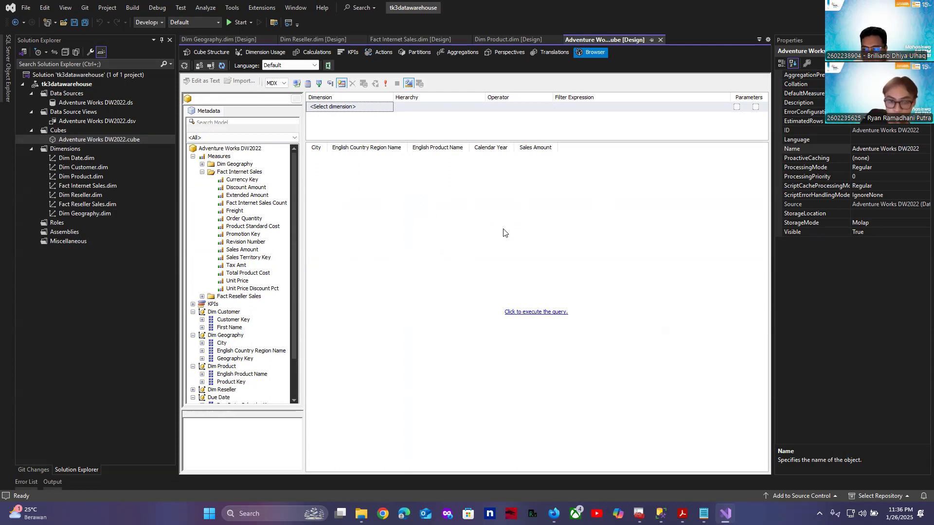
pyautogui.click(531, 313)
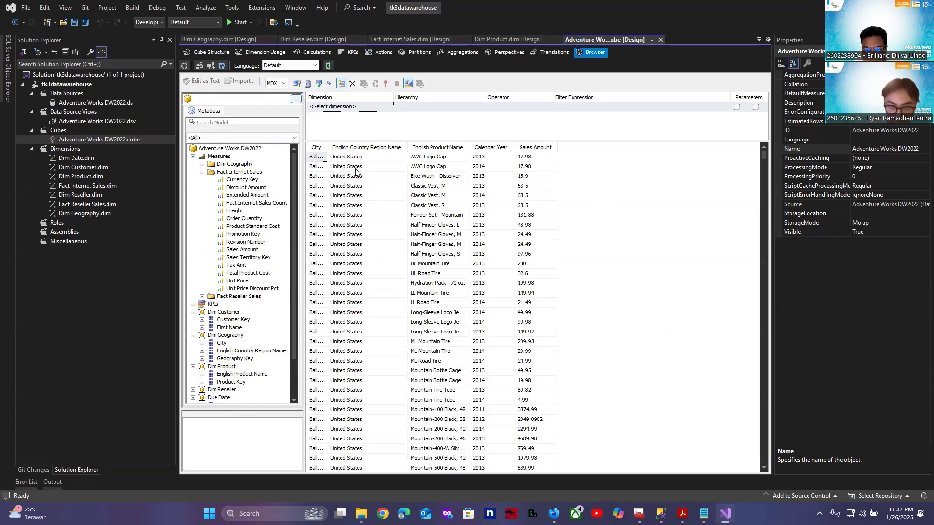
pyautogui.moveTo(327, 146); pyautogui.dragTo(363, 146)
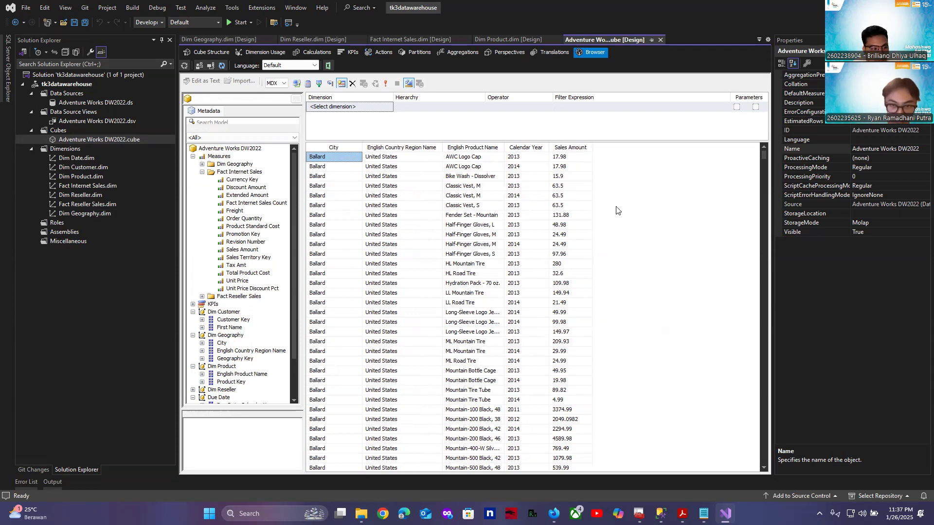
# - Look through the result rows to examine sales amounts by city, country, product and calendar year
pyautogui.scroll(-2, 613, 222)
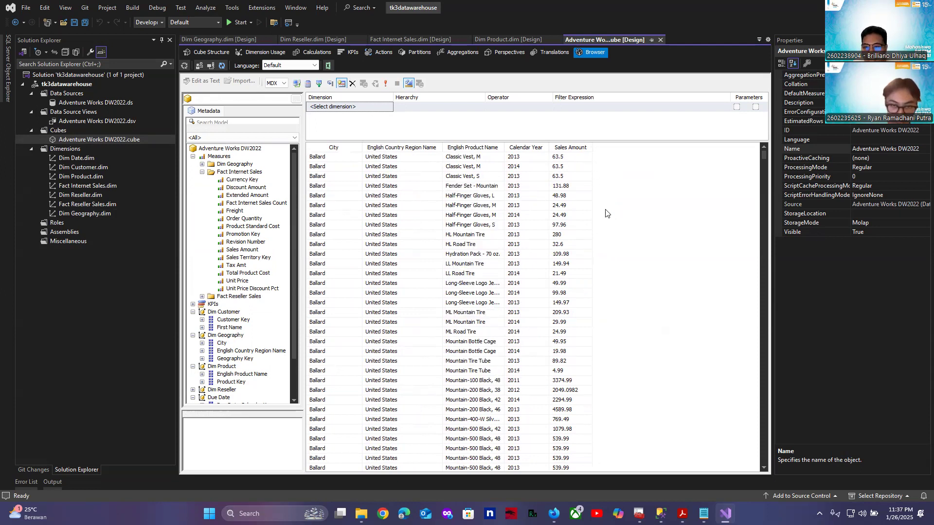
pyautogui.scroll(2, 611, 237)
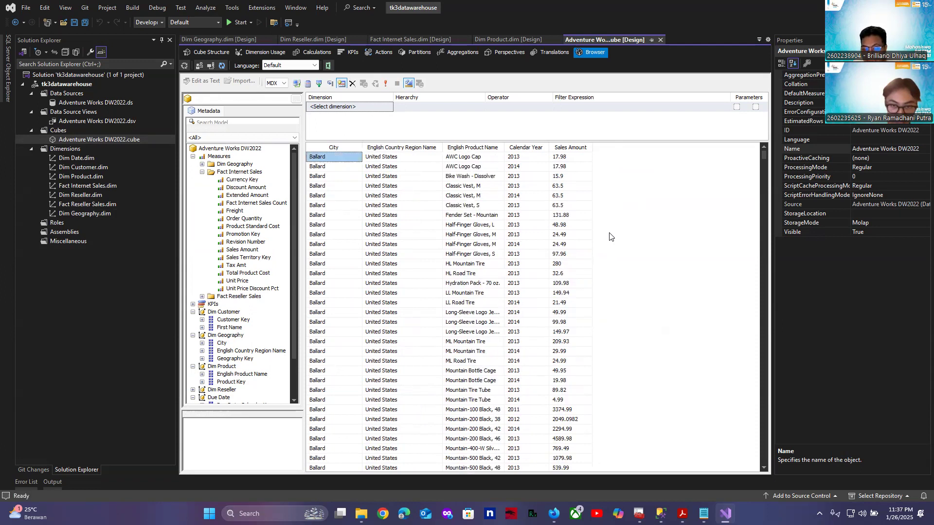
pyautogui.scroll(-3, 662, 228)
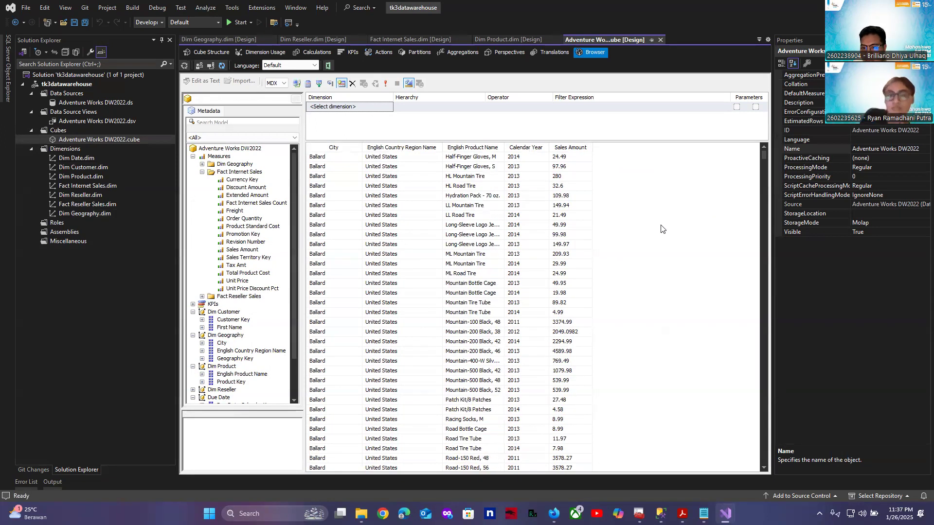
pyautogui.scroll(3, 661, 229)
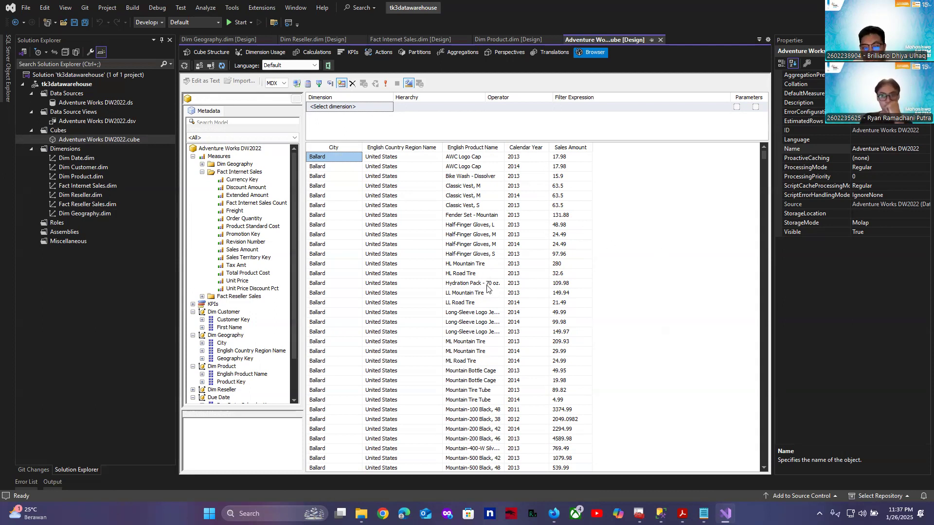
pyautogui.scroll(-2, 488, 288)
pyautogui.scroll(-5, 488, 289)
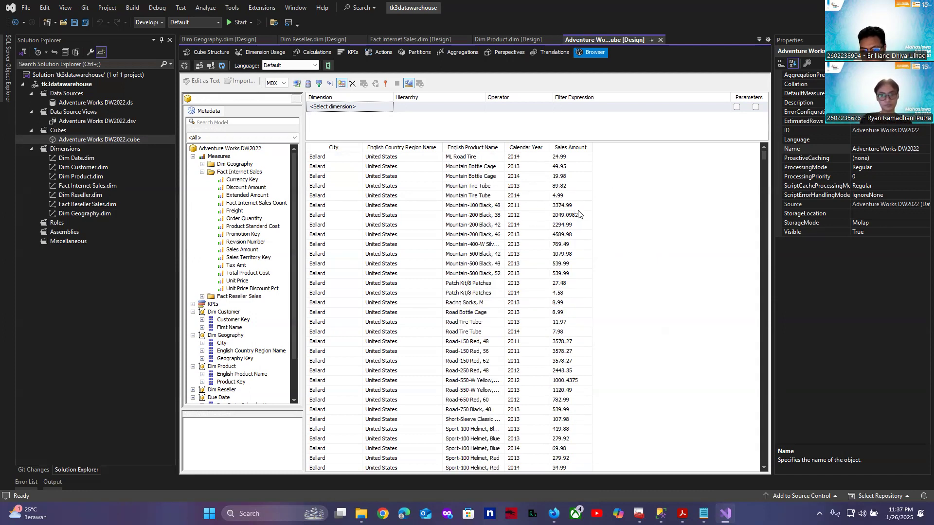
pyautogui.scroll(-10, 604, 230)
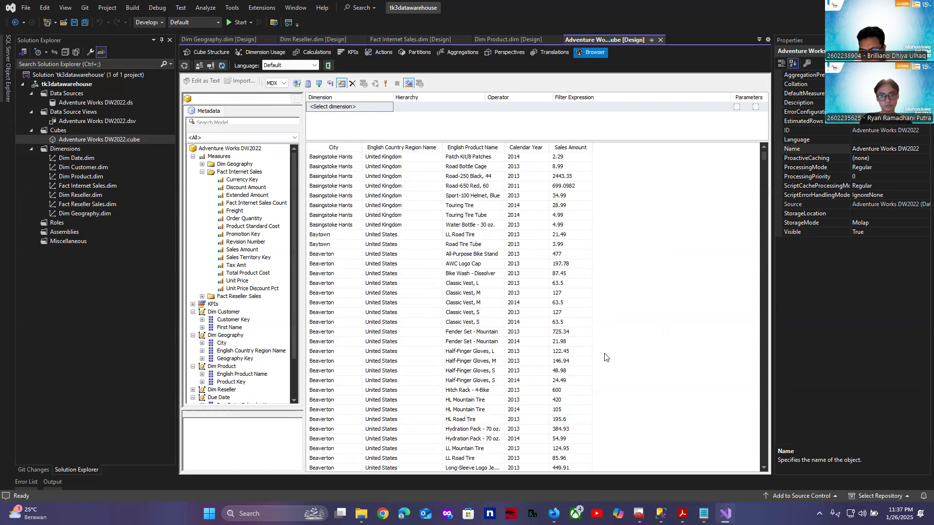
pyautogui.scroll(-5, 604, 355)
pyautogui.scroll(-4, 600, 384)
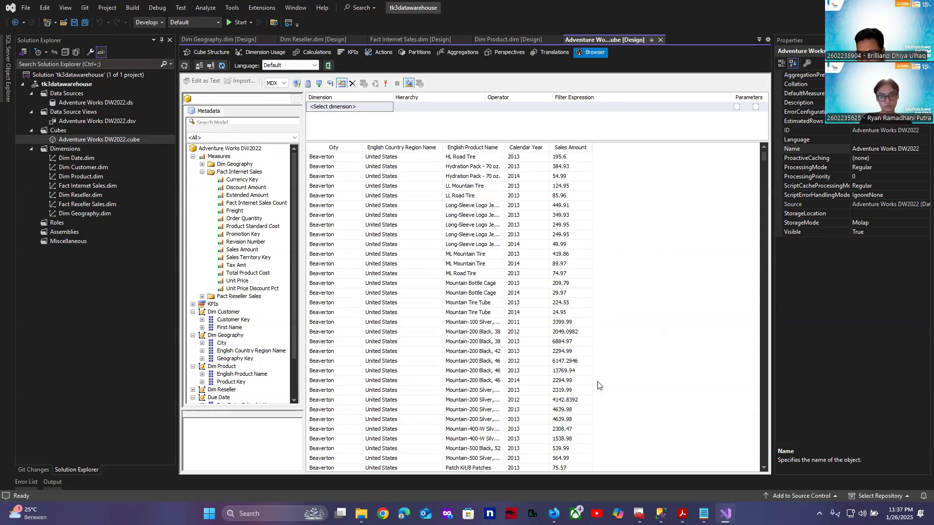
# - Widen the English Product Name column and examine the Beaverton row for Mountain-200 Silver, 46
pyautogui.click(575, 403)
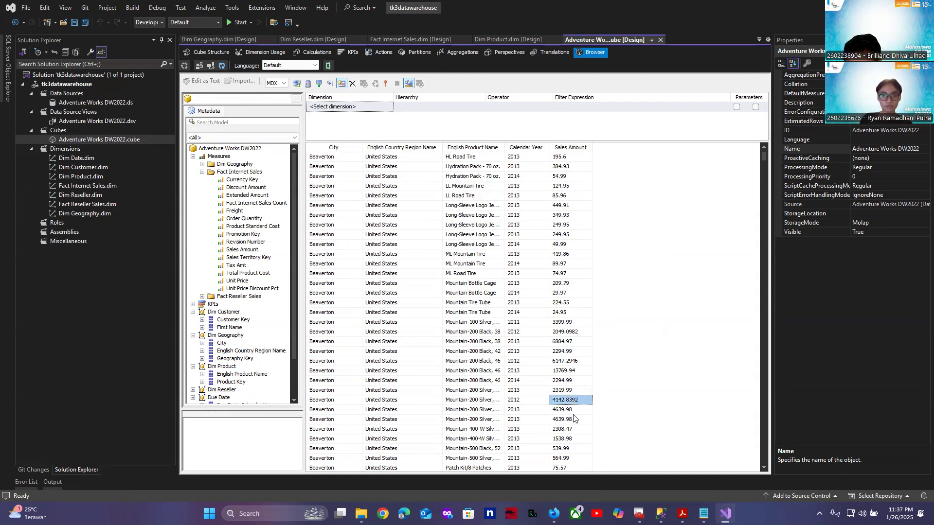
pyautogui.click(575, 420)
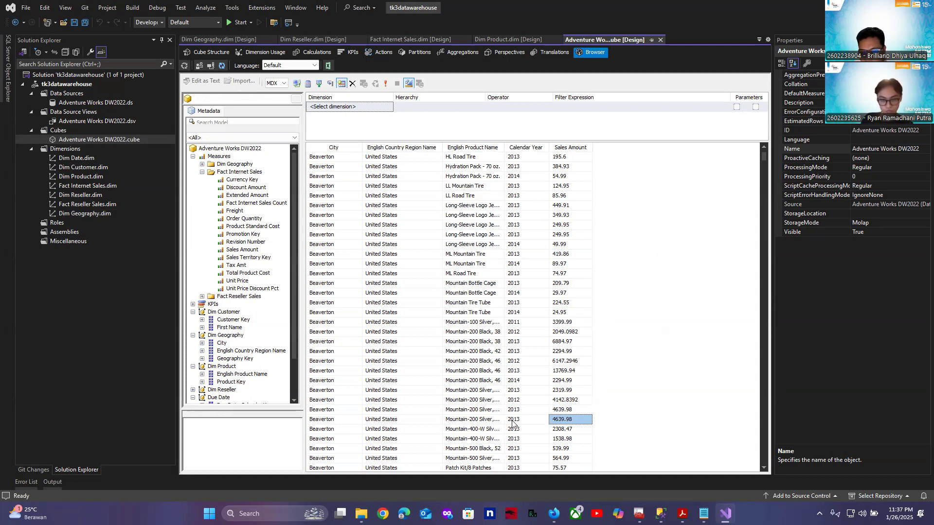
pyautogui.click(475, 422)
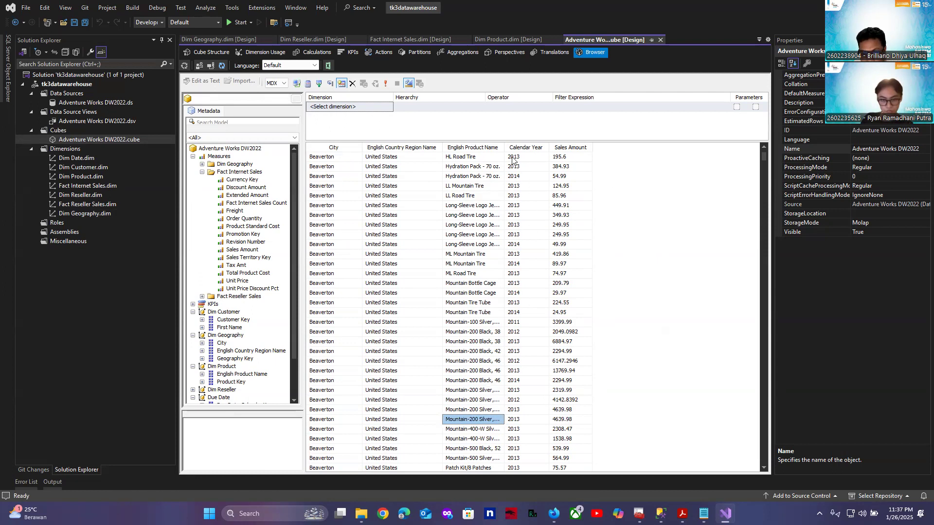
pyautogui.moveTo(507, 147); pyautogui.dragTo(536, 148)
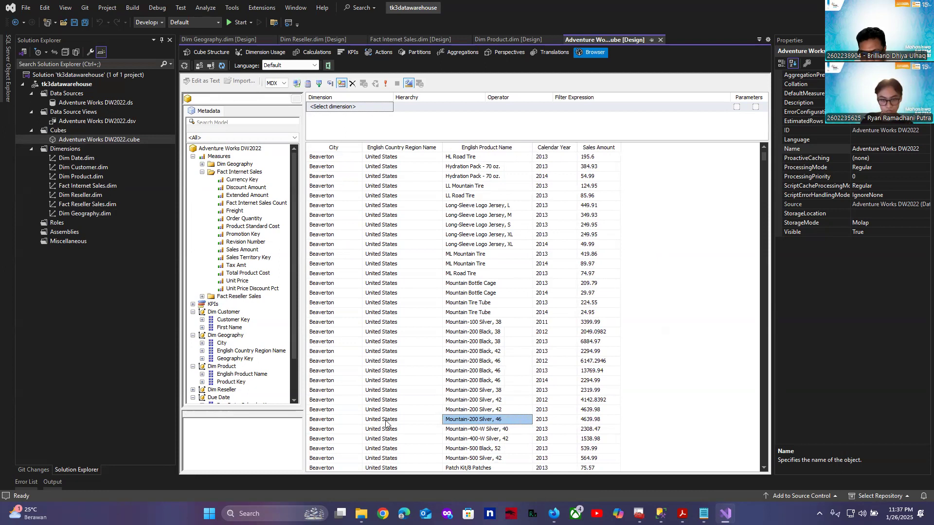
pyautogui.click(331, 420)
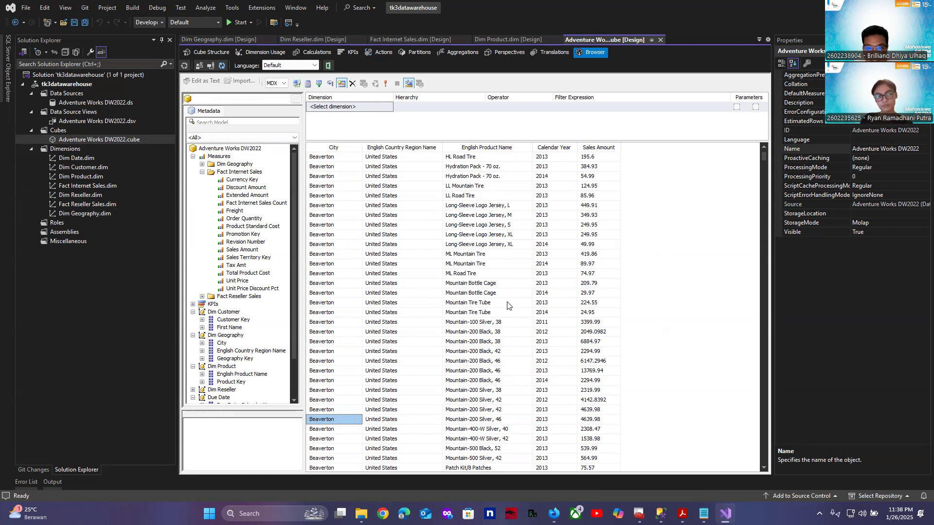
# - Go back to the start of the results and examine the first Ballard row from City across to Sales Amount
pyautogui.scroll(3, 513, 311)
pyautogui.scroll(-3, 521, 328)
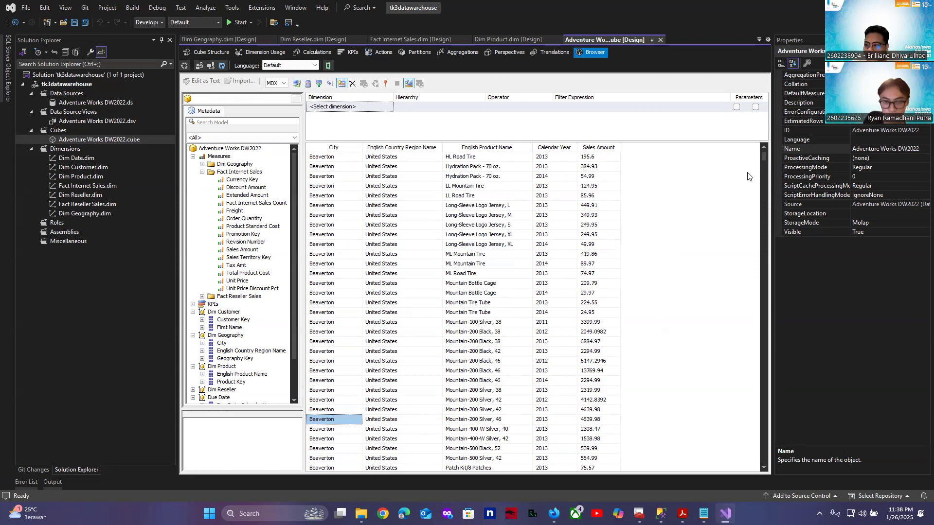
pyautogui.scroll(8, 674, 242)
pyautogui.scroll(20, 599, 242)
pyautogui.scroll(2, 599, 242)
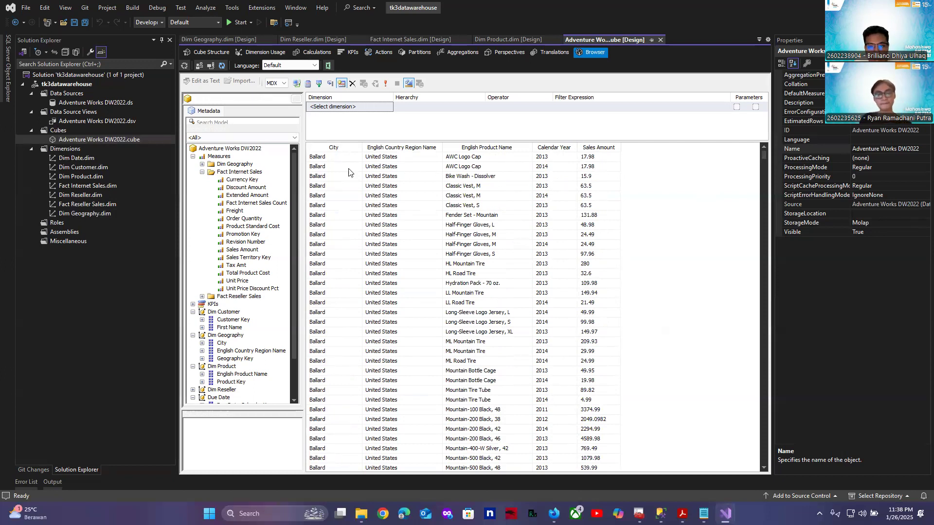
pyautogui.click(335, 159)
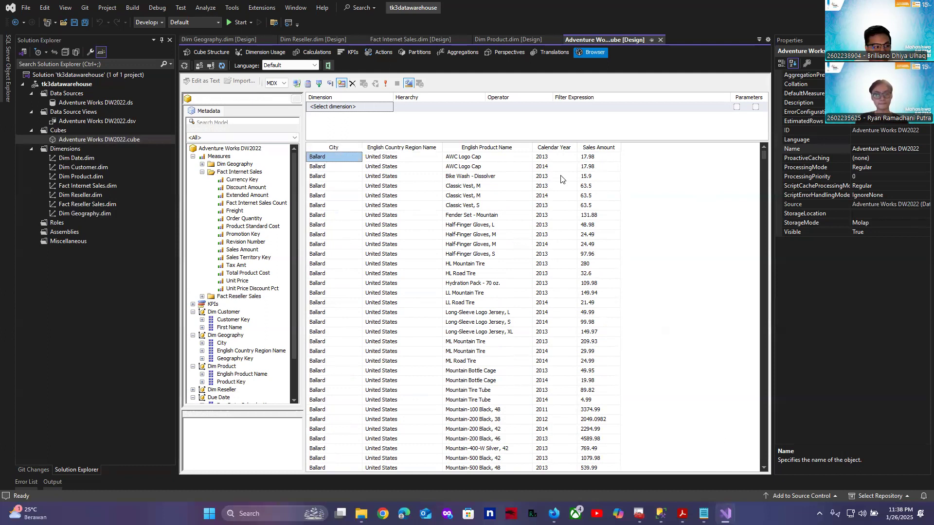
pyautogui.press('Right')
pyautogui.press('Right')
pyautogui.press('Right')
pyautogui.press('Right')
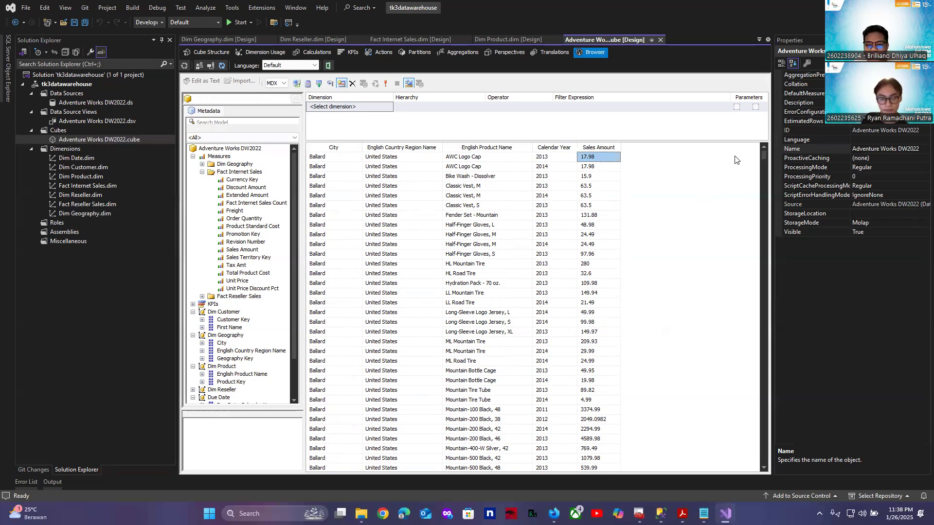
pyautogui.click(329, 66)
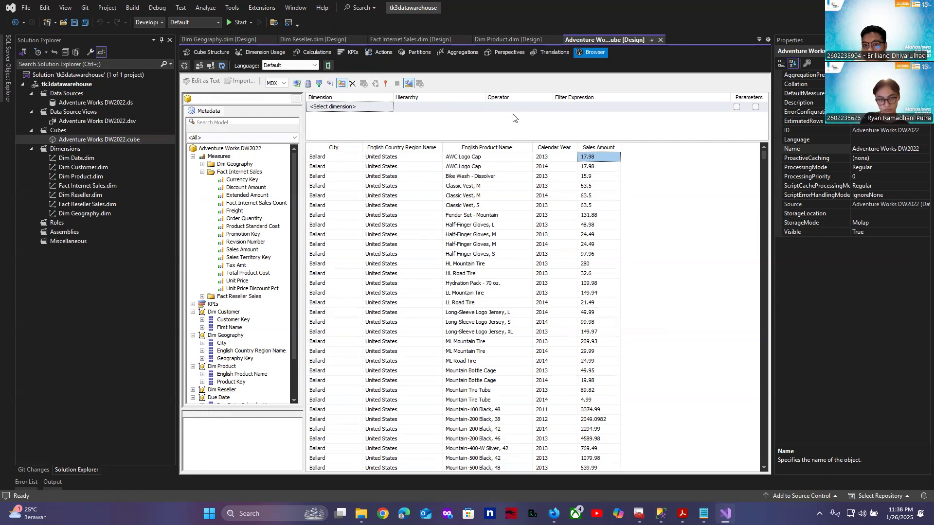
pyautogui.click(558, 127)
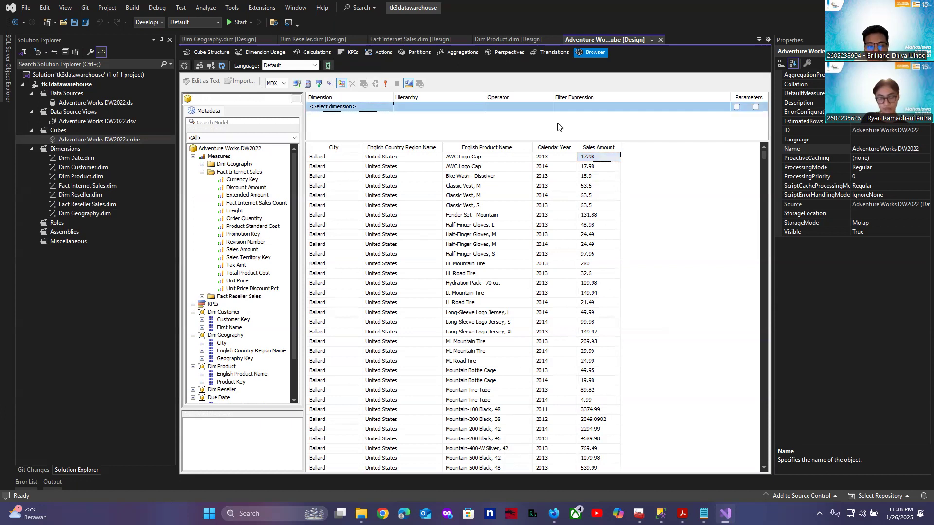